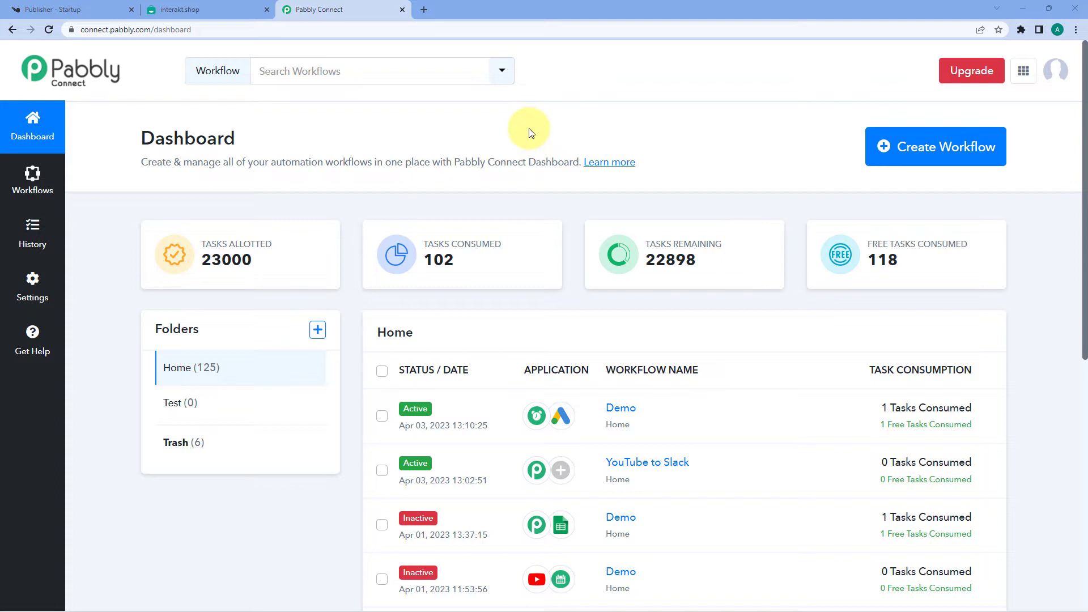
Step: Start a new workflow, name it 'Knorish to Interakt', and create it
click(948, 153)
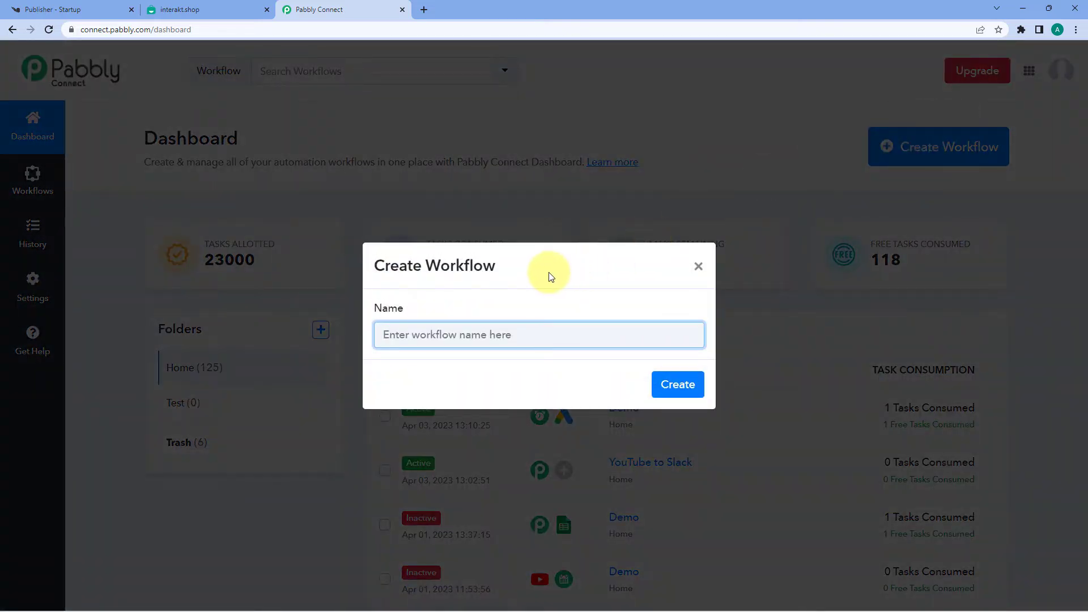
text(Knorish )
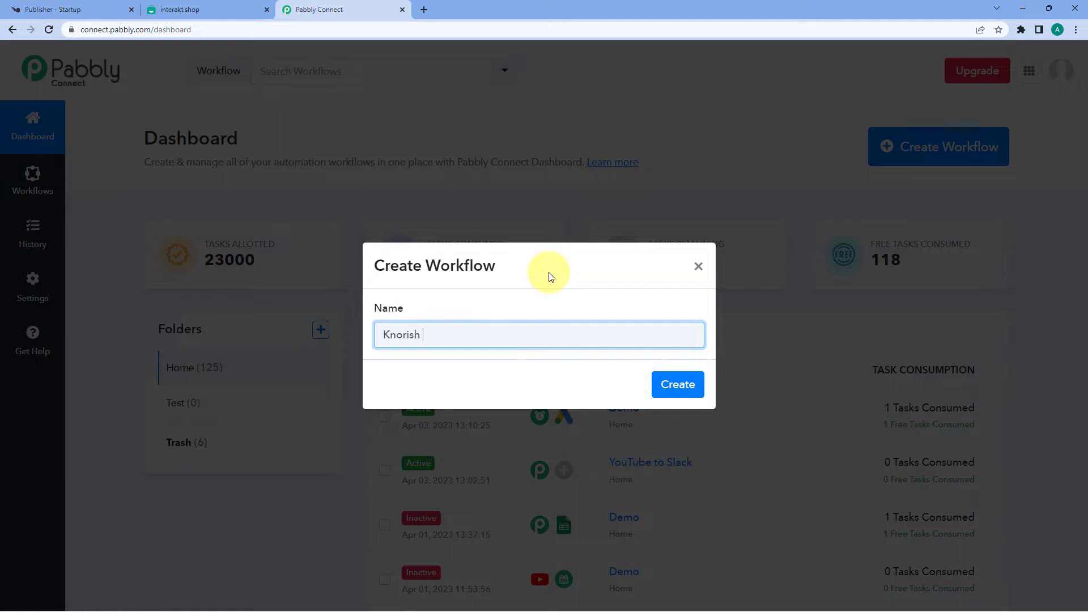
text(to)
key(BackSpace)
text(I)
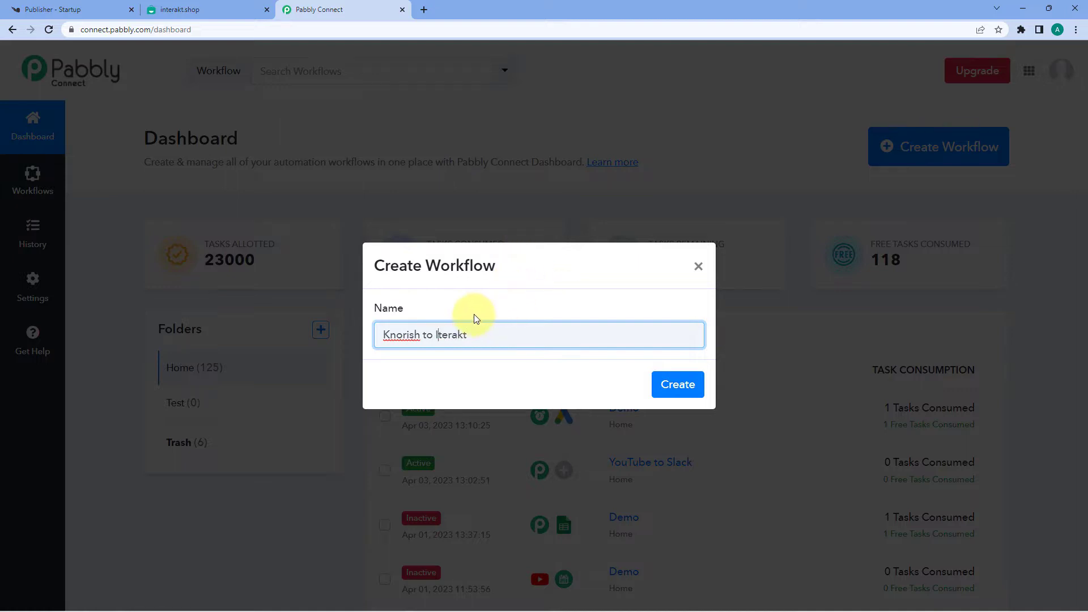
text(n)
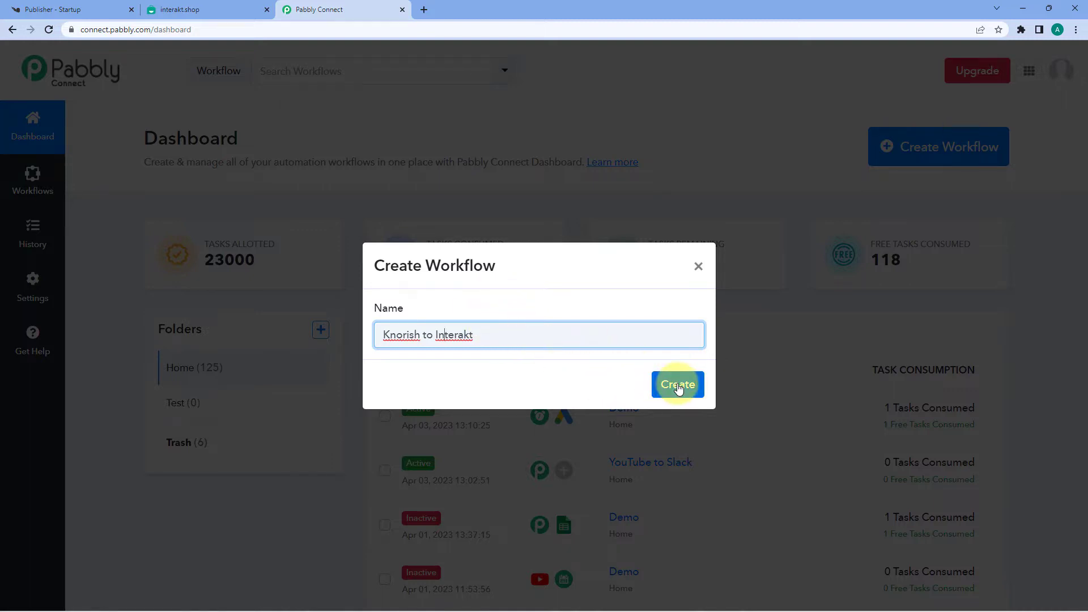
click(678, 386)
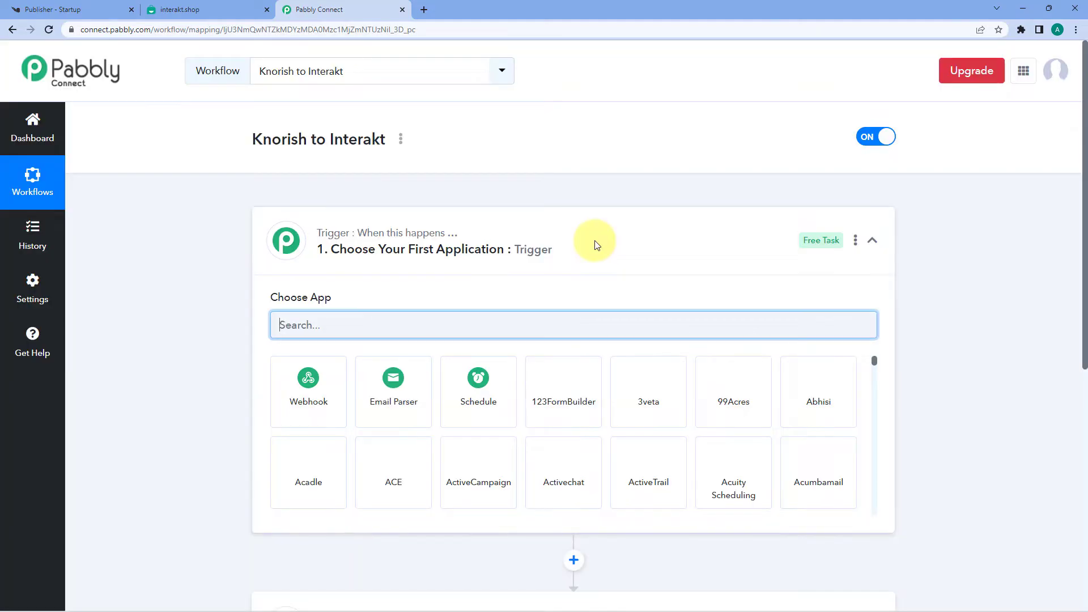
click(566, 234)
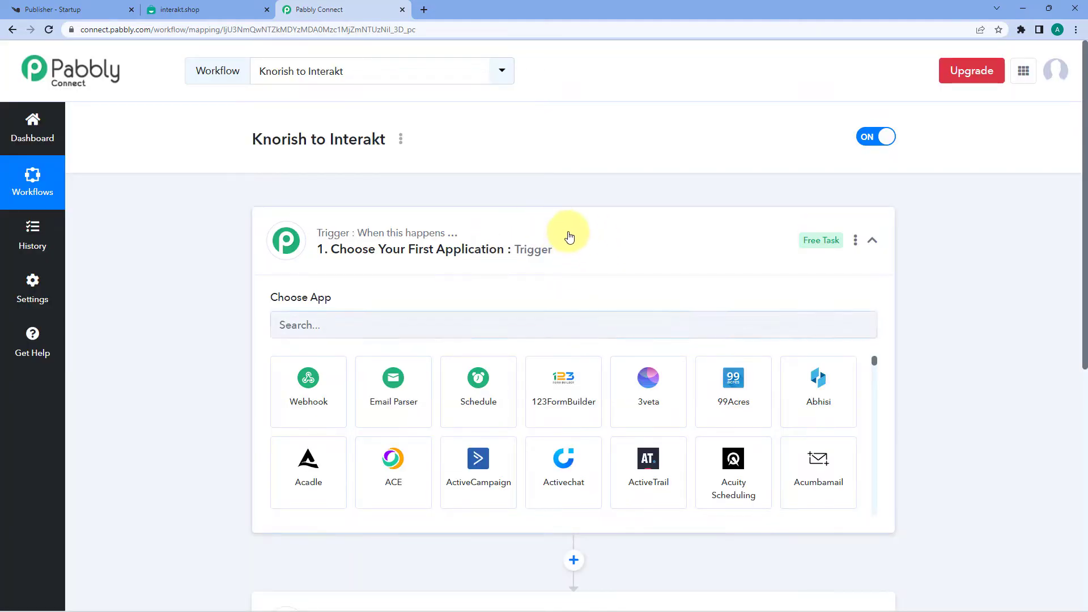
scroll(525, 148, down, 1)
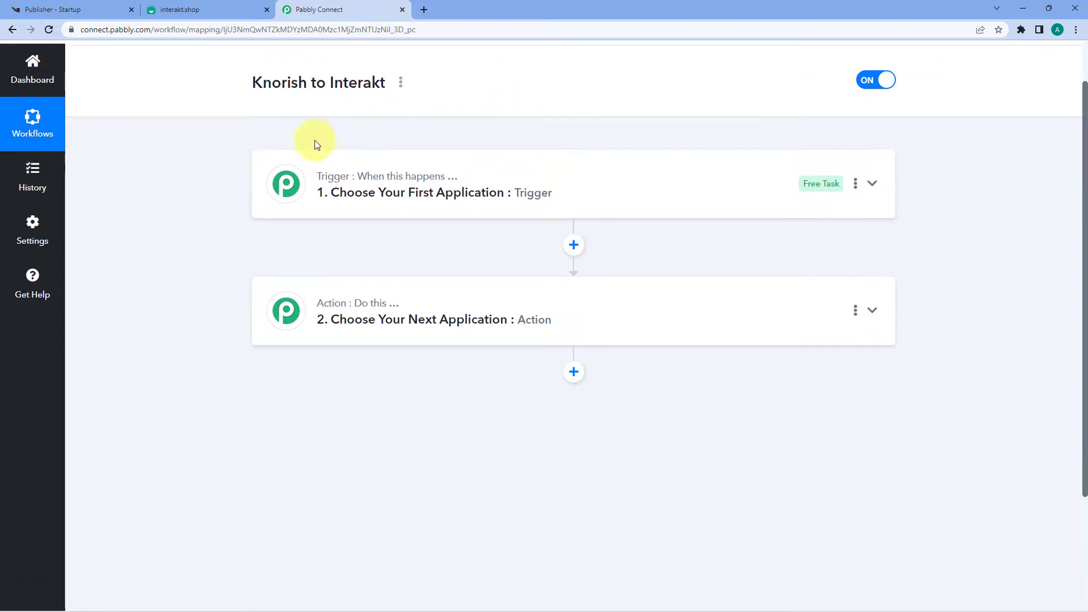
mouse_move(337, 192)
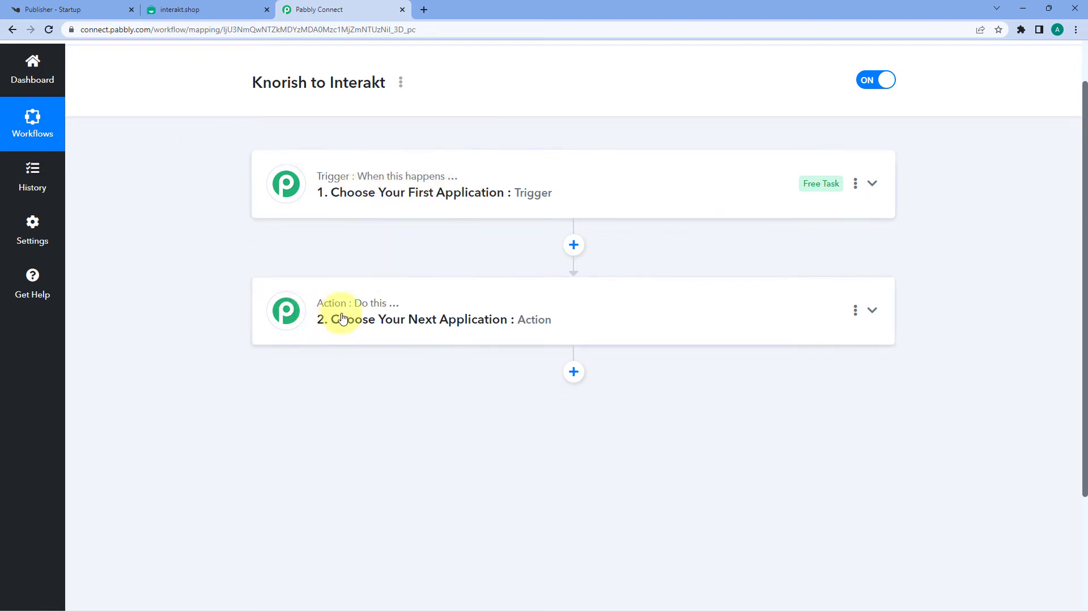
click(566, 175)
scroll(204, 230, down, 1)
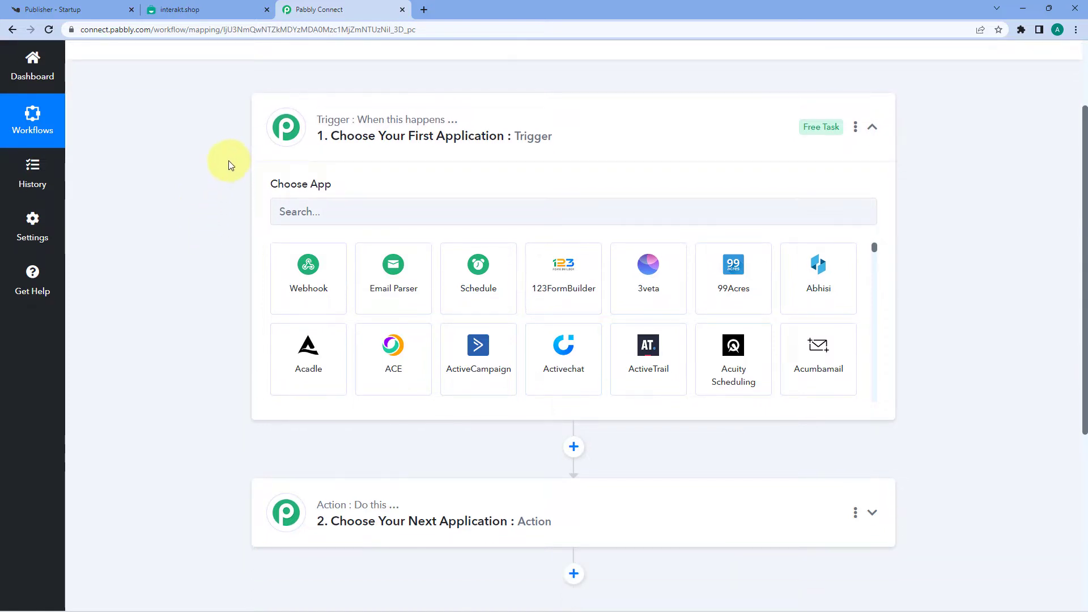
click(66, 9)
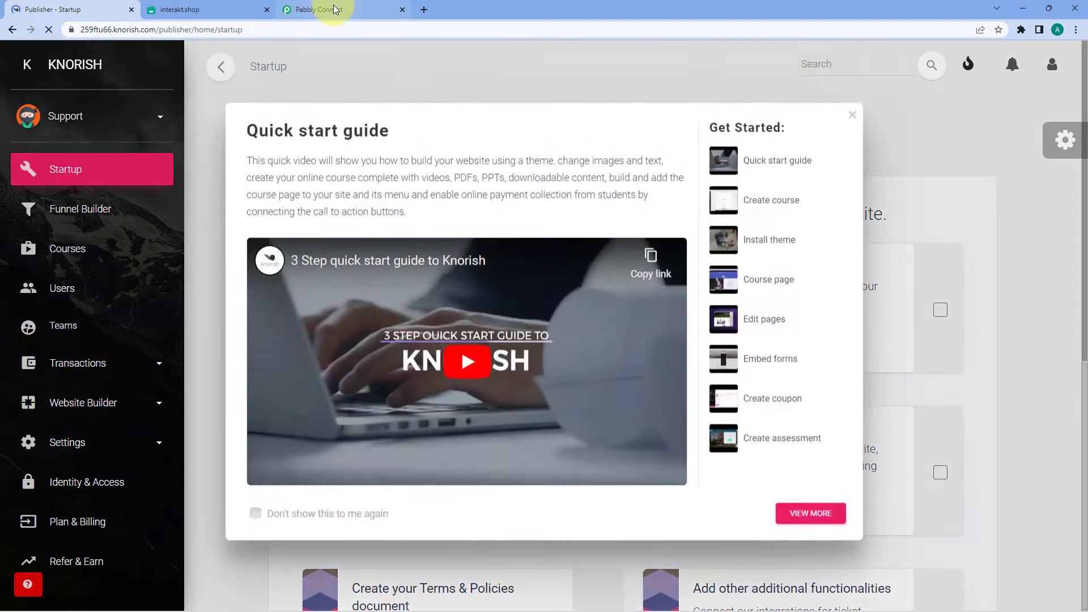
click(334, 8)
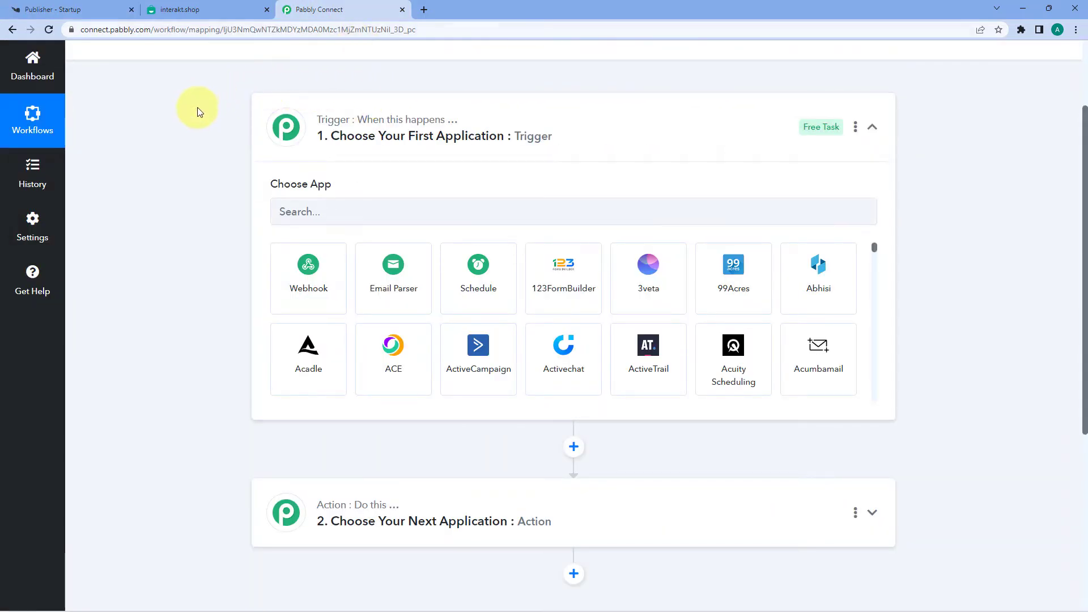
click(116, 9)
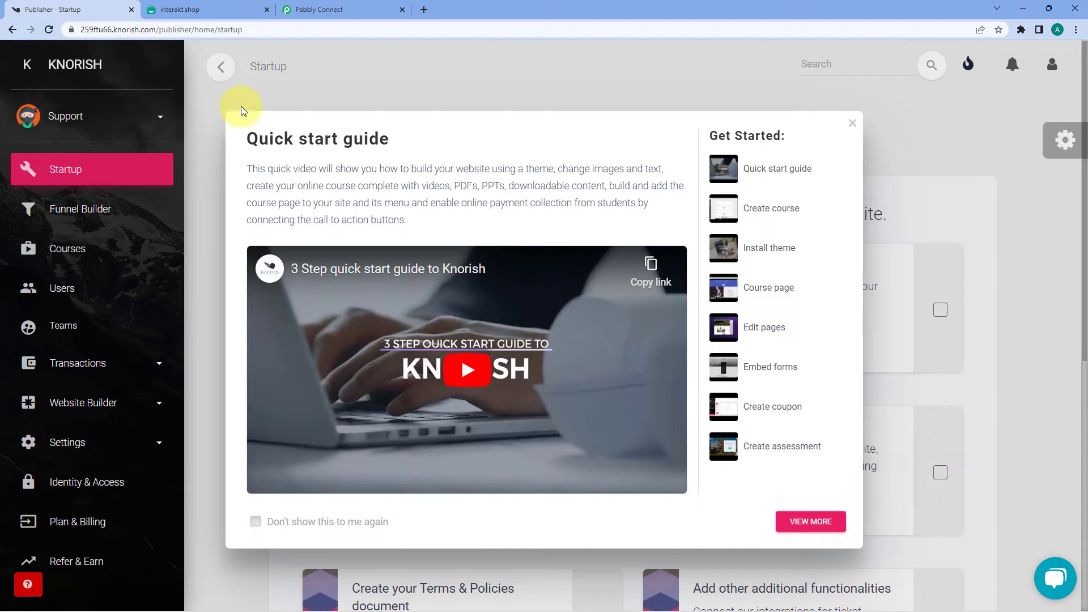
click(852, 123)
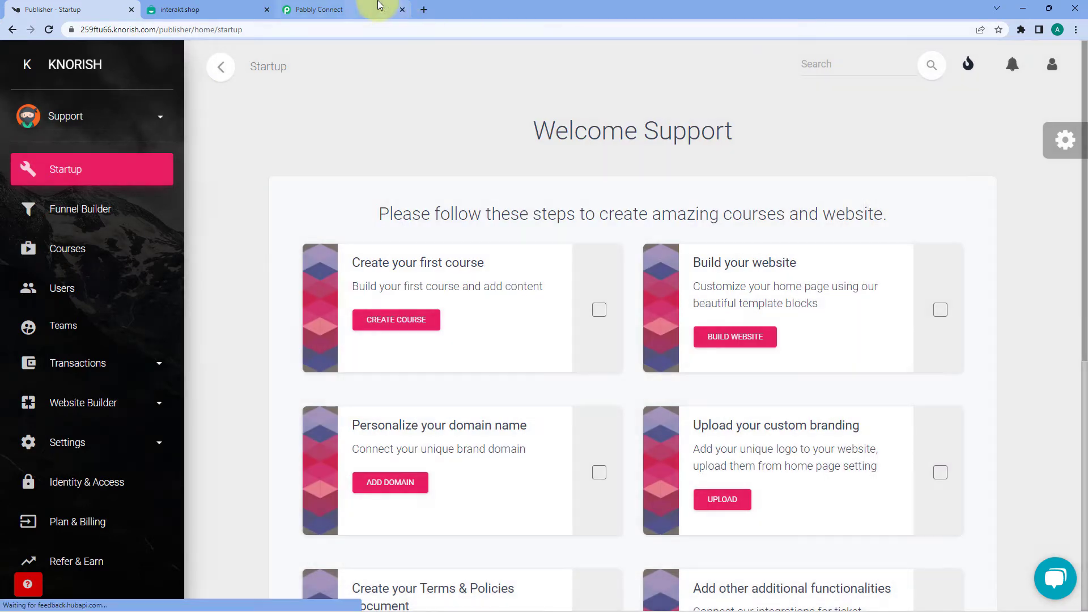
click(379, 7)
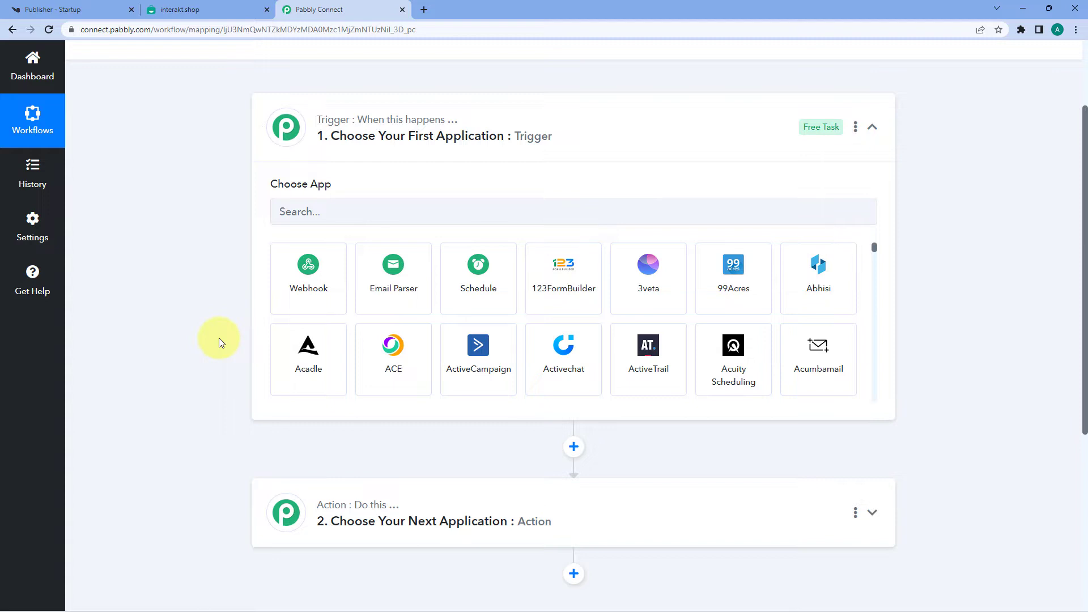
Step: Set the trigger app to Knorish with New Signup as the trigger event
click(360, 212)
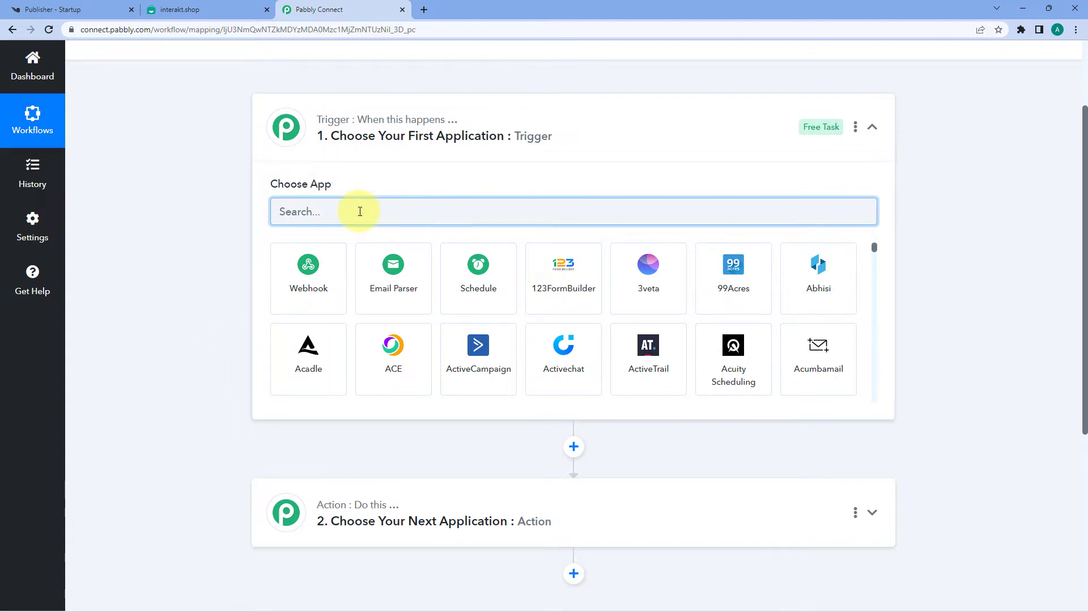
text(Kn)
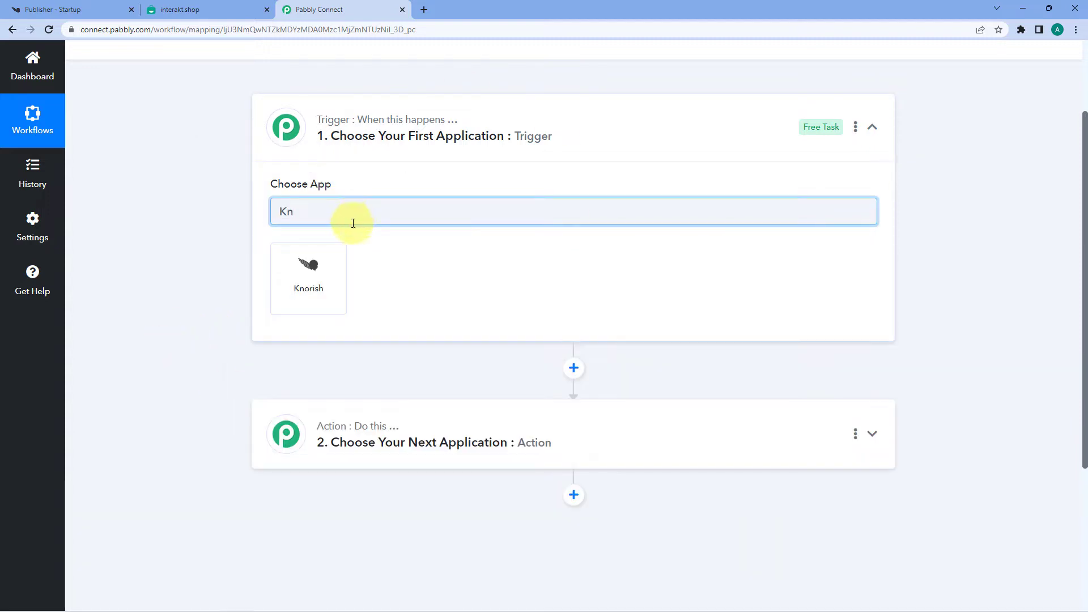
click(335, 262)
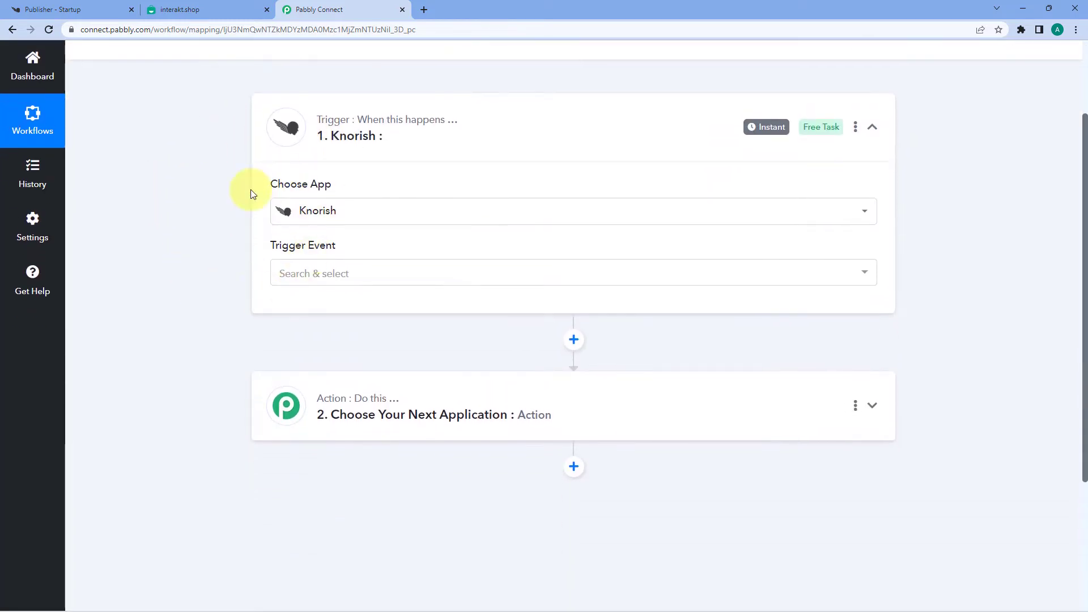
click(368, 262)
scroll(205, 258, down, 2)
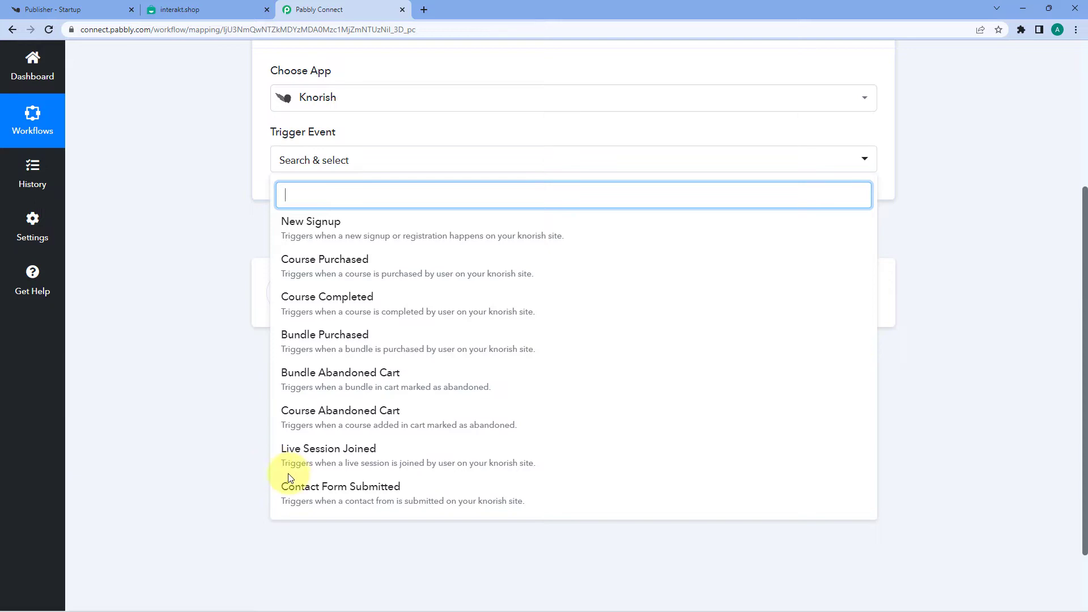
click(358, 227)
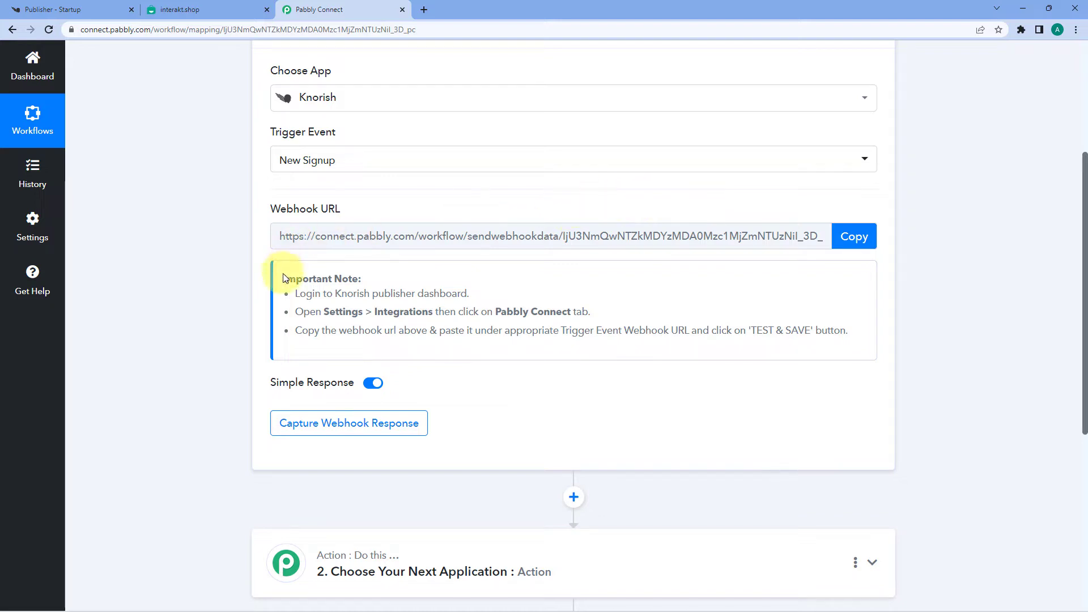
Step: Copy the trigger's webhook URL to await a response, then go to the Knorish dashboard
drag(283, 277, 855, 338)
click(856, 338)
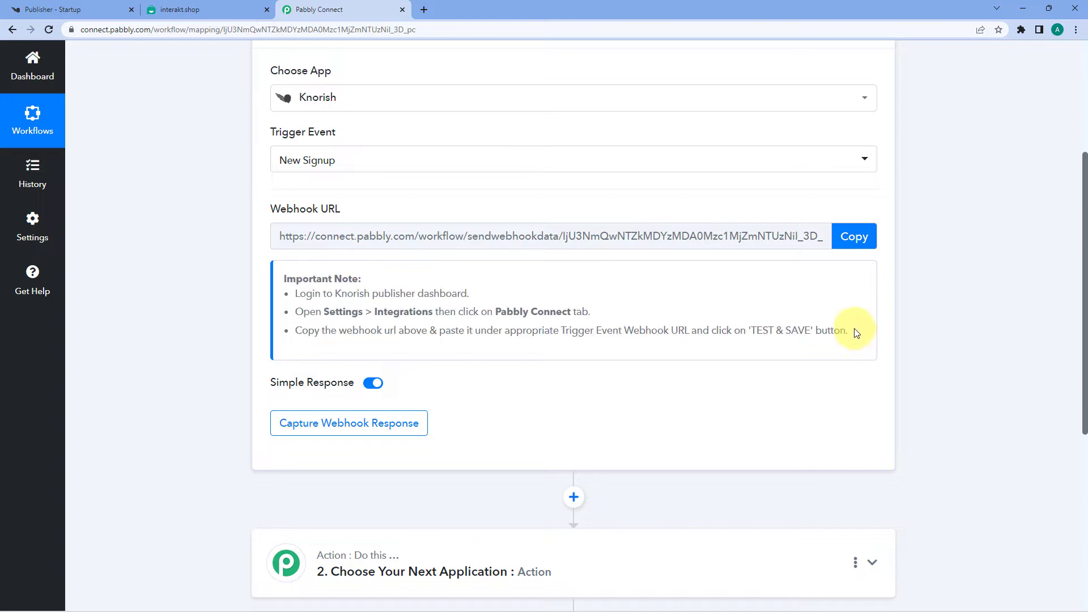
click(858, 238)
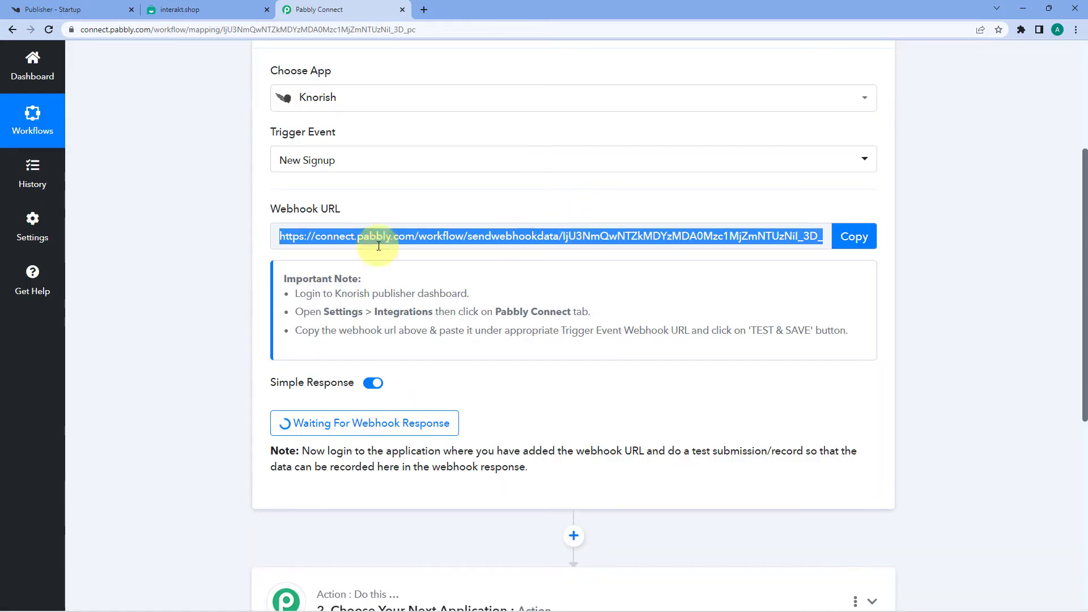
click(102, 9)
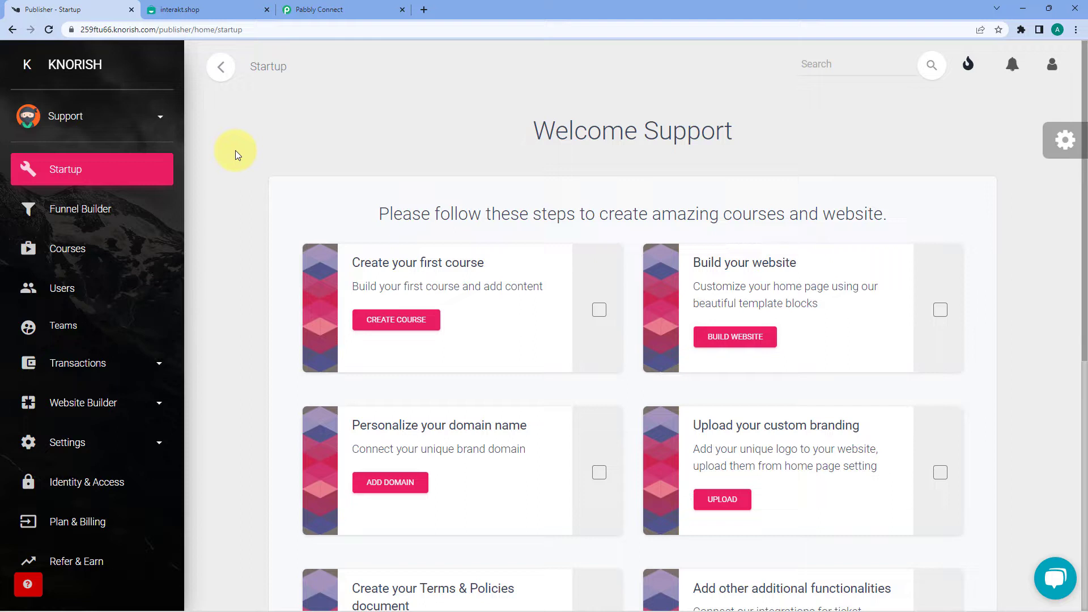
Step: Open the Pabbly Connect integration settings in Knorish
click(161, 448)
scroll(108, 402, down, 6)
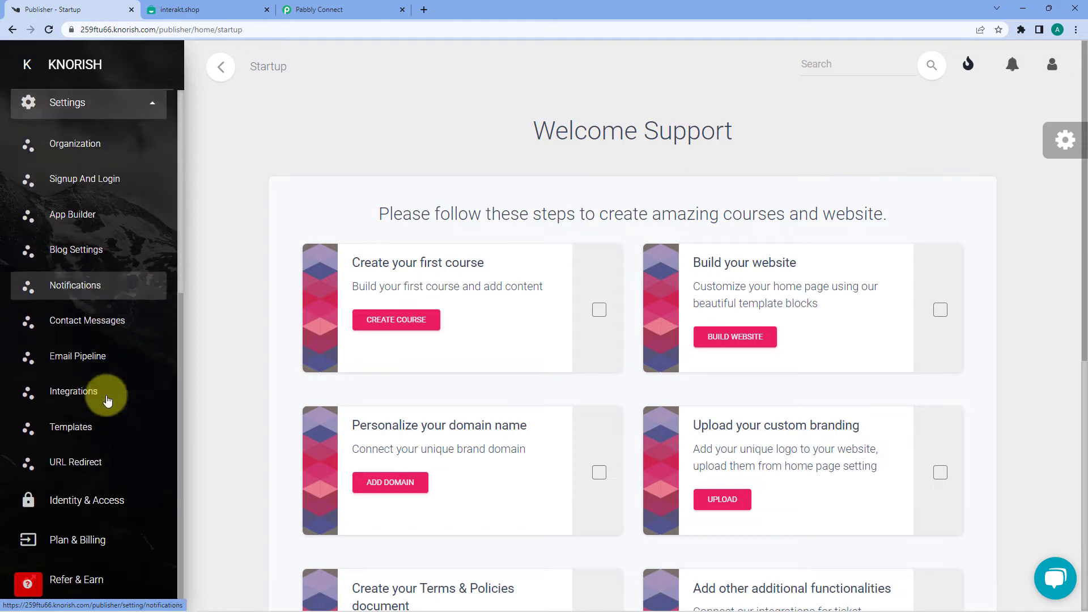
click(107, 397)
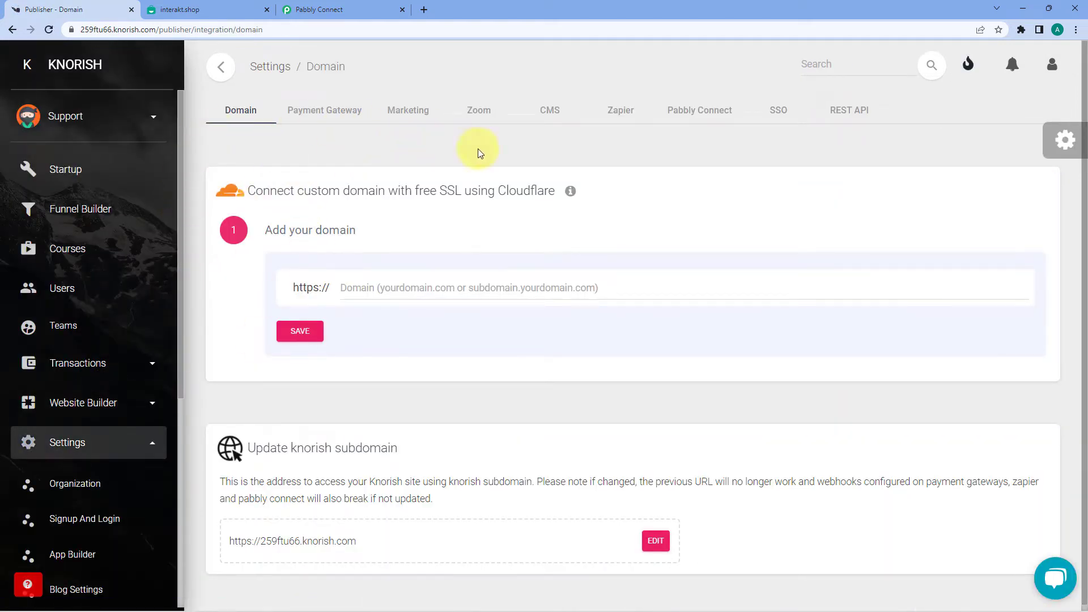
click(700, 114)
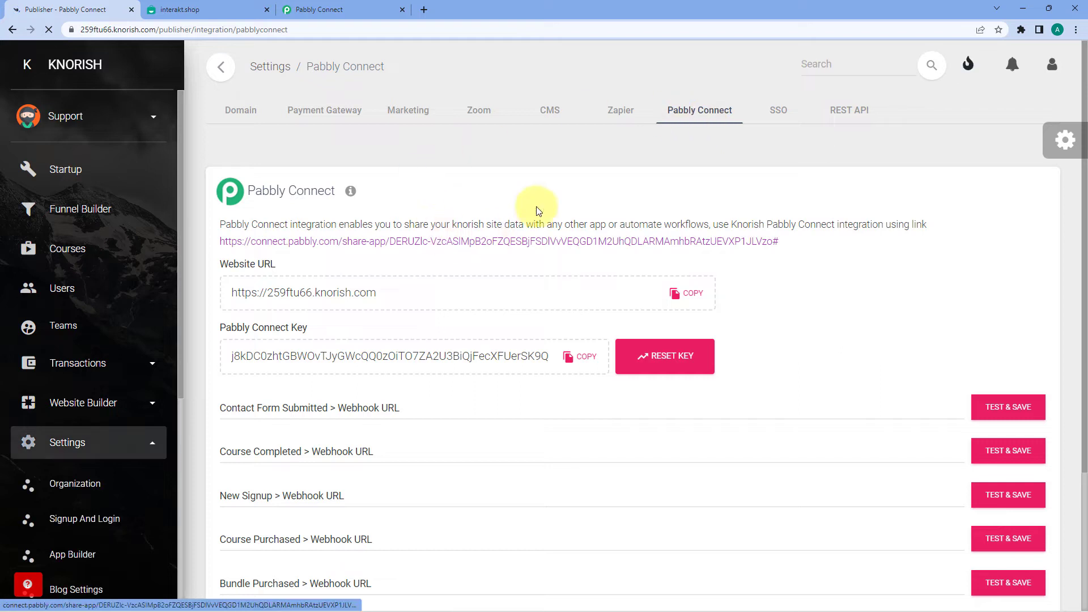
scroll(530, 180, down, 3)
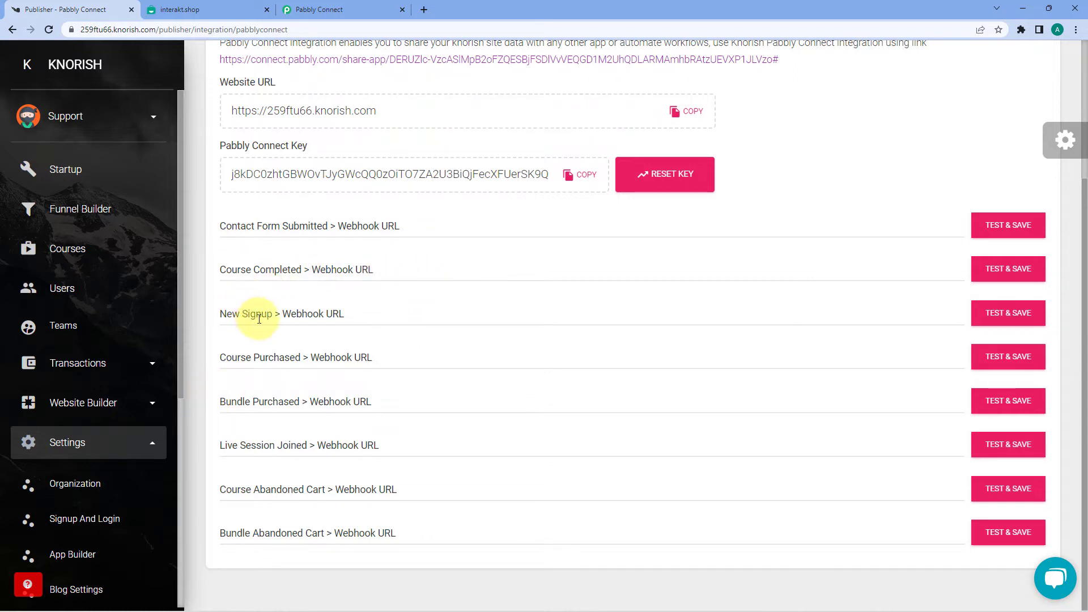
Step: Paste the Pabbly Connect webhook URL into the New Signup webhook field
click(325, 313)
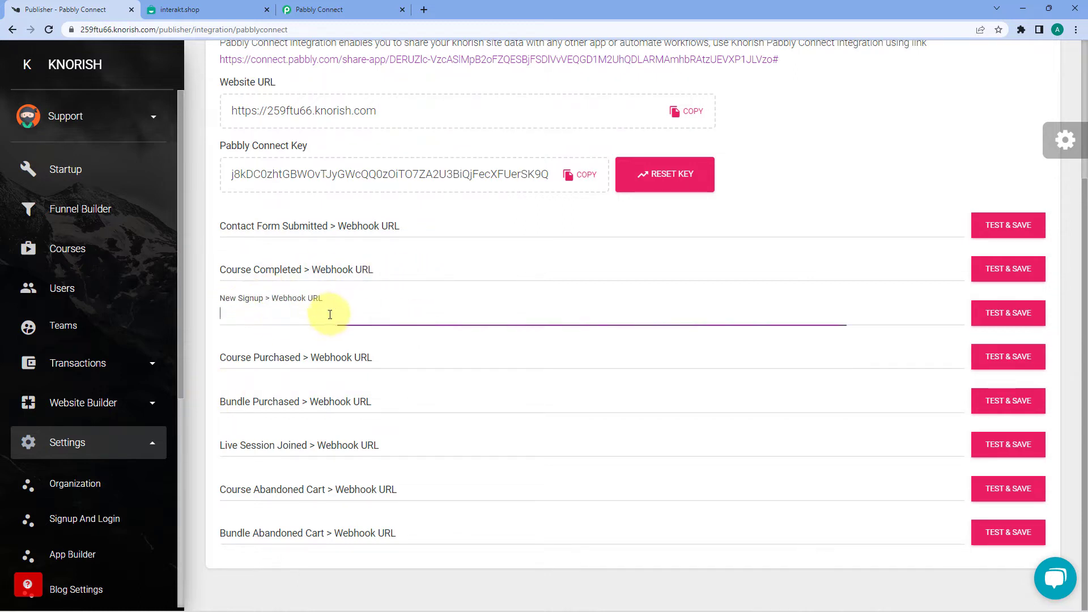
right_click(270, 311)
click(316, 401)
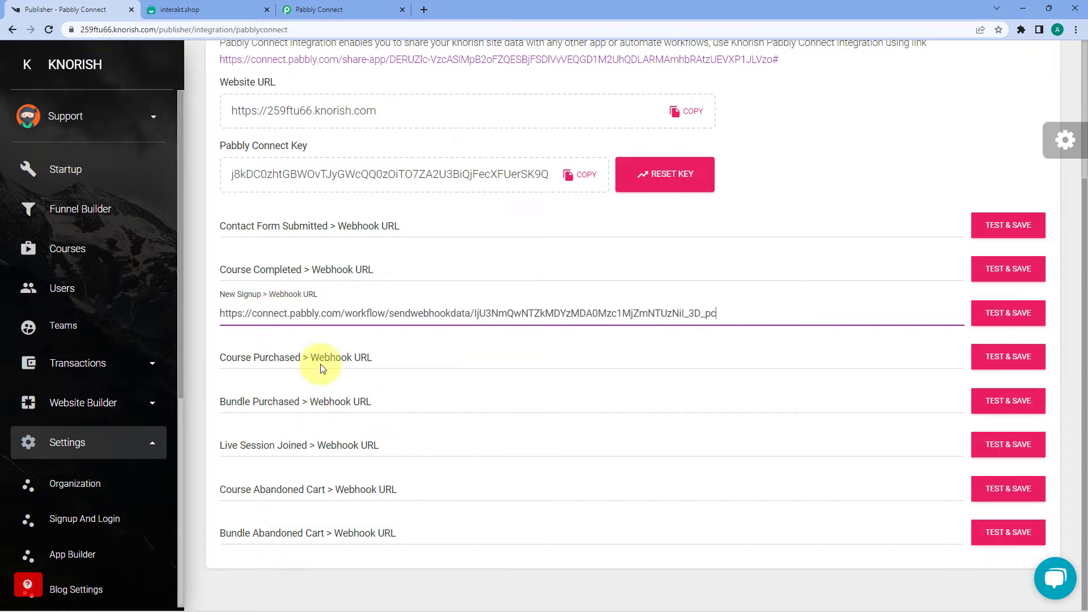
click(335, 9)
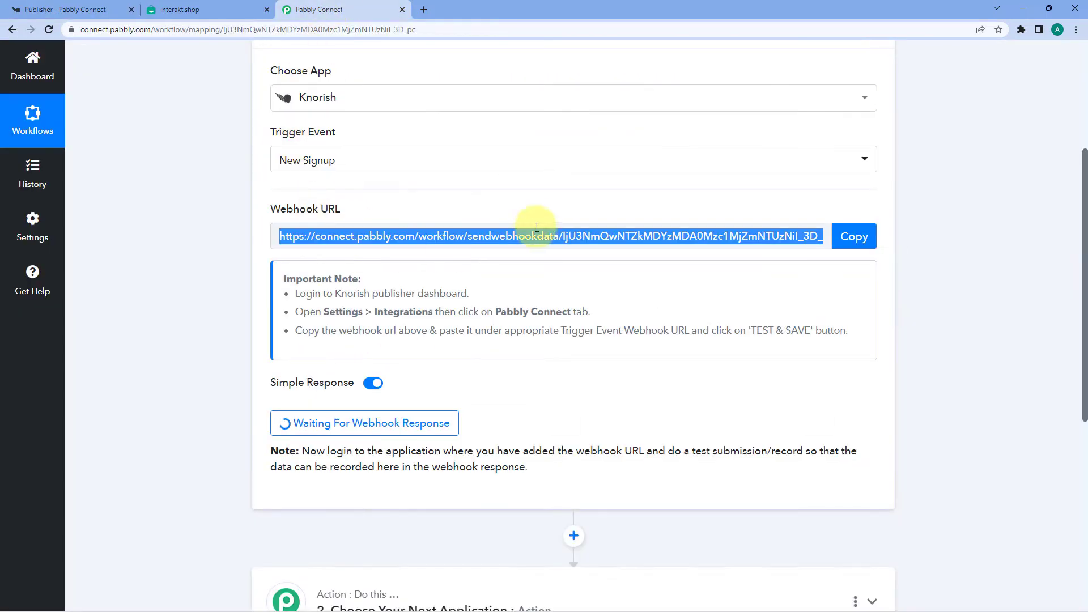
click(85, 10)
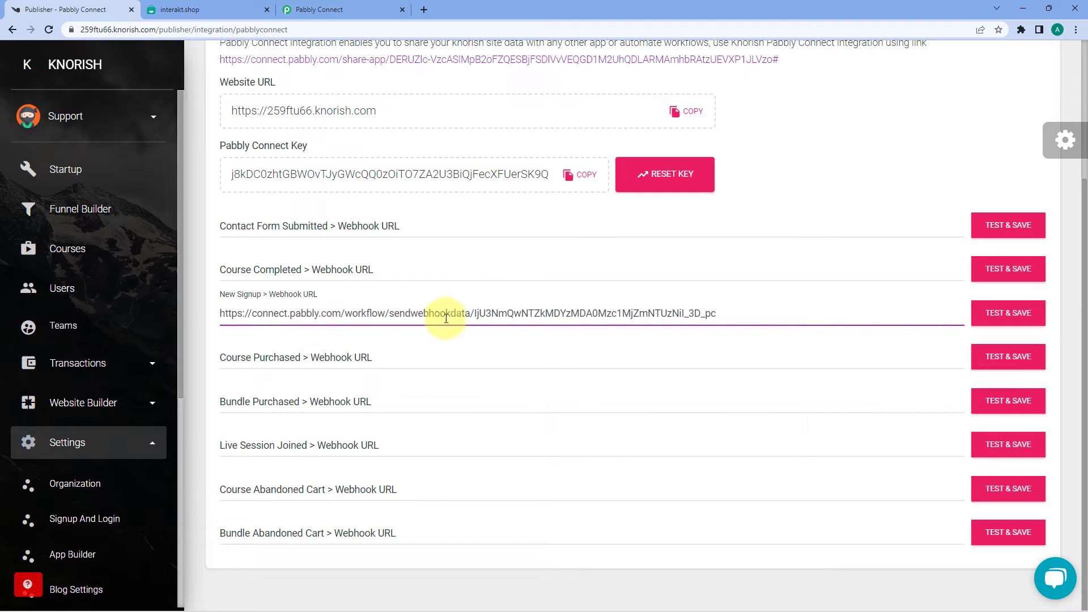
Step: Test and save the New Signup webhook, dismiss the success message, and return to Pabbly Connect
click(995, 317)
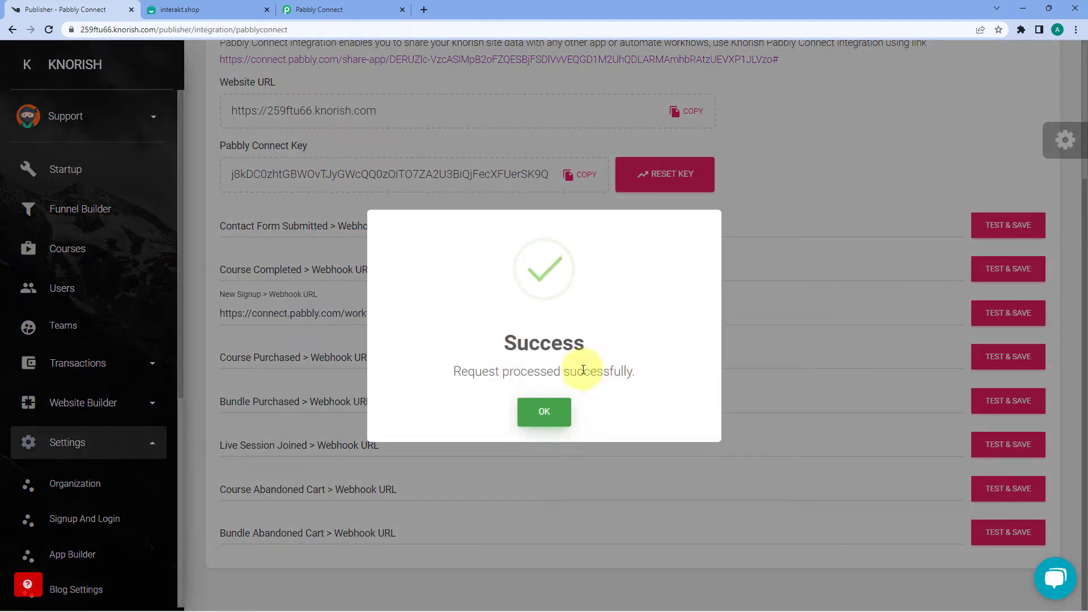
click(539, 417)
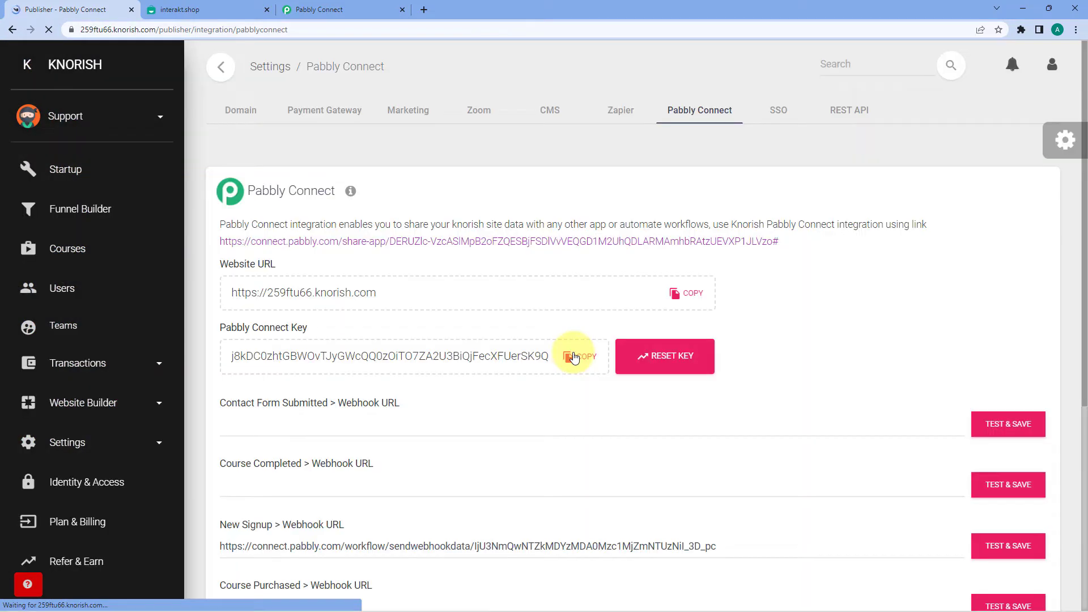
scroll(624, 364, down, 2)
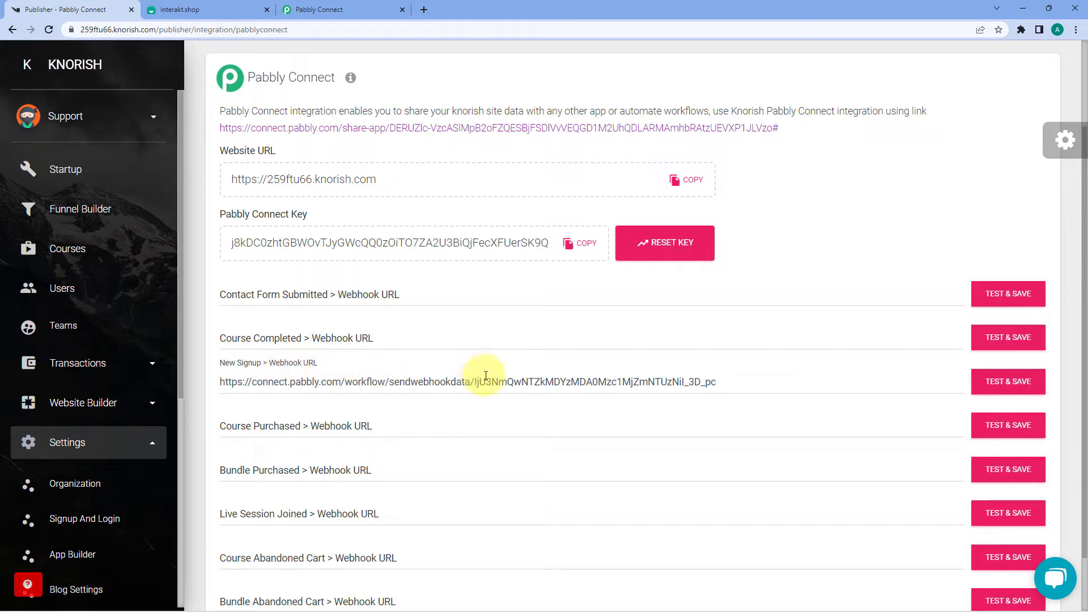
click(324, 10)
click(220, 212)
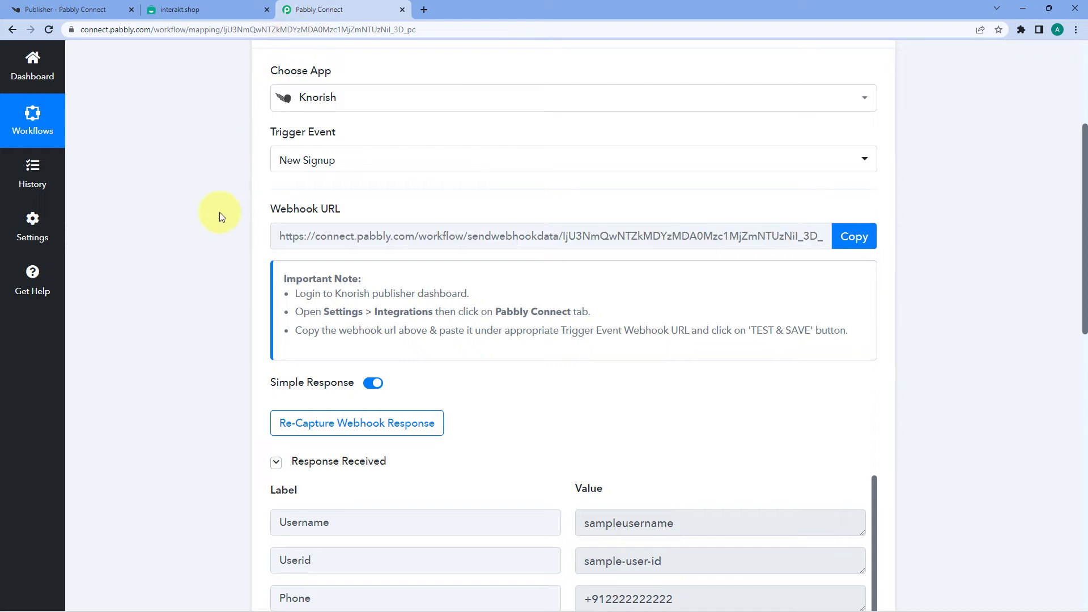
scroll(220, 215, down, 3)
scroll(218, 220, down, 2)
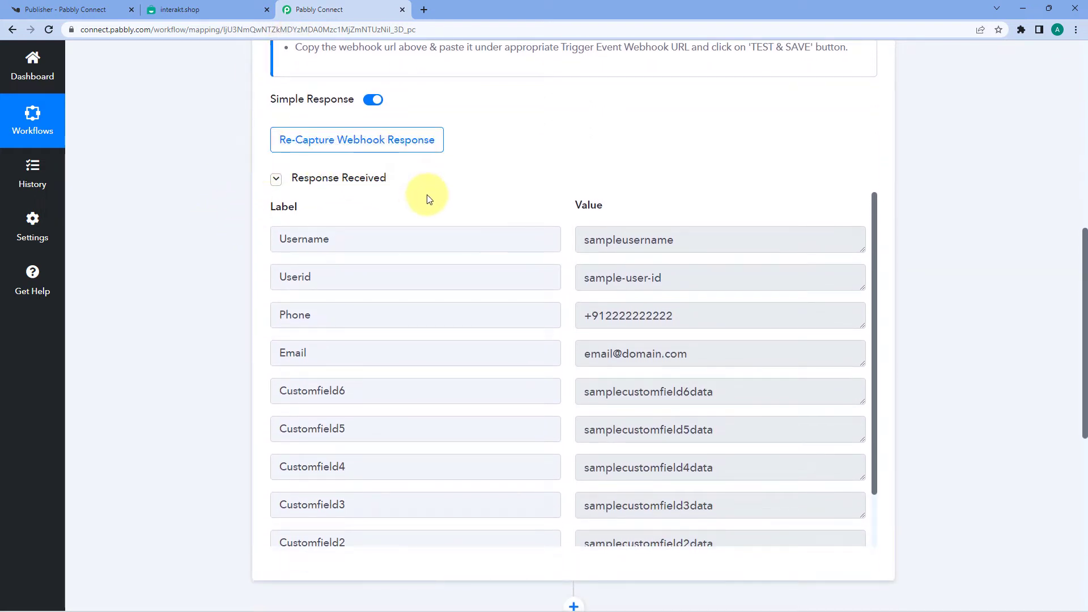
scroll(505, 173, up, 1)
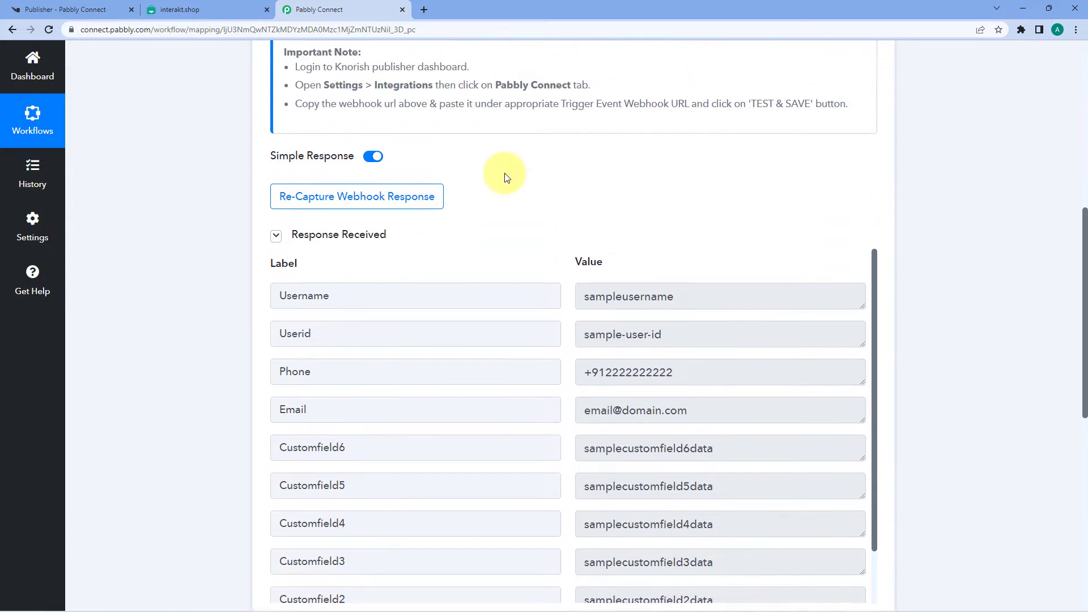
scroll(506, 177, down, 2)
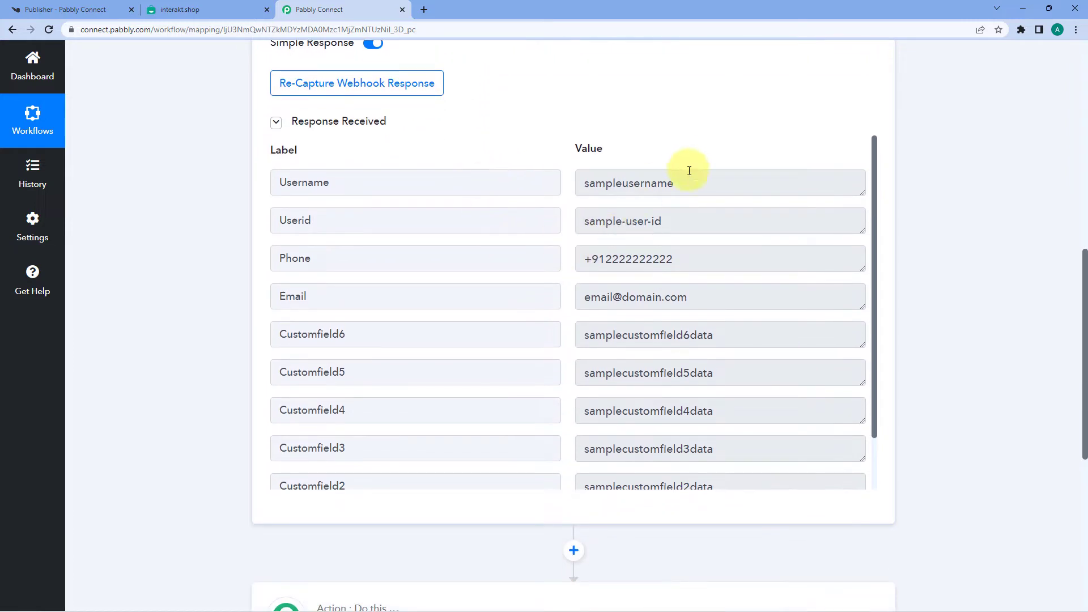
drag(693, 186, 582, 181)
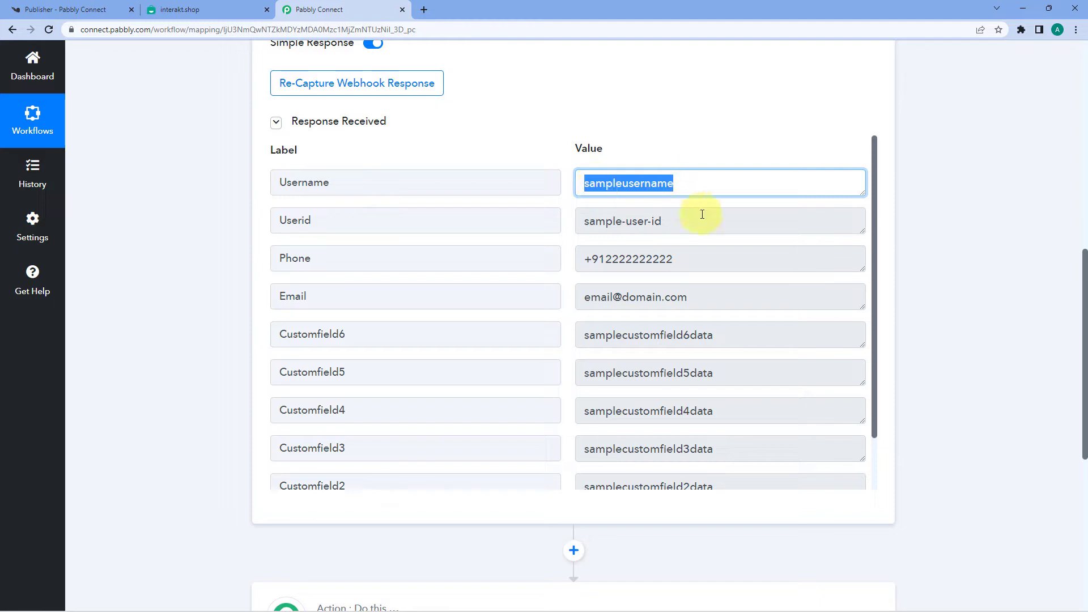
drag(696, 231, 567, 222)
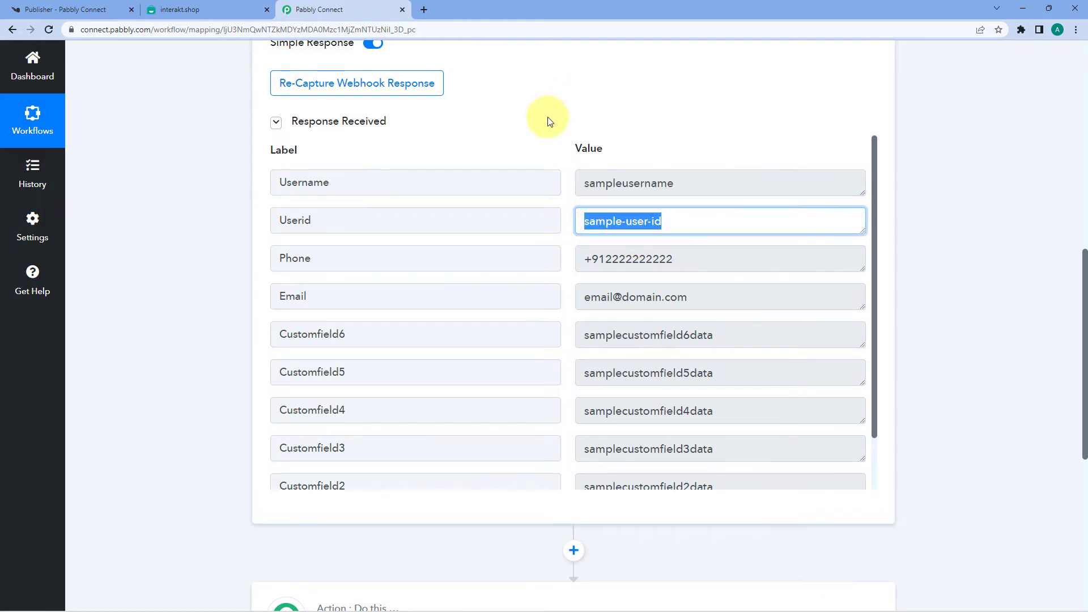
scroll(550, 117, up, 5)
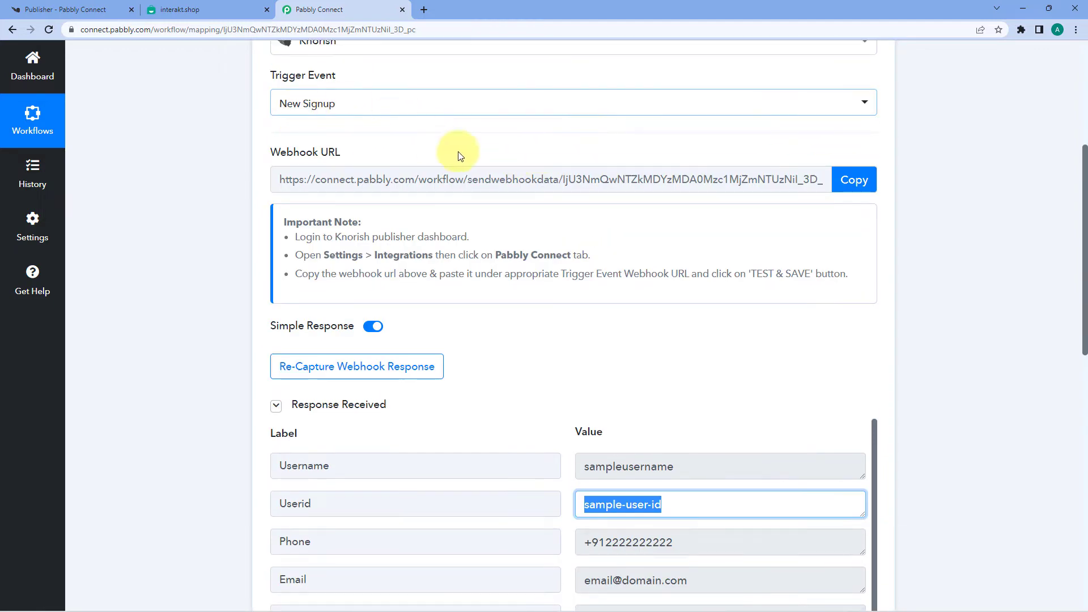
scroll(510, 198, down, 1)
scroll(532, 237, down, 3)
drag(682, 240, 549, 231)
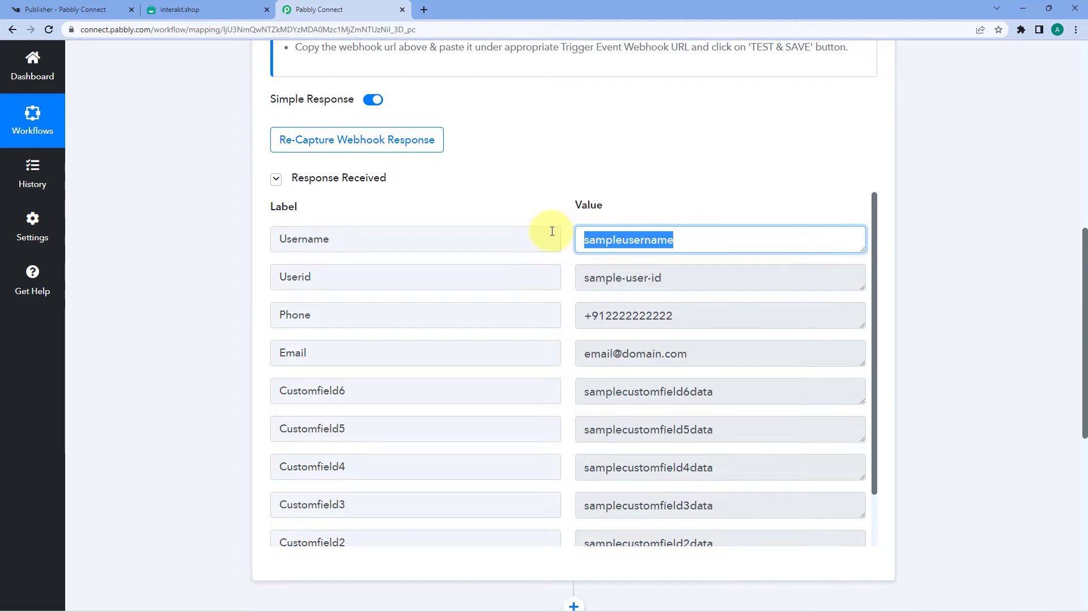
click(561, 202)
scroll(558, 193, down, 3)
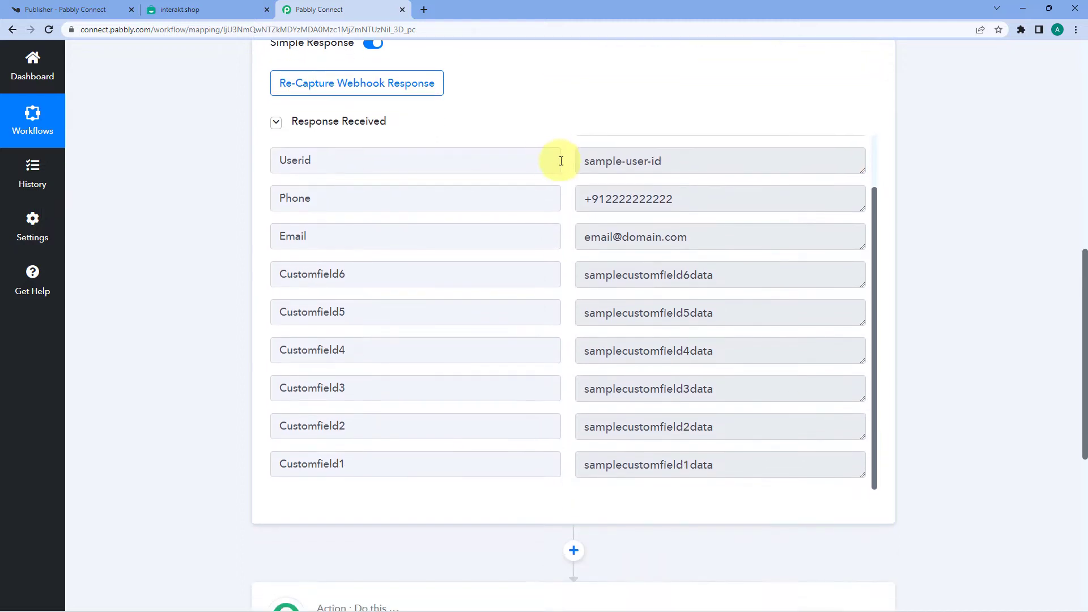
drag(668, 163, 566, 175)
drag(693, 202, 585, 202)
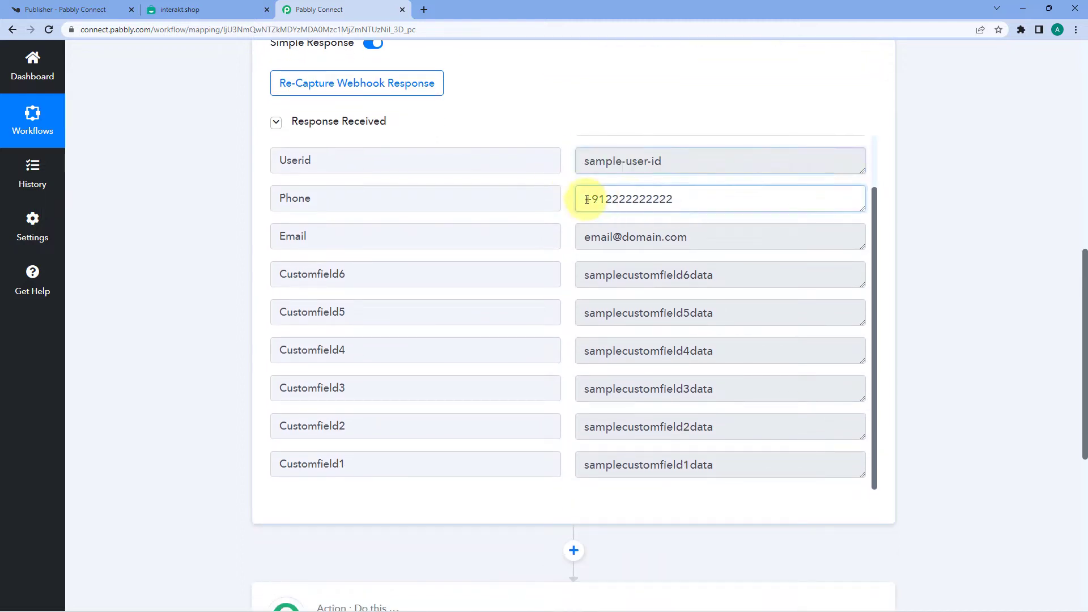
drag(697, 237, 559, 240)
scroll(559, 244, down, 1)
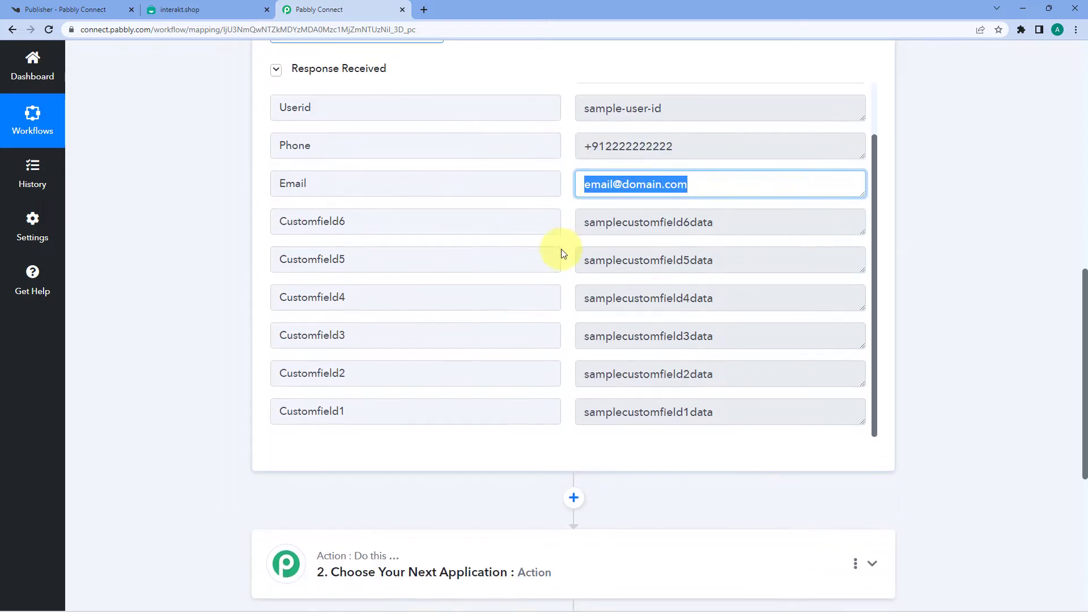
click(567, 220)
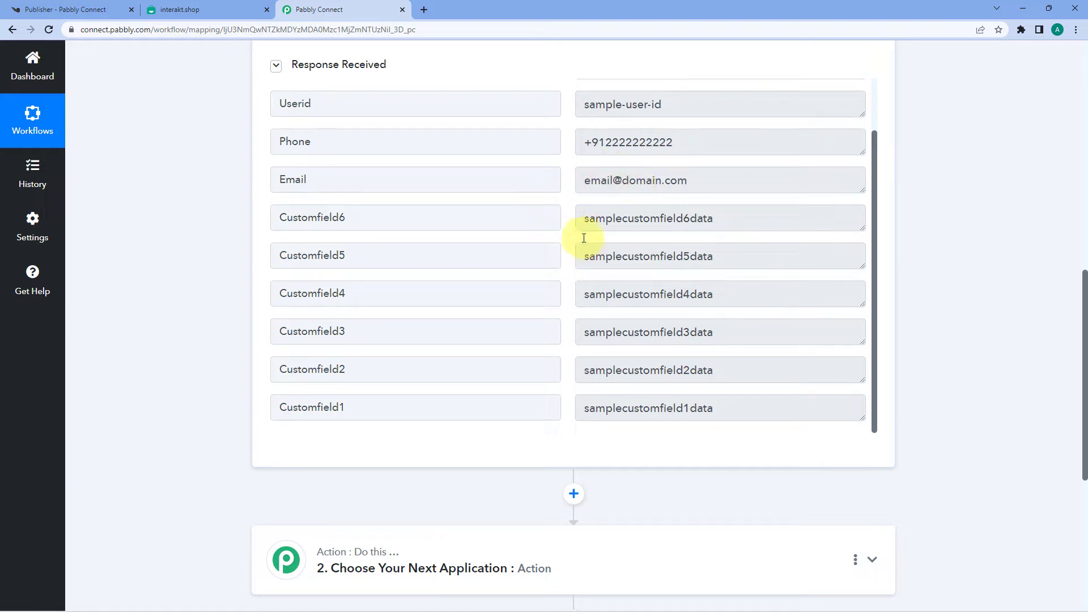
scroll(567, 280, up, 2)
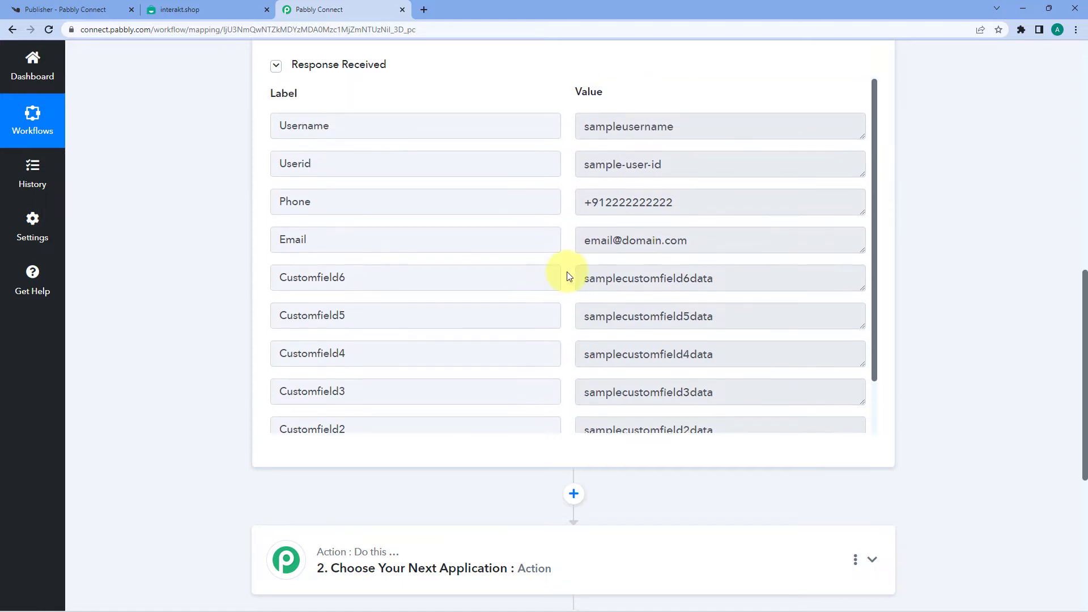
scroll(565, 187, up, 6)
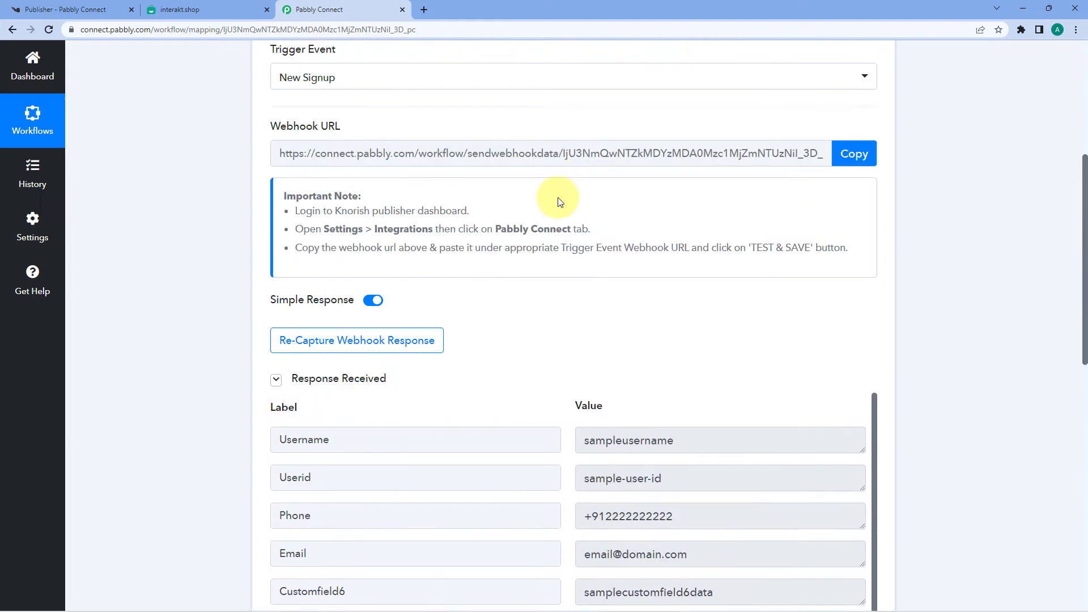
scroll(560, 202, up, 1)
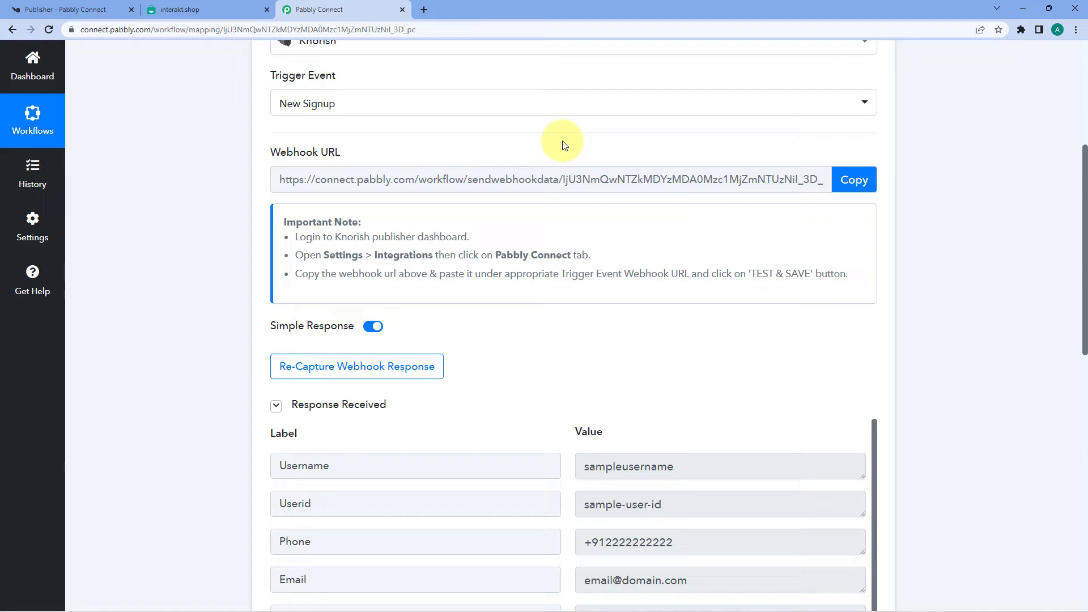
Step: Collapse Response Received and re-capture the webhook response, confirming with Yes
click(316, 408)
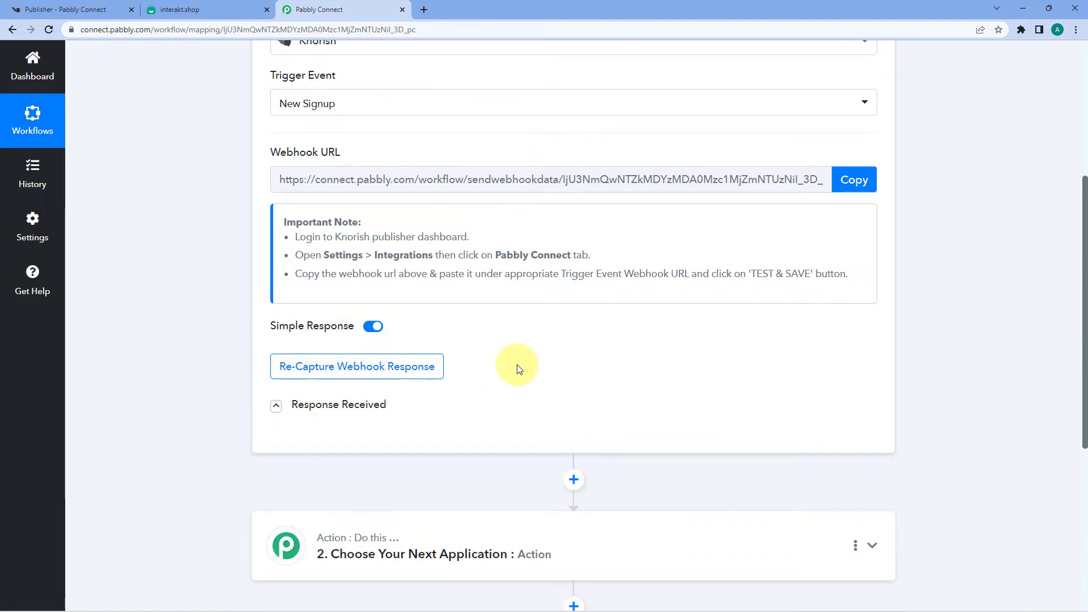
click(348, 372)
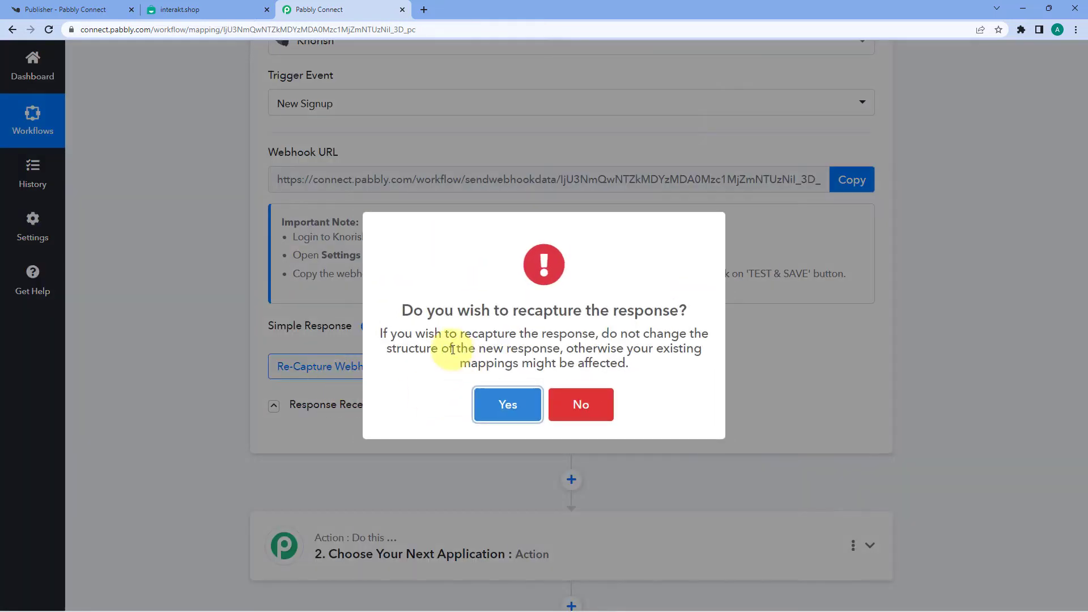
click(485, 403)
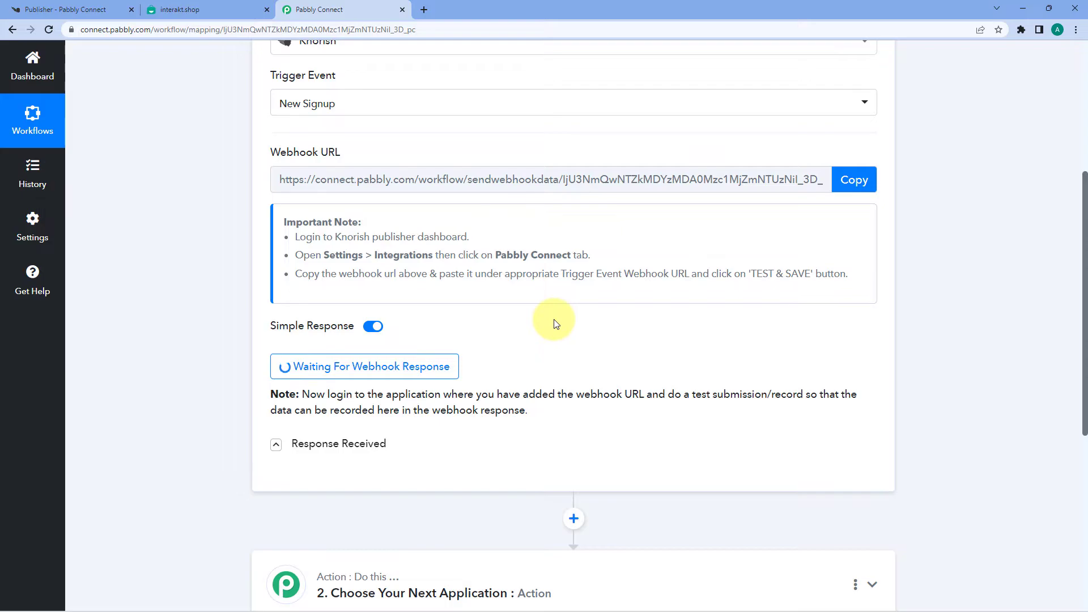
key(ctrl+shift+n)
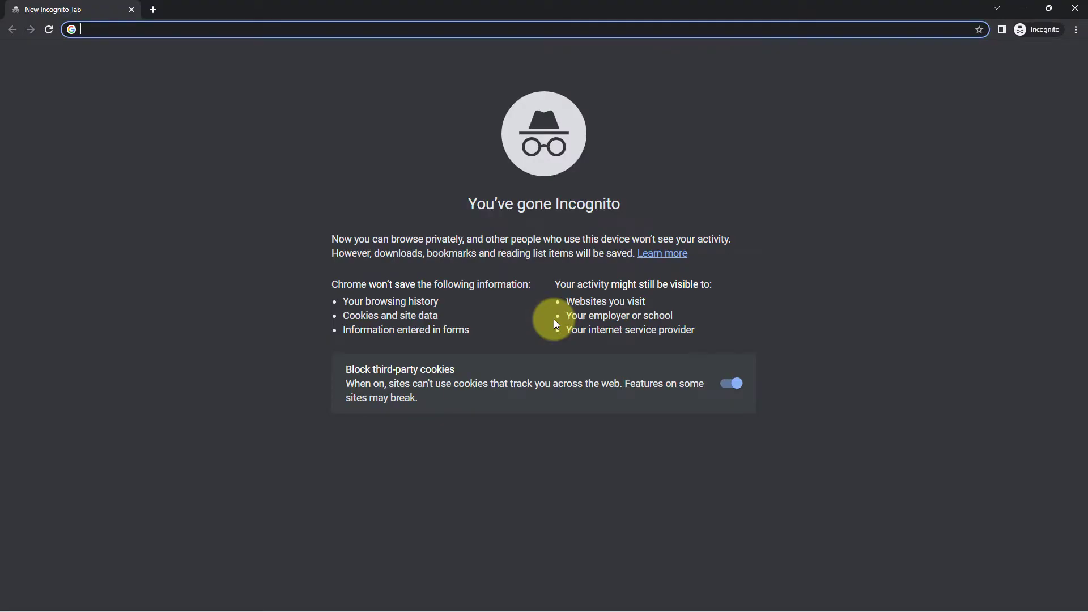
Step: Go to the Knorish academy site in the private window and open its signup form
text(https://259ftu66.knorish.com/)
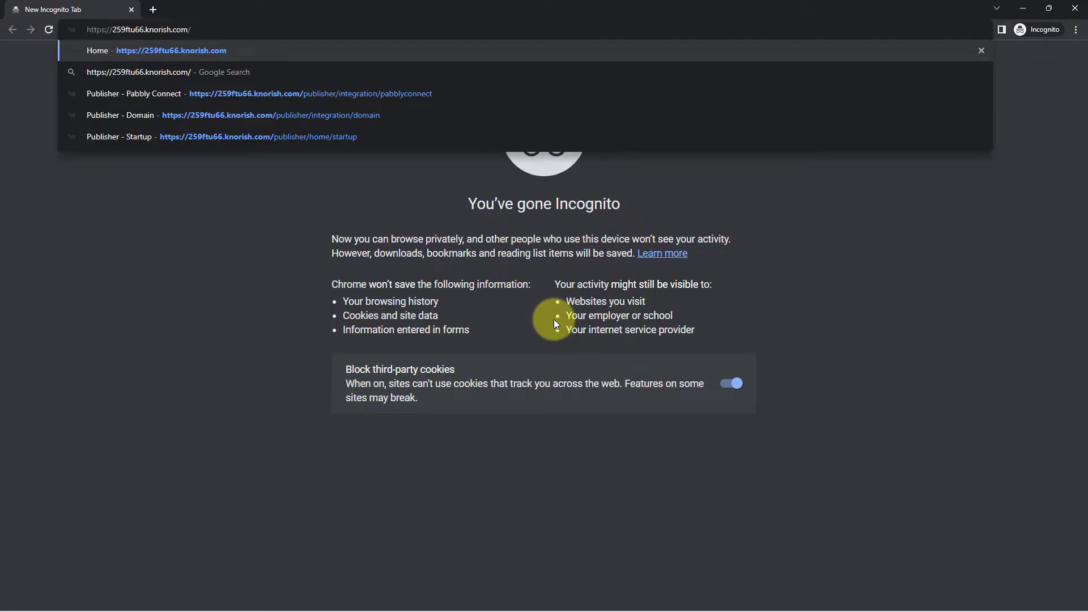
key(Return)
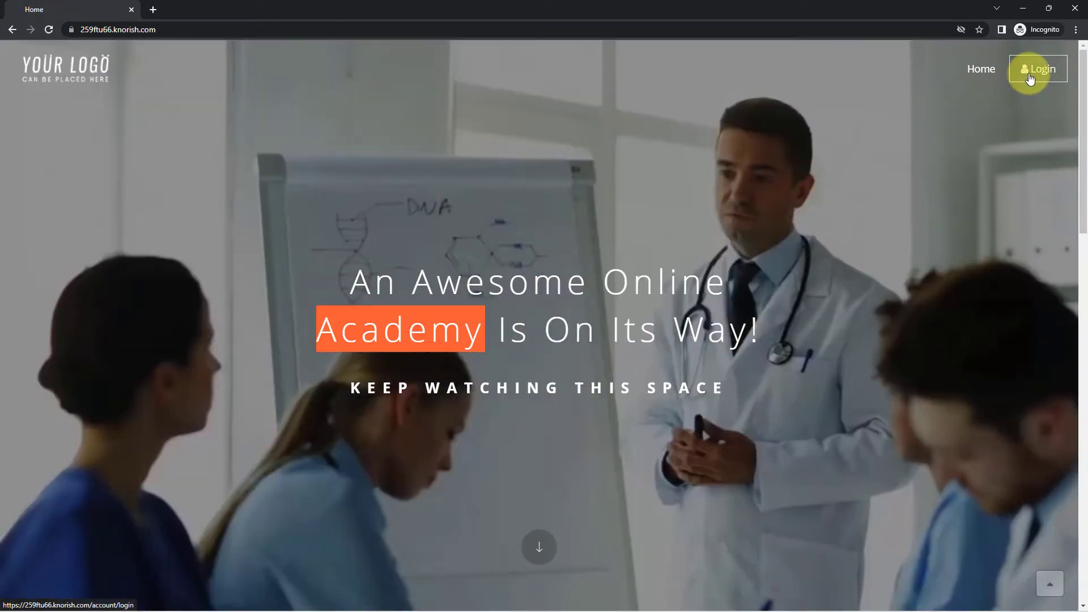
click(1030, 78)
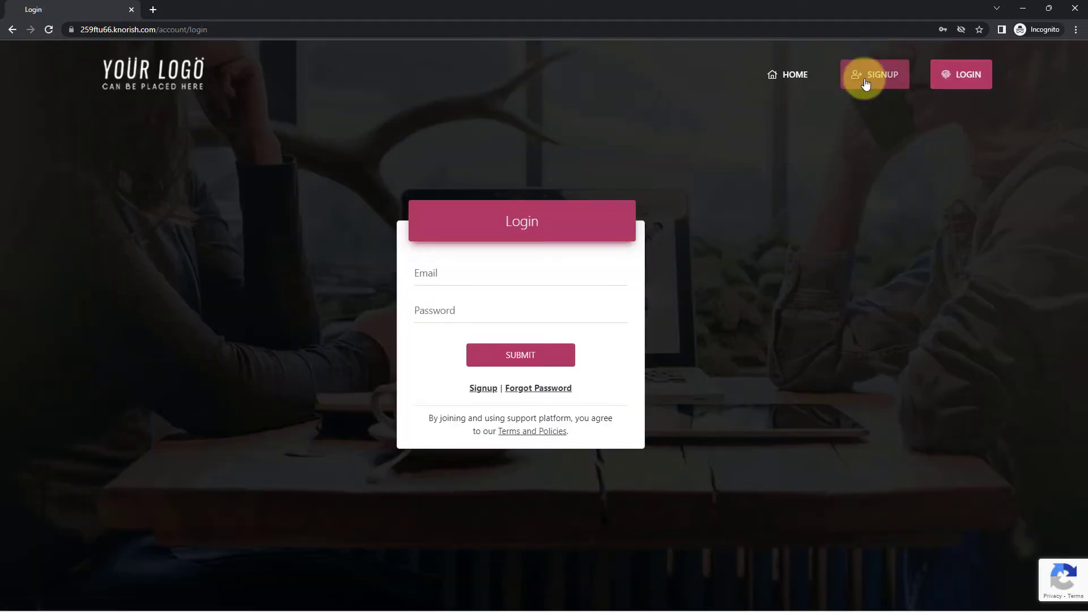
click(866, 83)
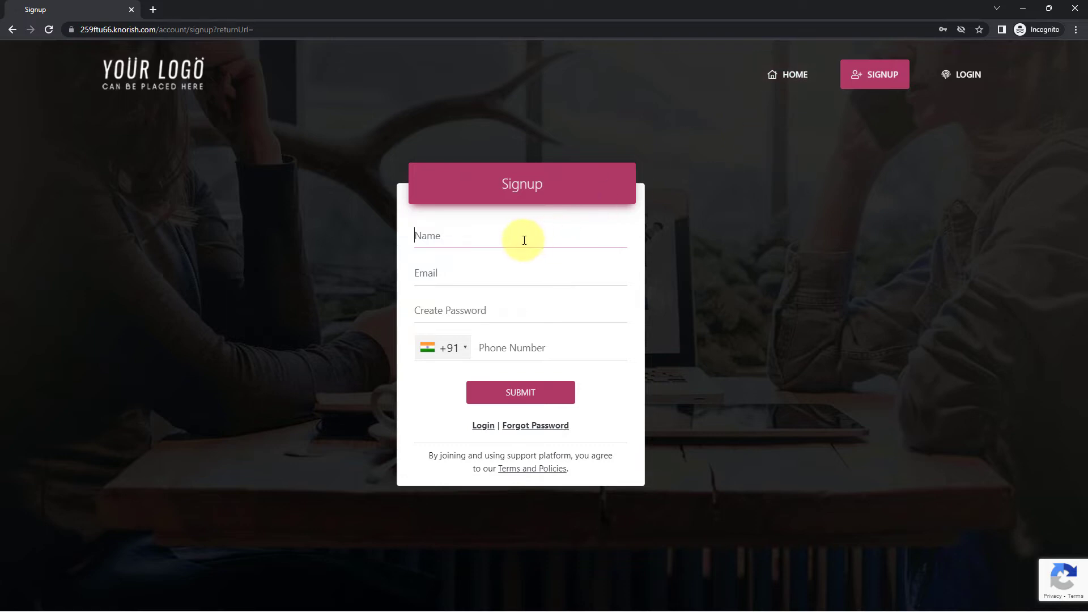
Step: Fill in the test user's name, email address, password and phone number
key(ctrl+a)
text(T)
key(Tab)
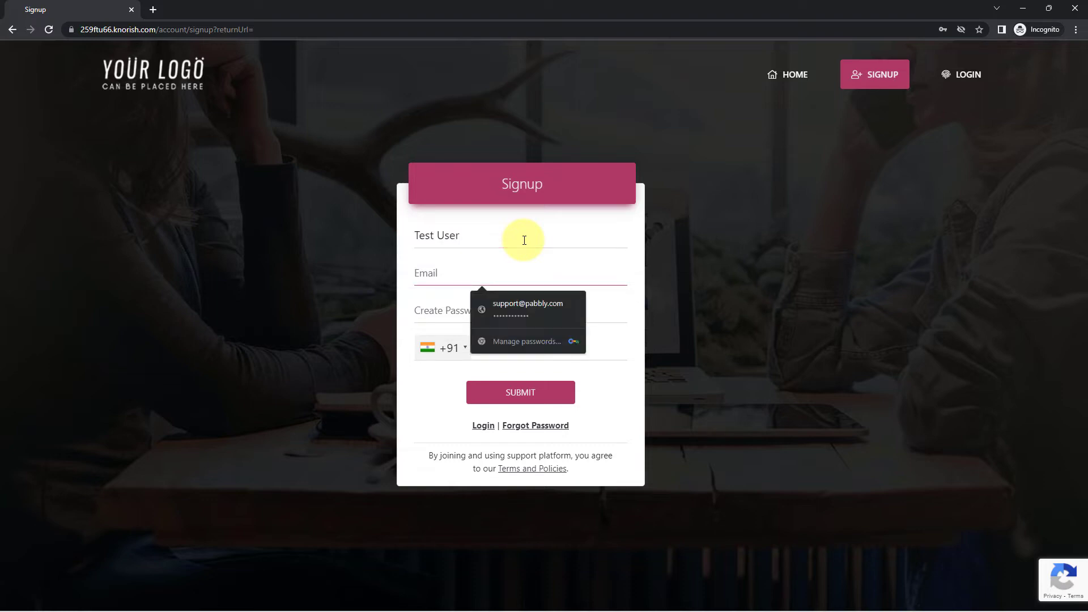
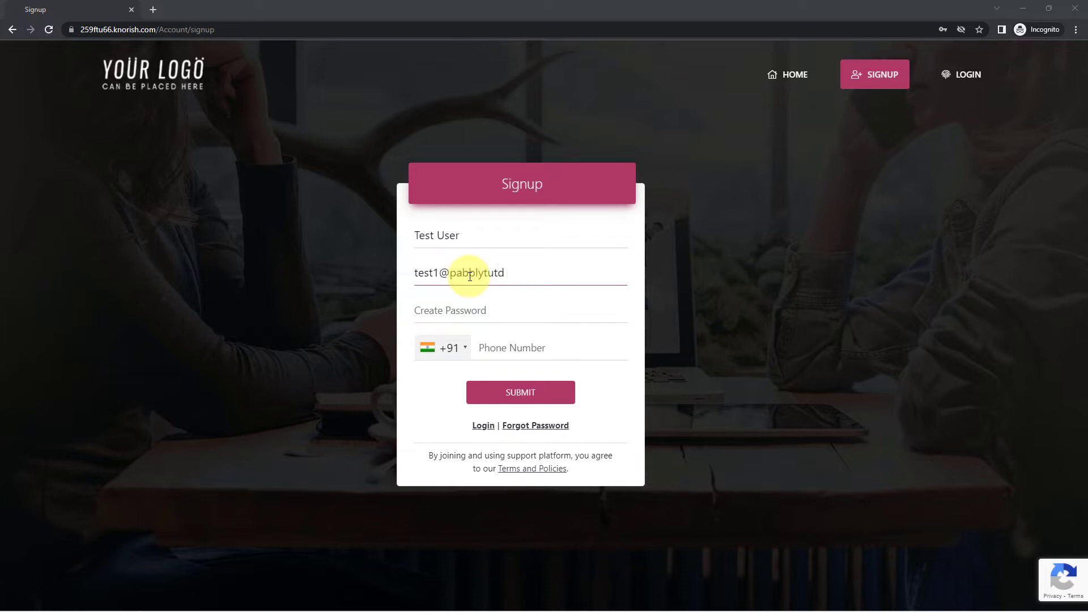
key(Tab)
text(****)
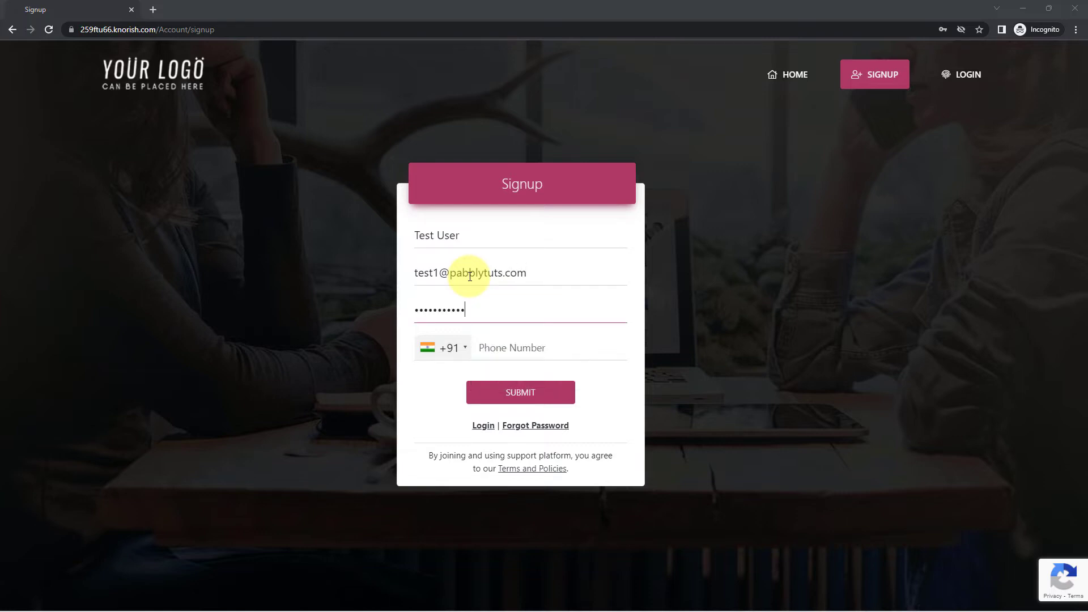
text(*)
click(493, 348)
text(9)
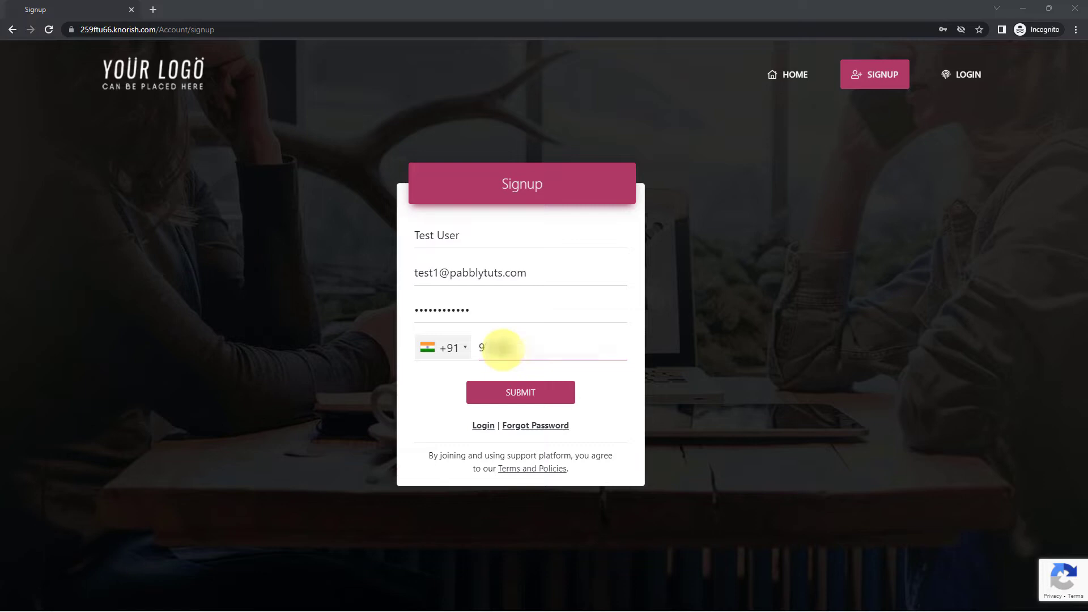
text(********)
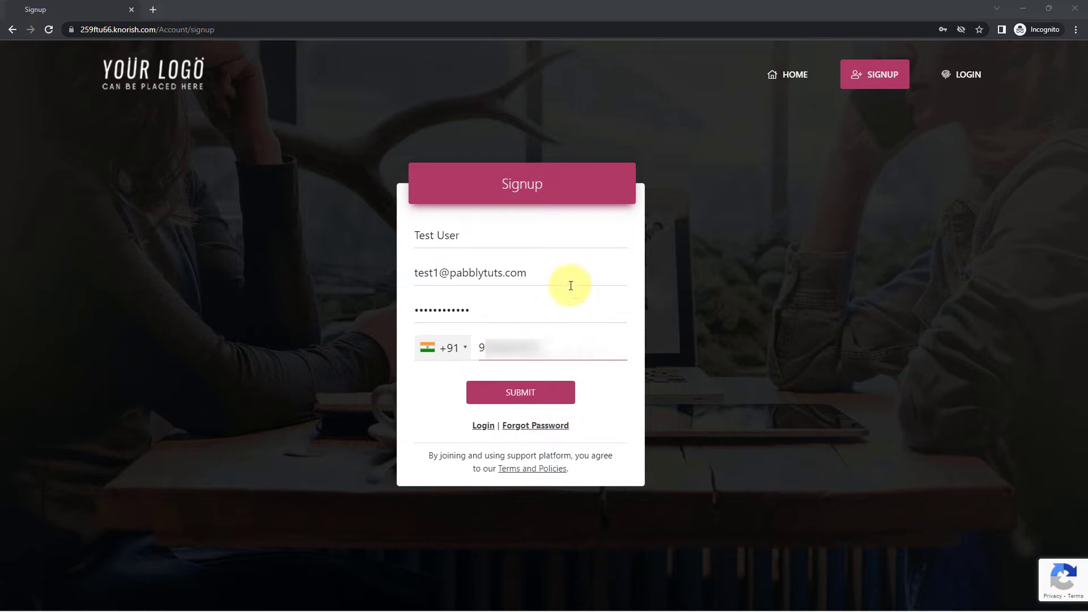
Step: Submit the signup form and pass the reCAPTCHA by selecting the bus images
click(554, 391)
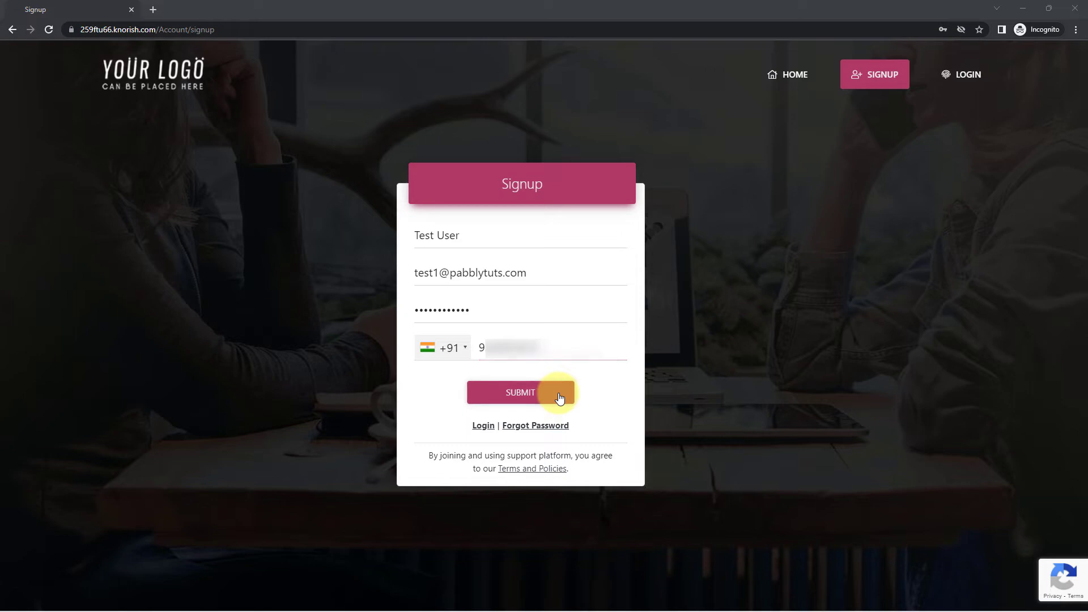
click(634, 417)
click(544, 329)
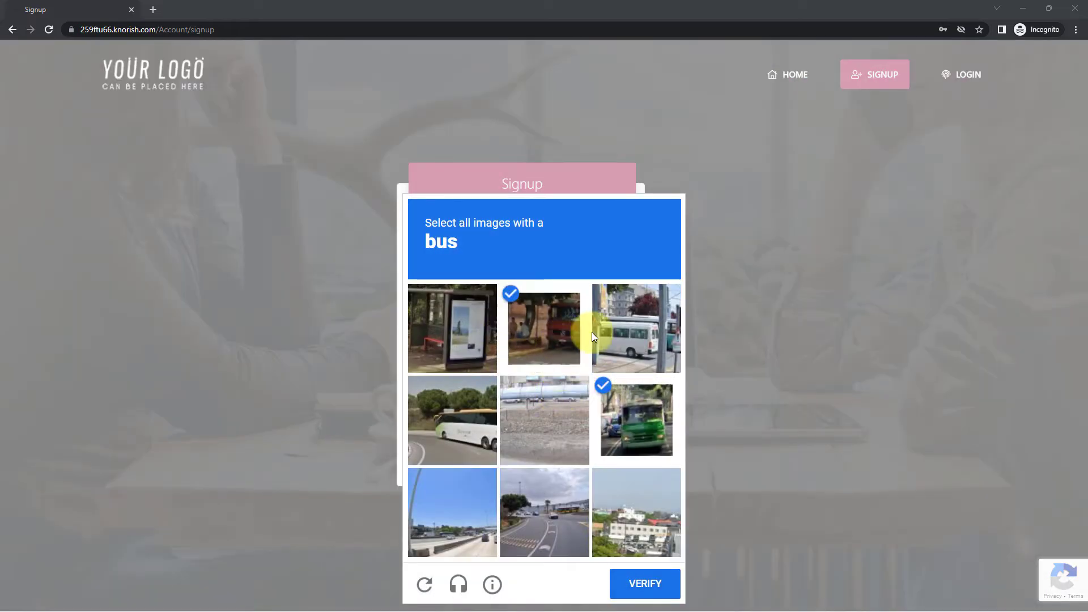
click(629, 329)
click(451, 417)
click(630, 593)
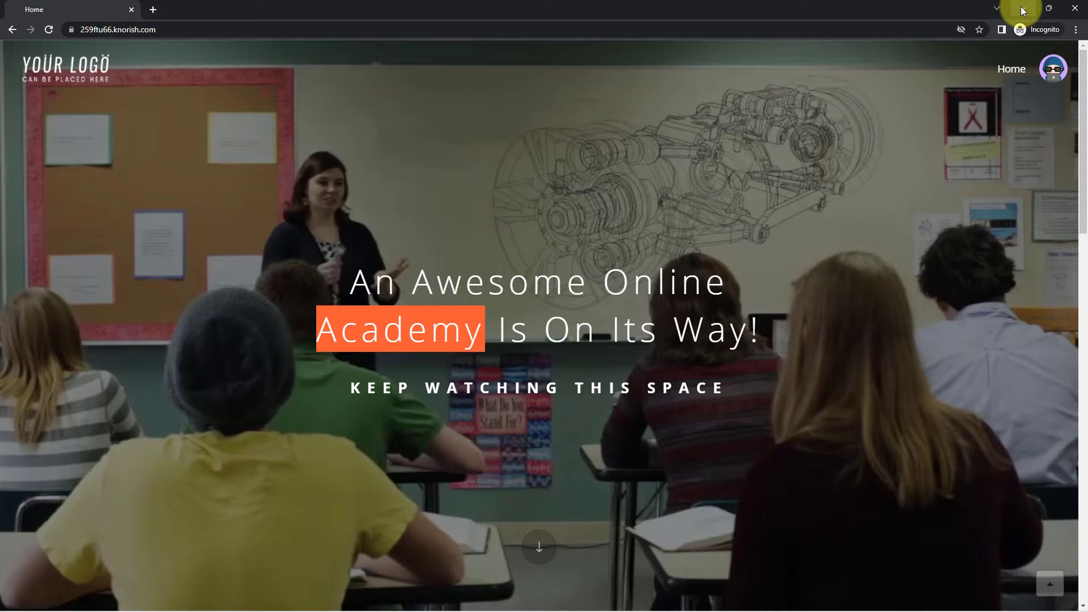
Step: Back in Pabbly Connect, review the captured username, Userid, phone and email values
click(1023, 11)
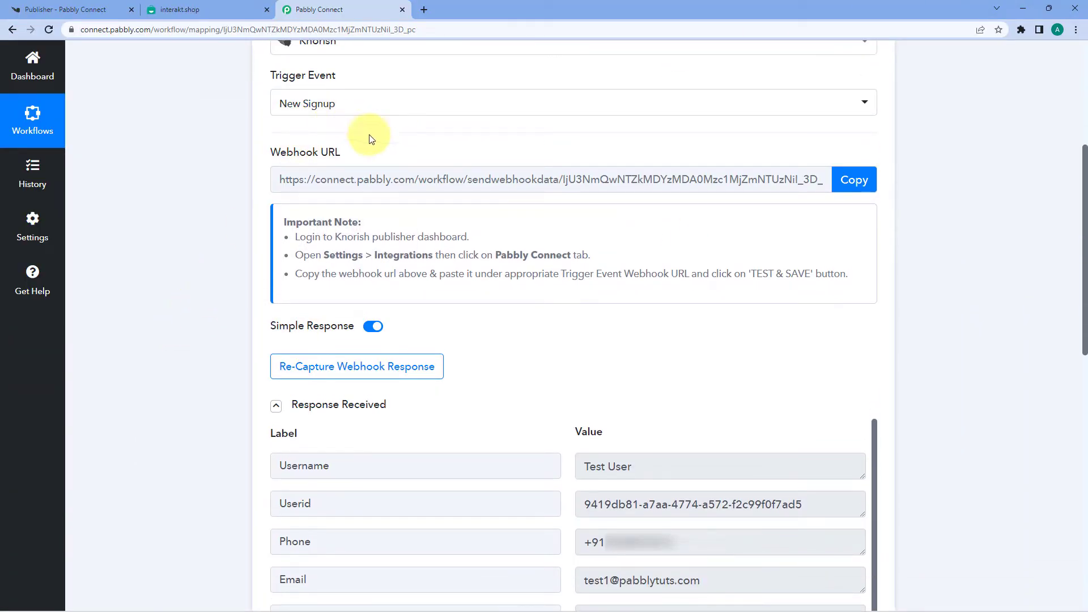
scroll(200, 229, down, 3)
scroll(212, 274, down, 1)
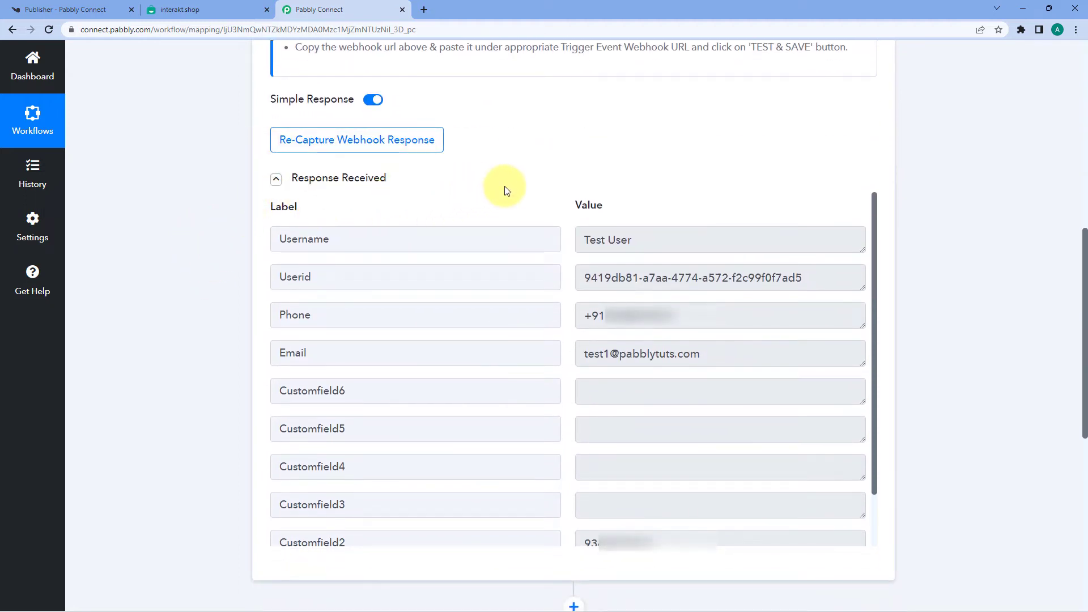
scroll(506, 190, down, 1)
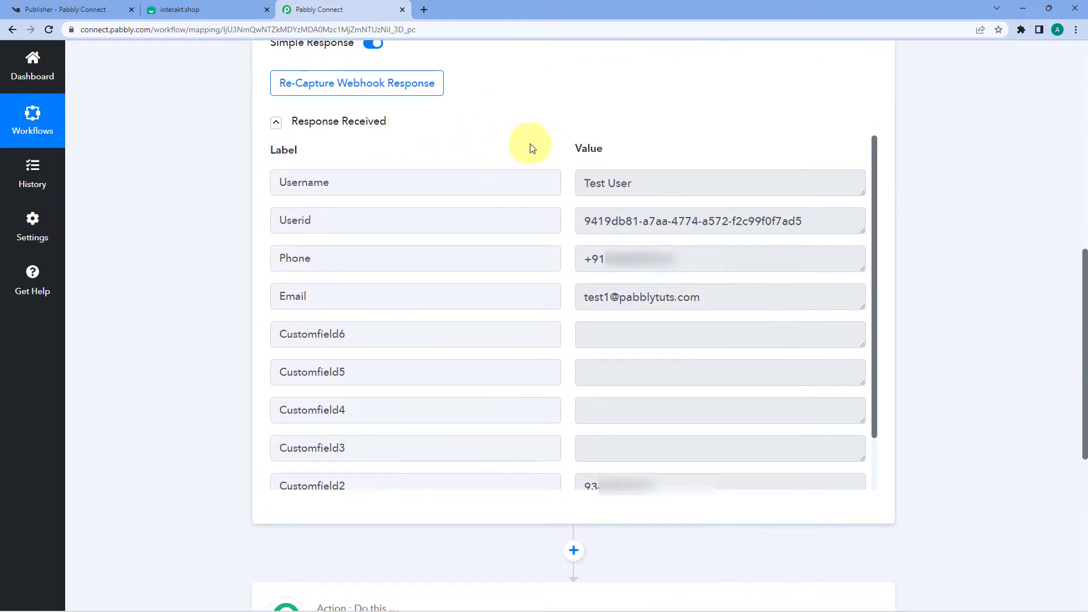
drag(652, 183, 570, 183)
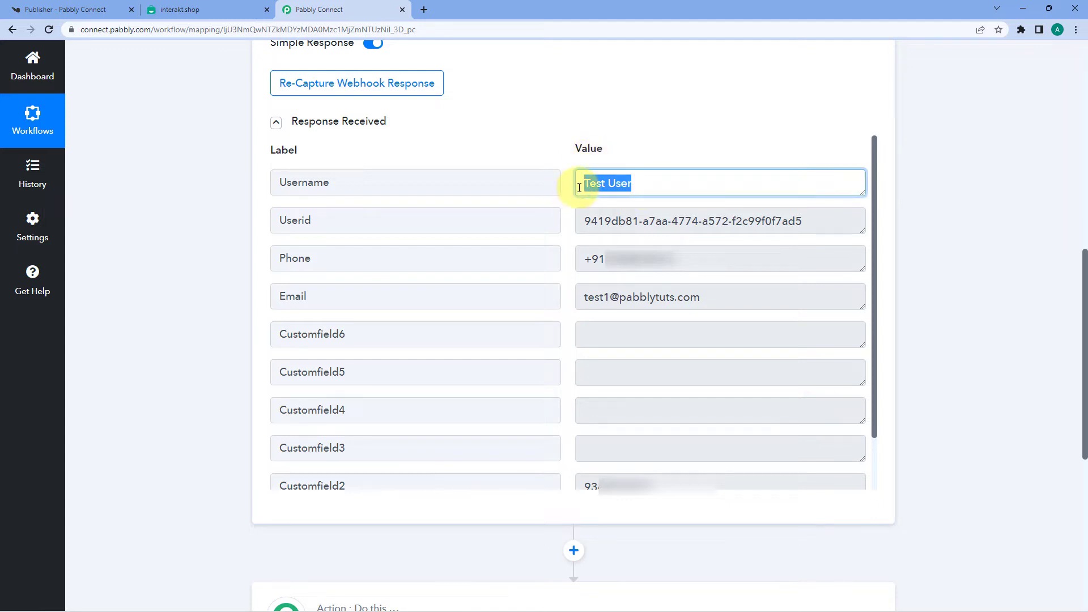
drag(581, 220, 826, 220)
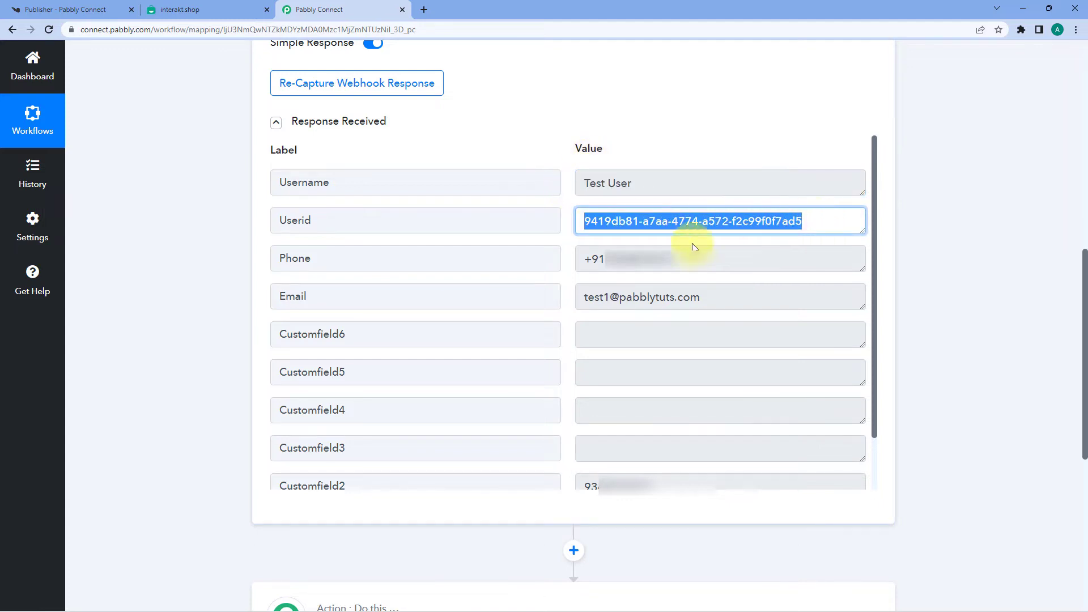
drag(698, 262, 583, 260)
drag(715, 296, 564, 296)
click(564, 296)
Step: Check the Customfield2 and Customfield1 values, then collapse the Knorish trigger step
scroll(564, 297, down, 1)
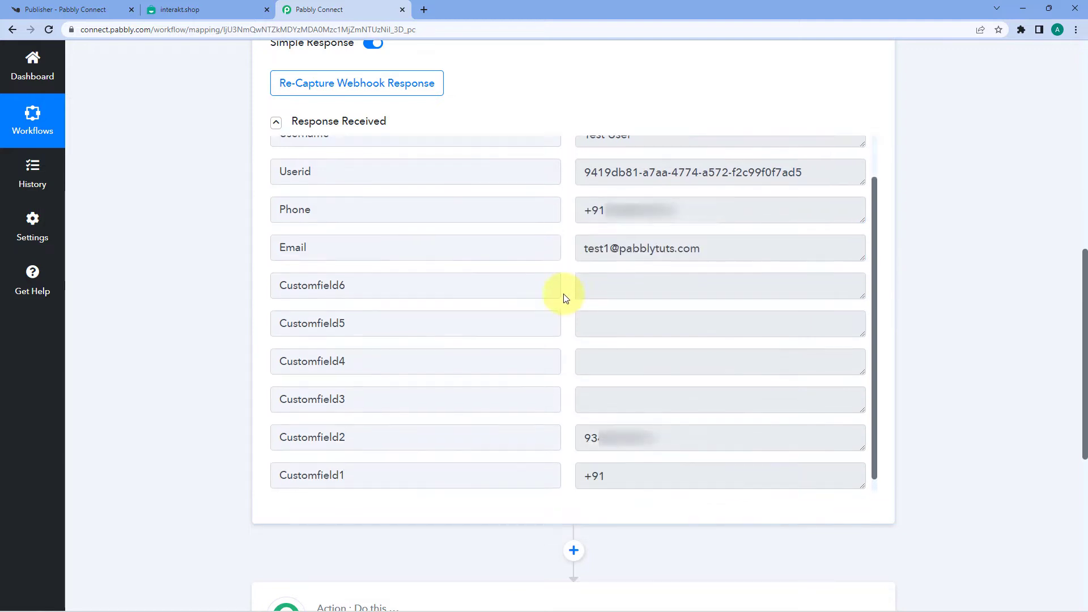
drag(652, 430, 552, 437)
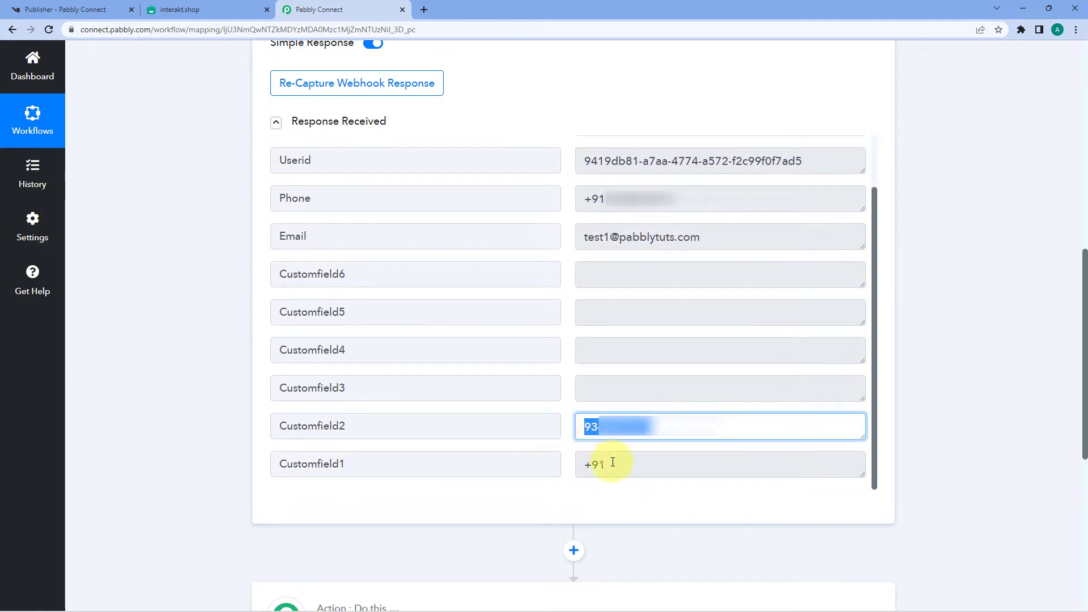
drag(614, 463, 564, 442)
click(570, 412)
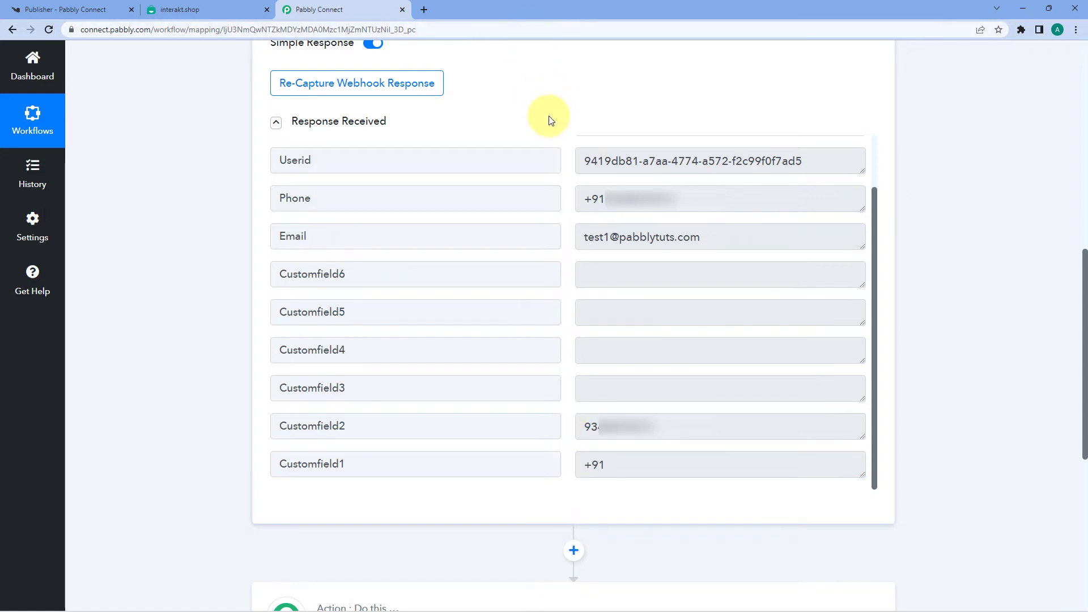
scroll(549, 128, up, 8)
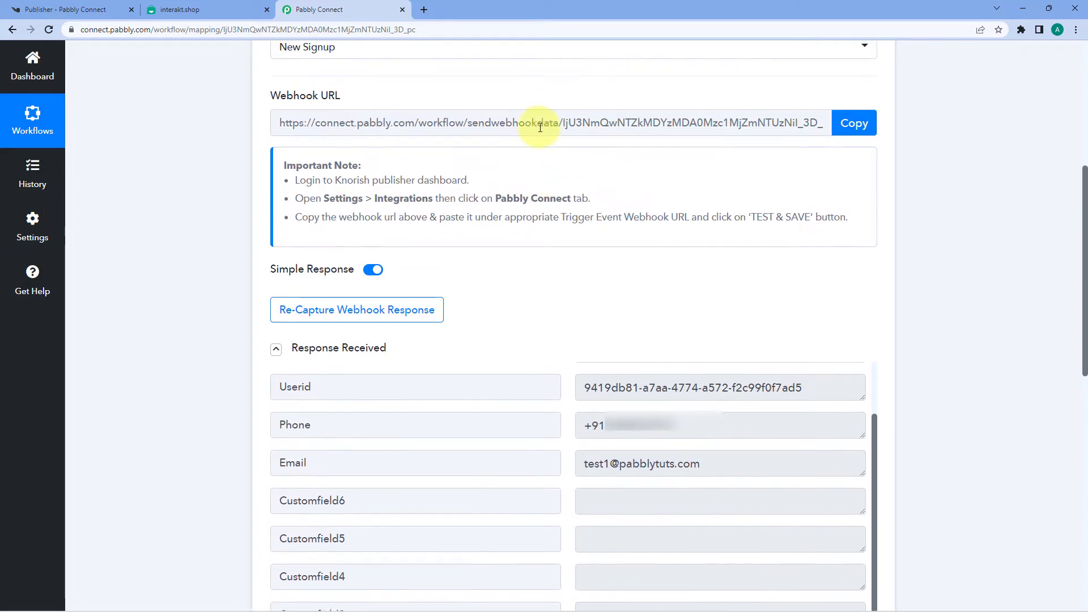
click(527, 124)
scroll(267, 163, up, 2)
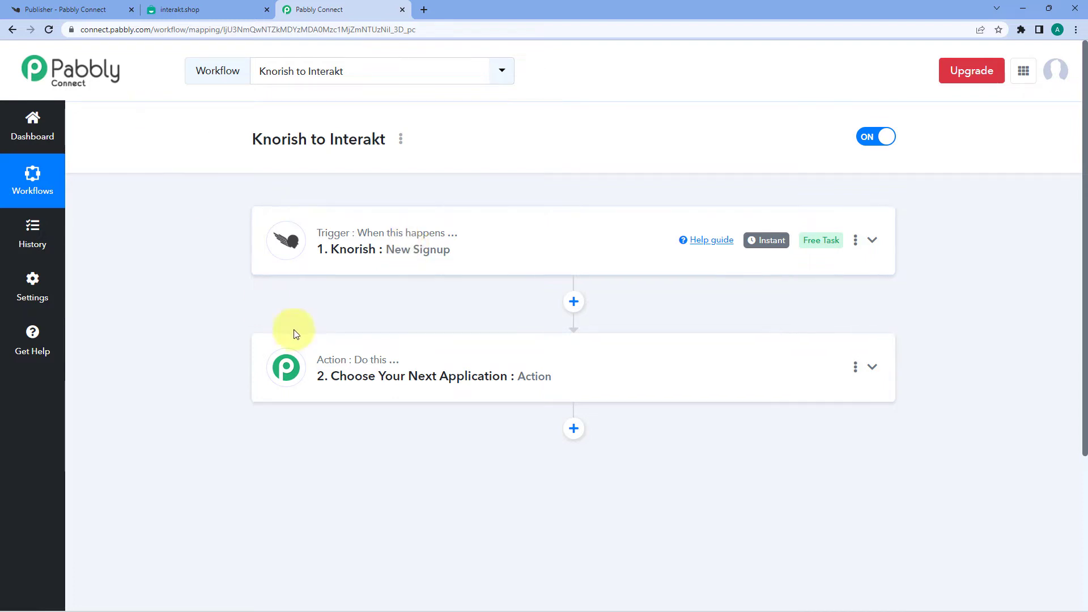
Step: Expand the action step and choose Interakt as the action app
scroll(369, 295, down, 3)
click(444, 260)
scroll(258, 253, down, 1)
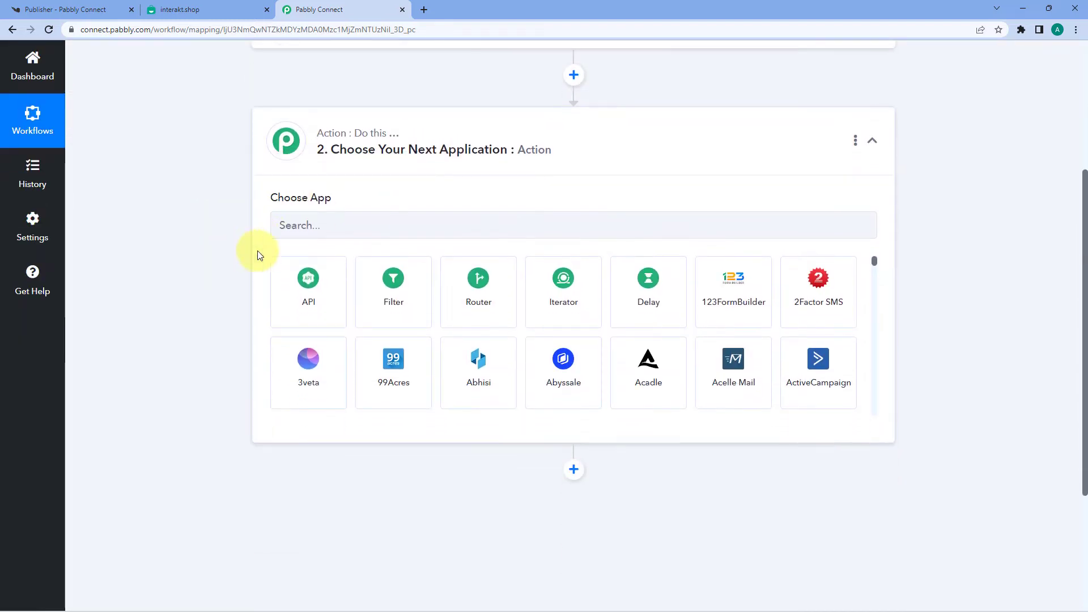
click(348, 226)
text(Itera)
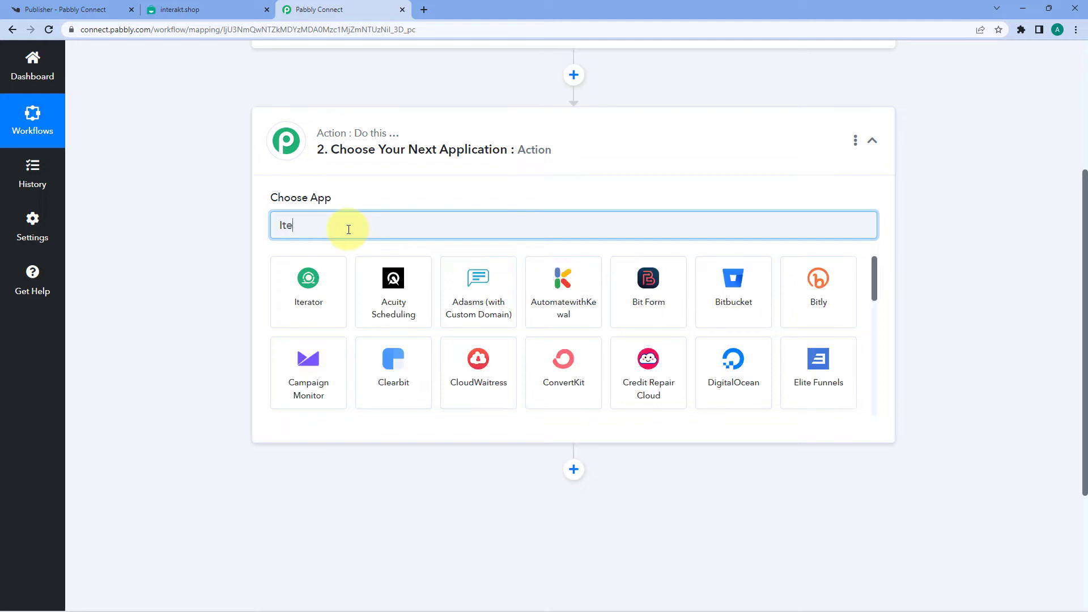
key(BackSpace)
key(BackSpace)
key(BackSpace)
key(BackSpace)
text(ntera)
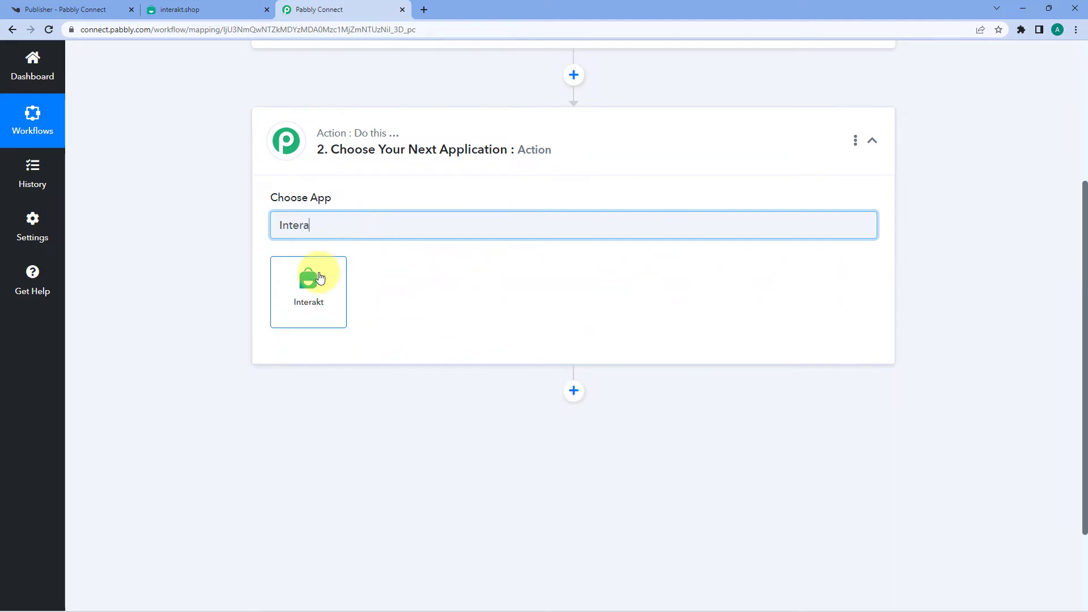
click(319, 277)
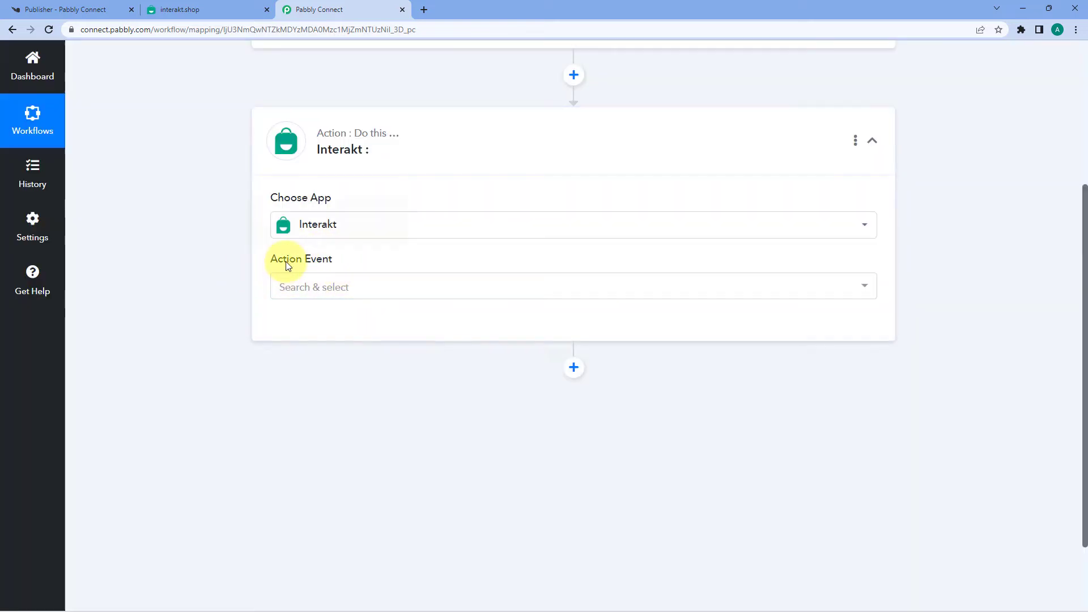
Step: Set the action event to Send WhatsApp Template Message and begin adding a new Interakt connection
click(366, 285)
scroll(233, 281, down, 1)
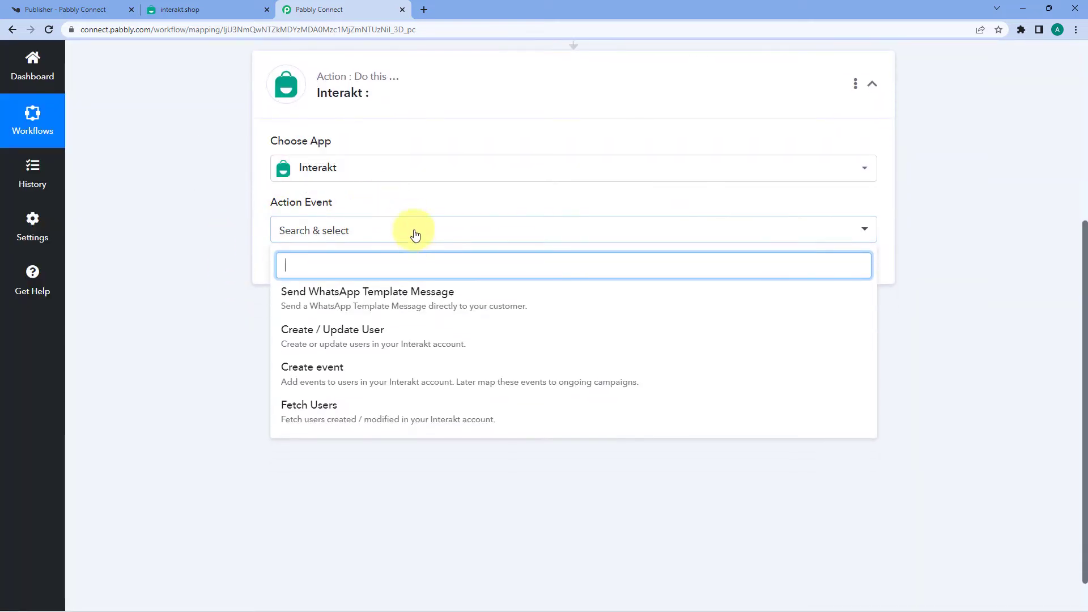
click(375, 296)
click(316, 278)
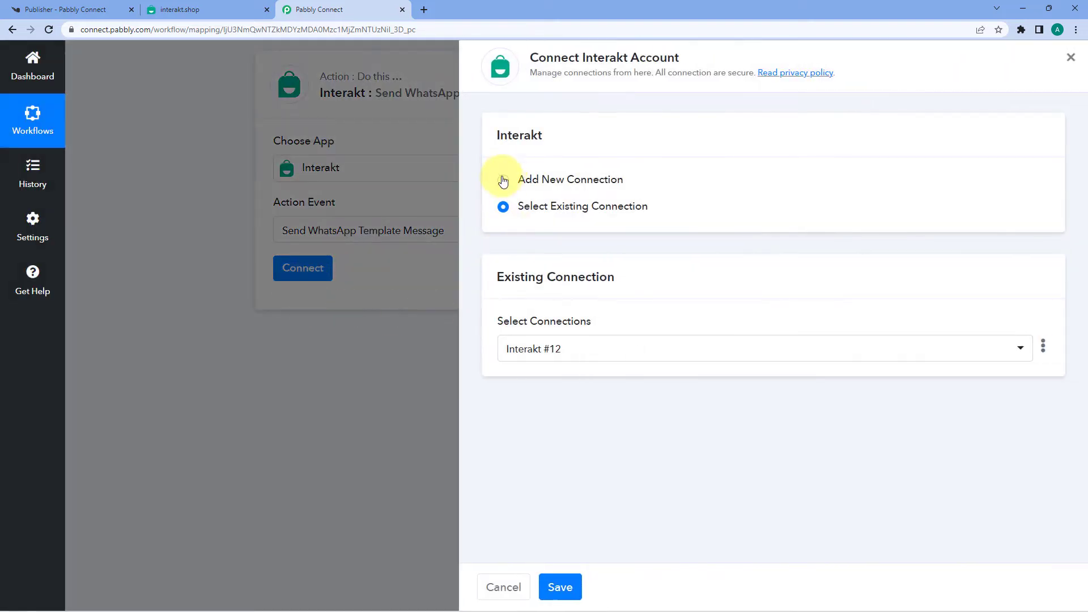
click(503, 180)
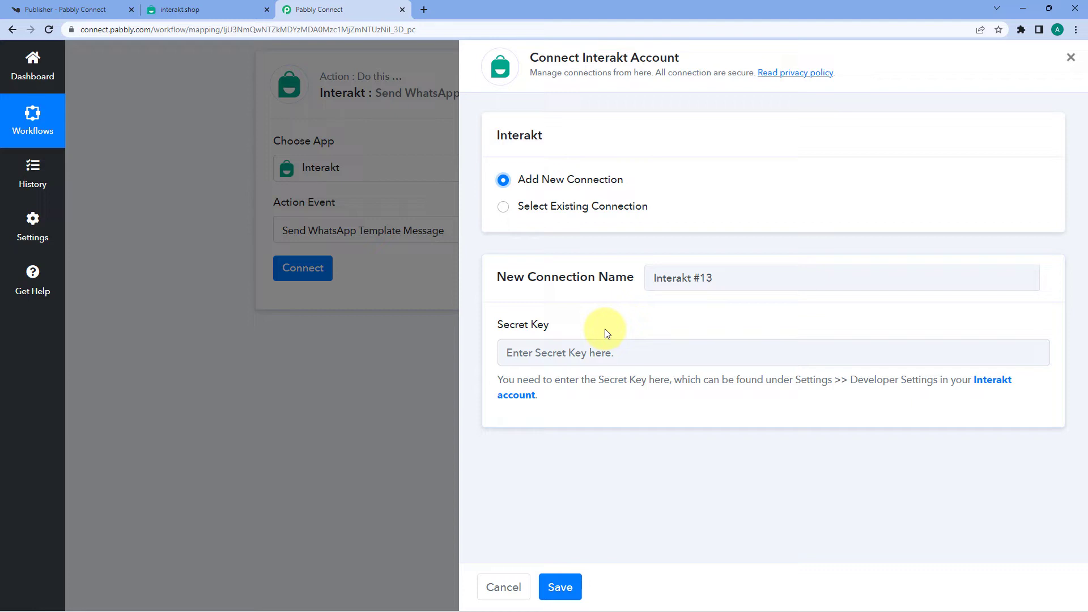
drag(498, 381, 539, 396)
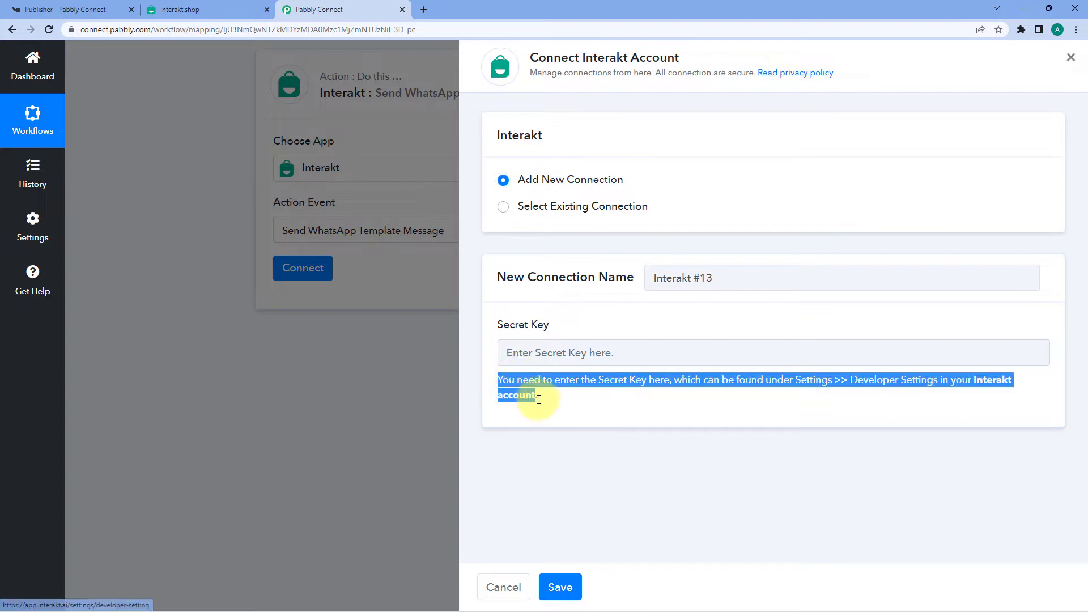
click(544, 404)
Step: In Interakt, go to Settings > Developer Setting and copy the Secret Key
click(224, 6)
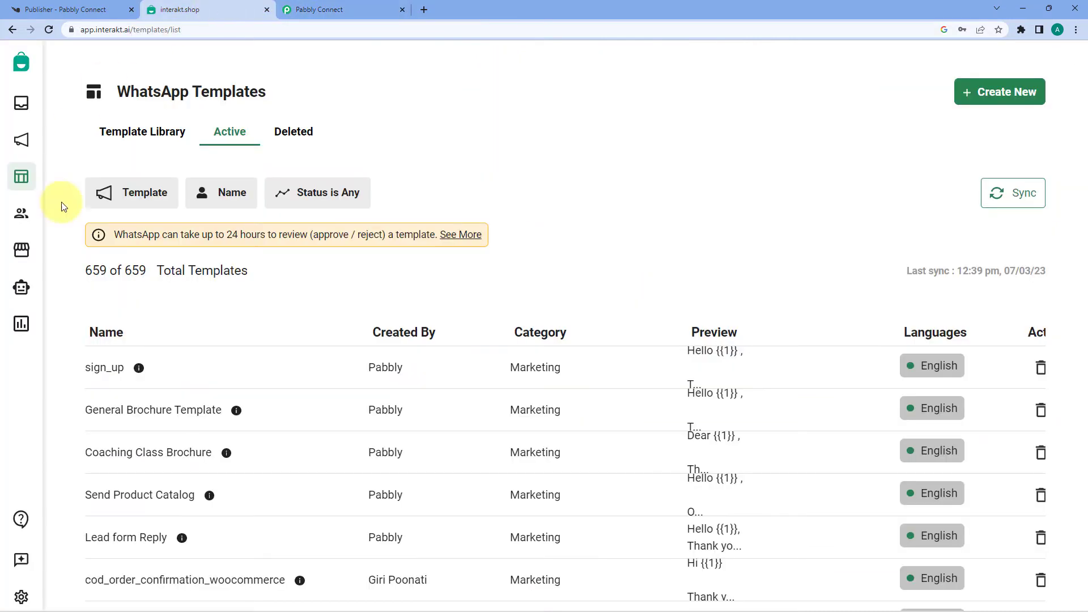
click(27, 595)
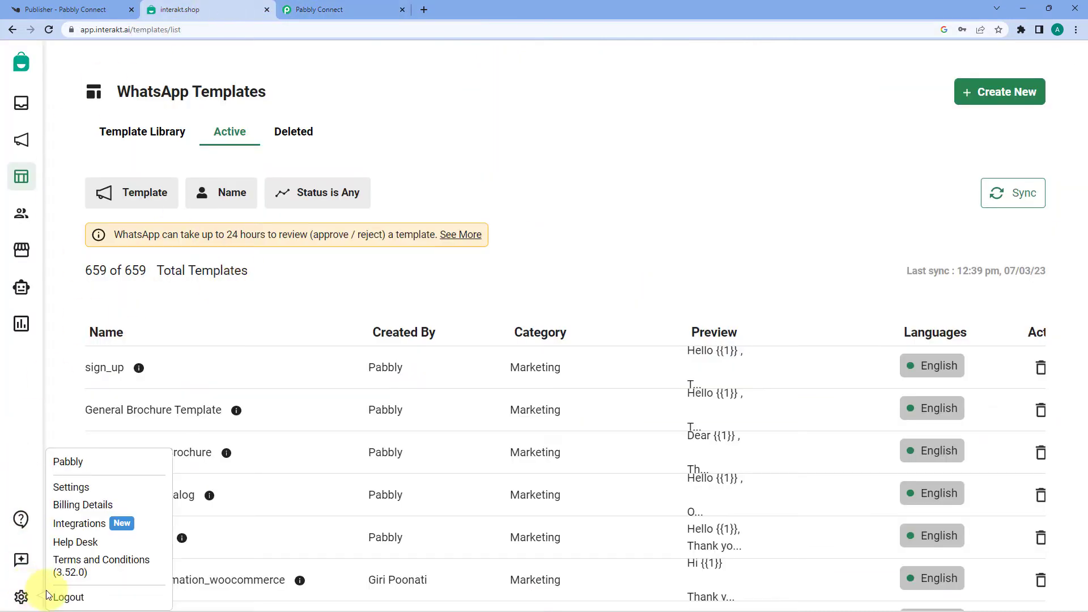
click(79, 492)
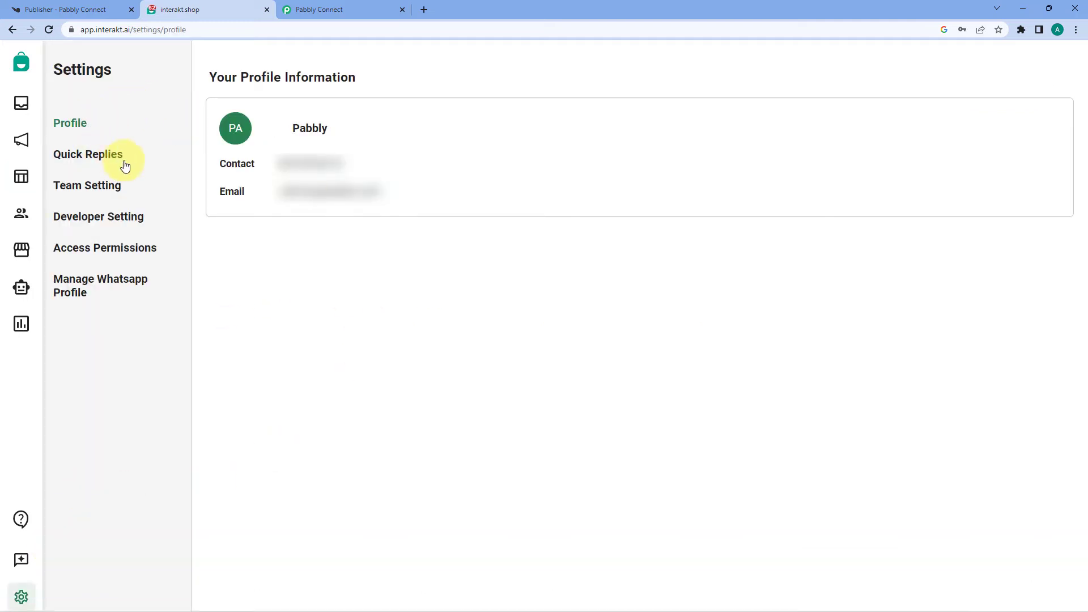
click(104, 225)
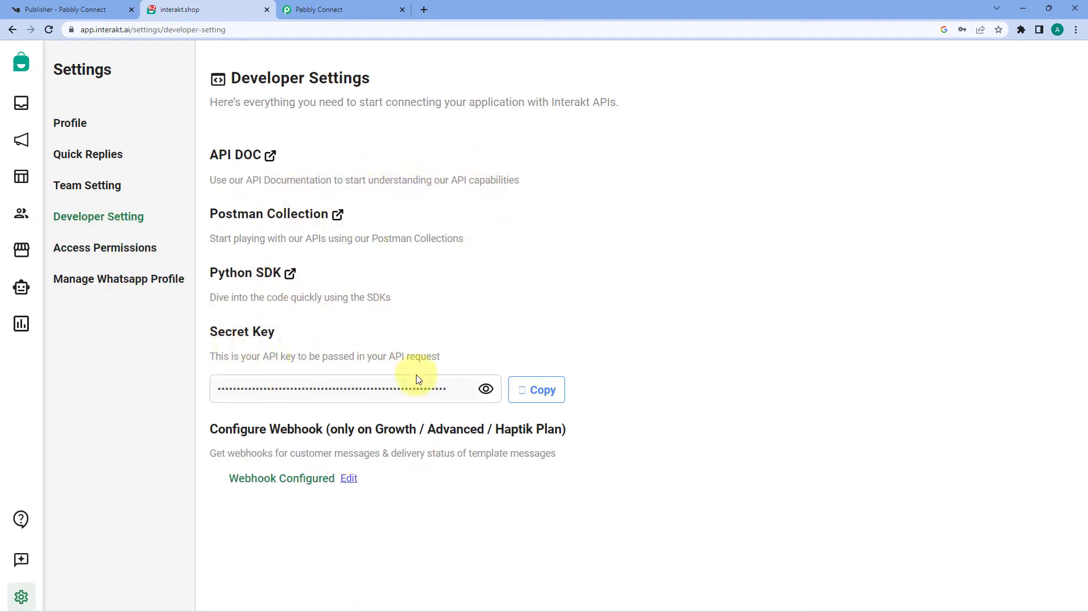
click(546, 395)
Step: Paste the copied secret key into the Pabbly Connect Secret Key field and save the connection
click(331, 10)
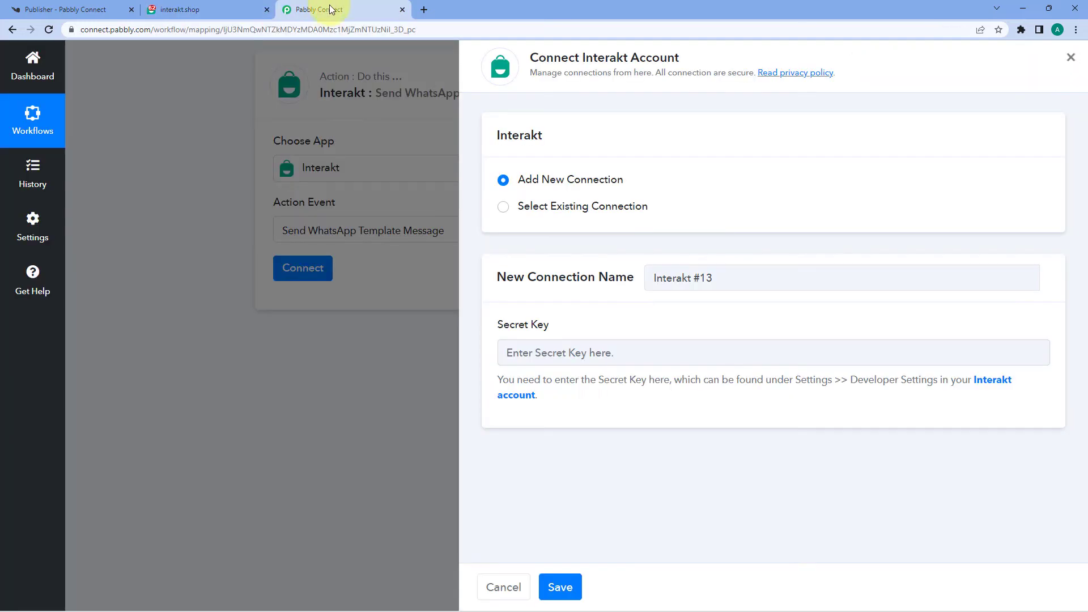
right_click(579, 354)
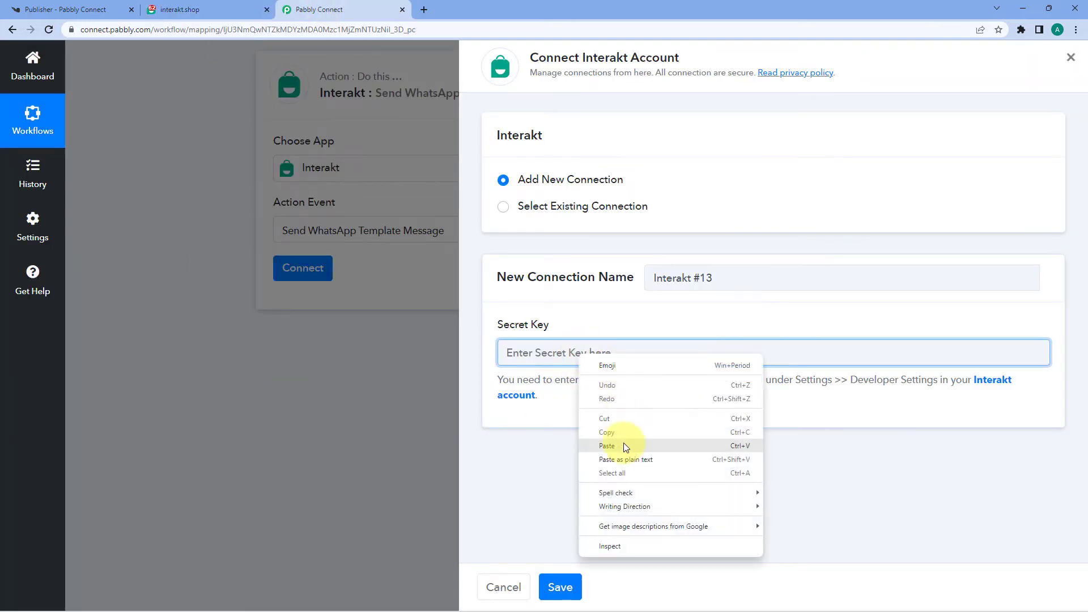
click(606, 446)
click(560, 587)
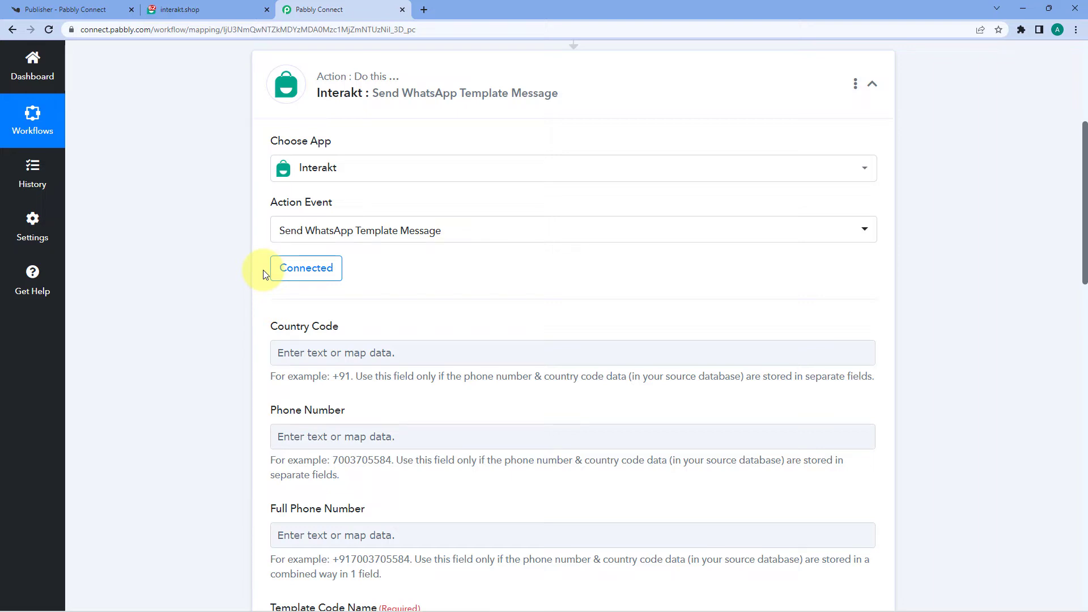
scroll(258, 273, down, 2)
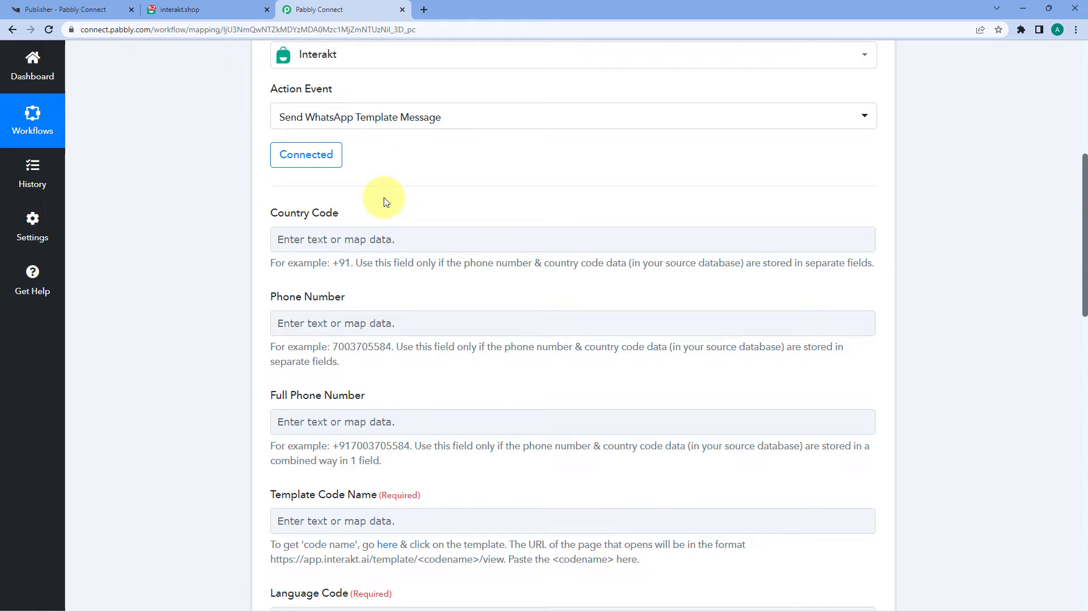
scroll(377, 214, up, 6)
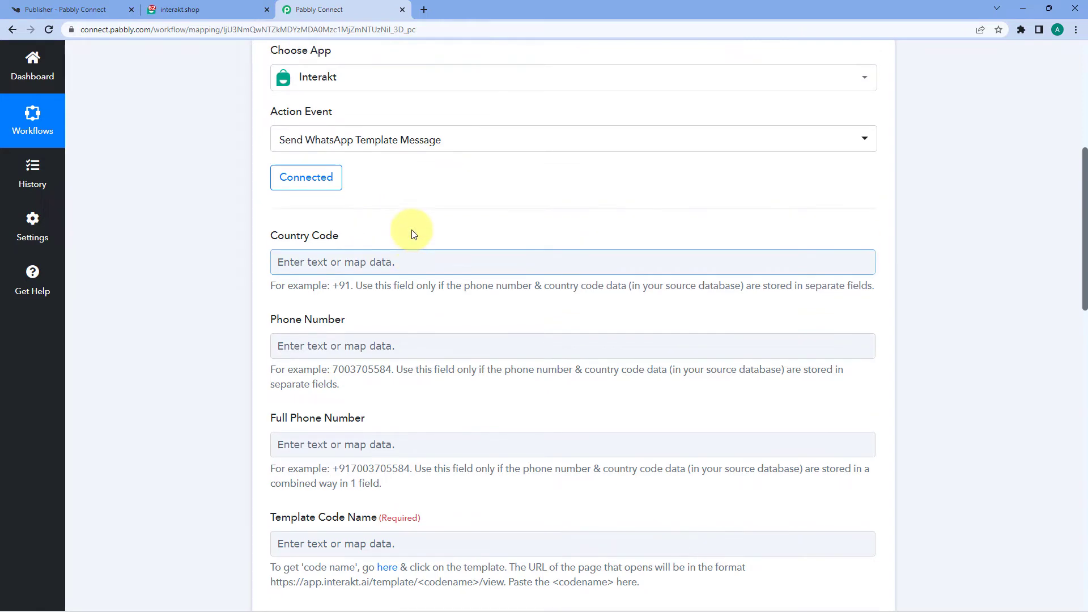
Step: Expand the Knorish trigger and inspect the +91 Customfield1 code and Customfield2 phone number
click(527, 188)
scroll(216, 306, down, 12)
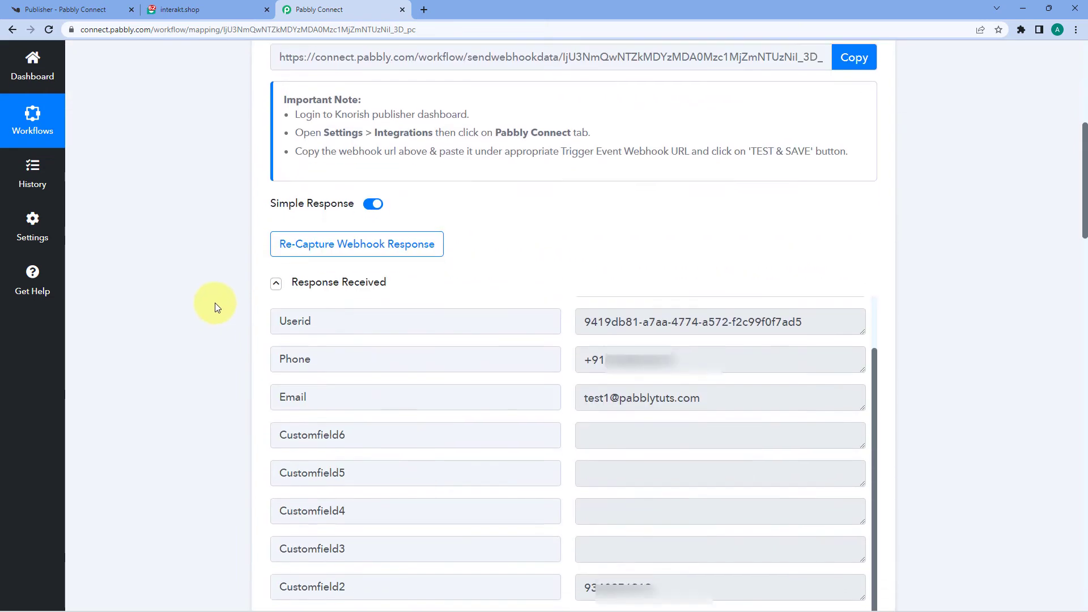
drag(614, 294, 571, 301)
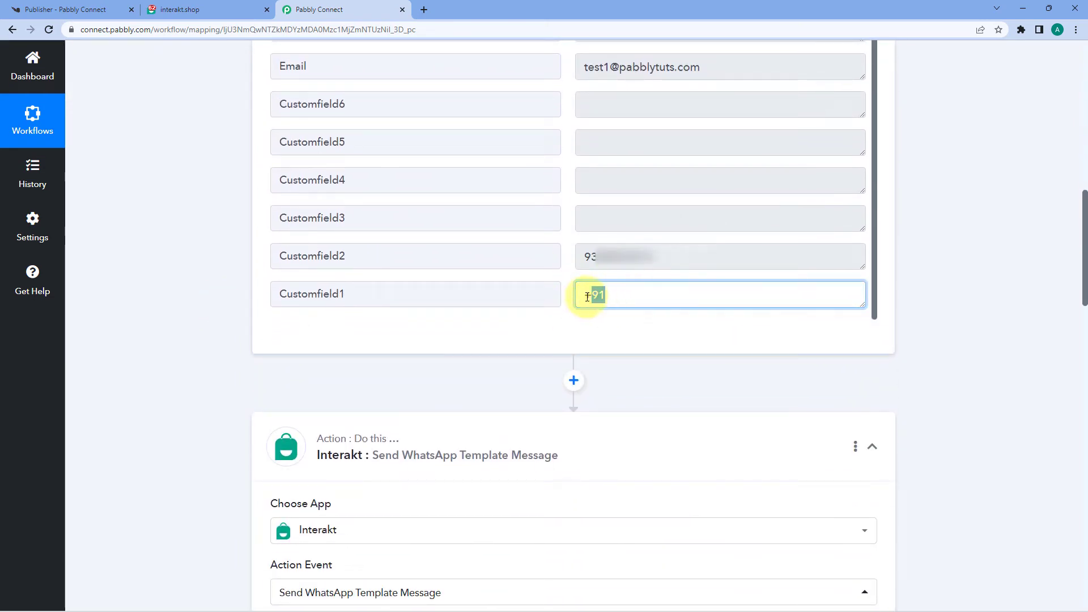
click(618, 258)
drag(618, 258, 563, 257)
click(567, 260)
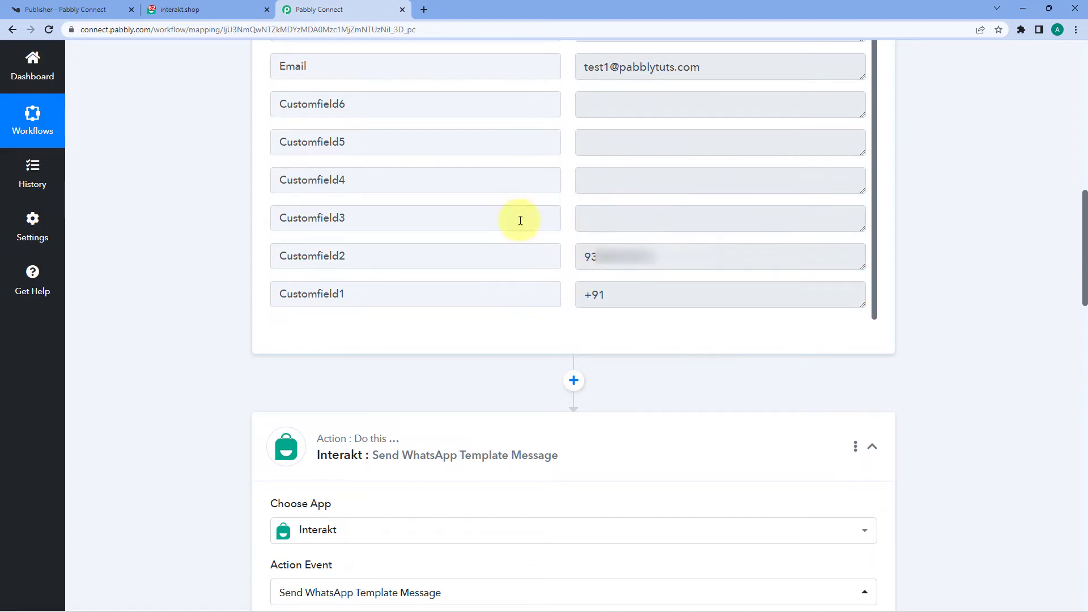
mouse_move(616, 297)
mouse_down()
mouse_move(573, 300)
mouse_move(624, 294)
mouse_up()
click(574, 298)
click(590, 297)
click(624, 294)
Step: Move down to the Interakt action and focus its Country Code field
scroll(195, 371, down, 7)
scroll(195, 374, down, 3)
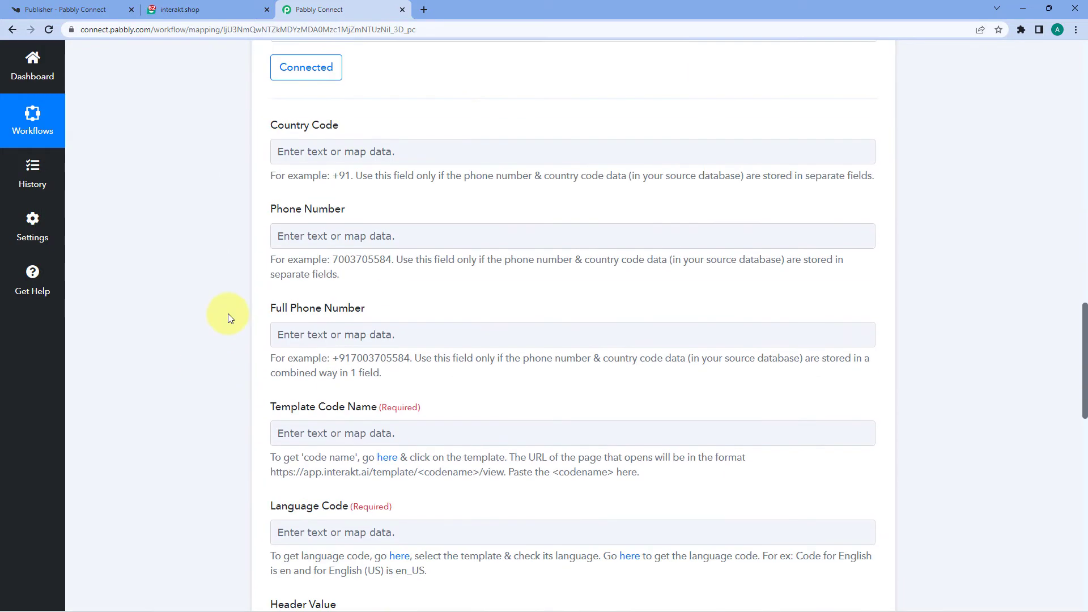
click(336, 158)
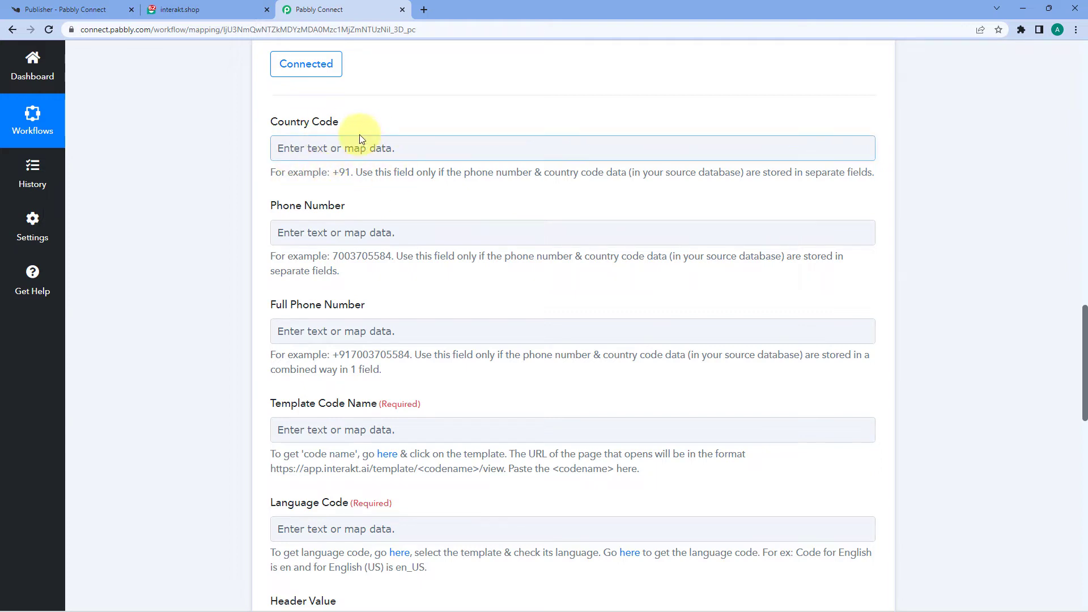
Step: Map the Knorish signup's Customfield1 (+91) into the Interakt Country Code field
click(321, 148)
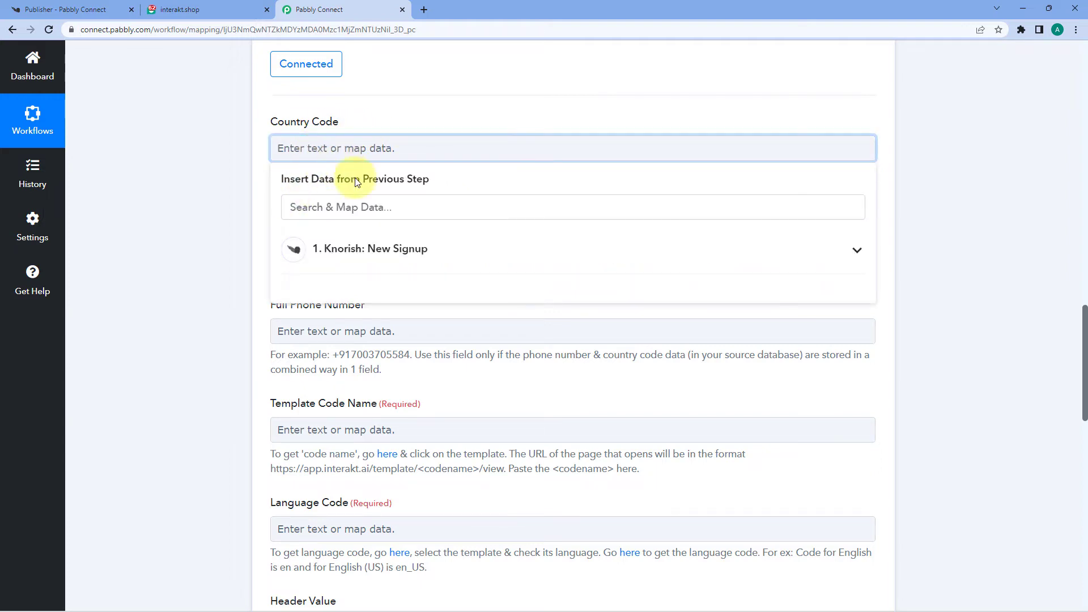
click(397, 262)
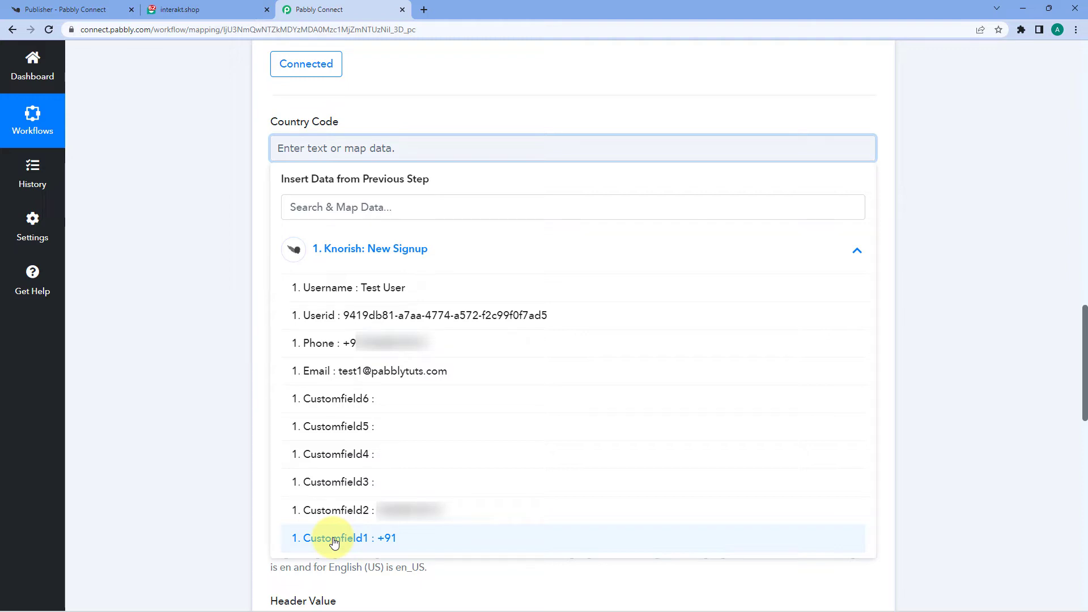
click(355, 539)
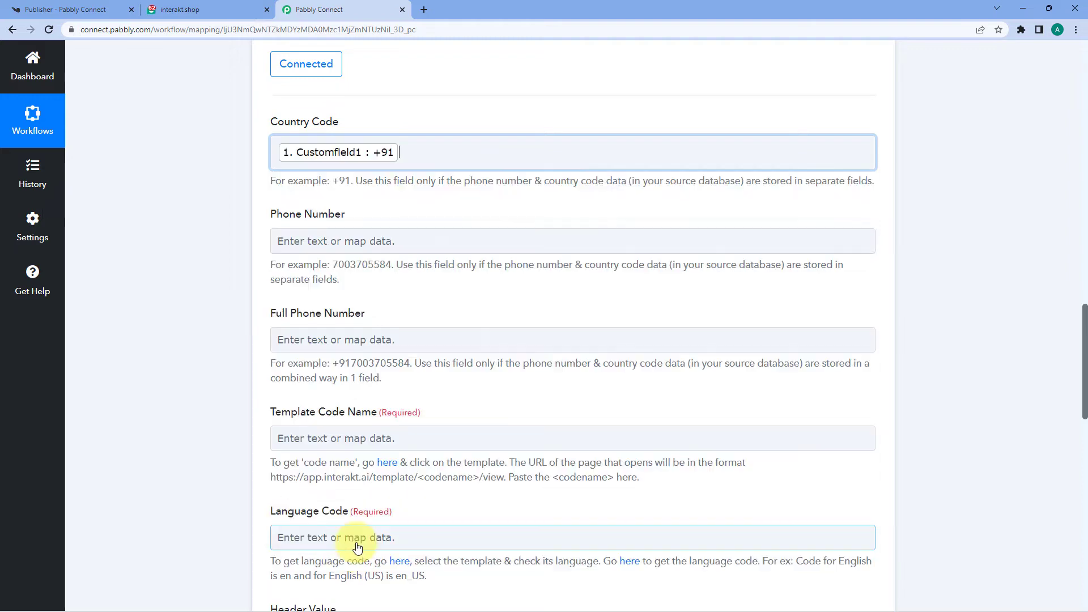
click(148, 344)
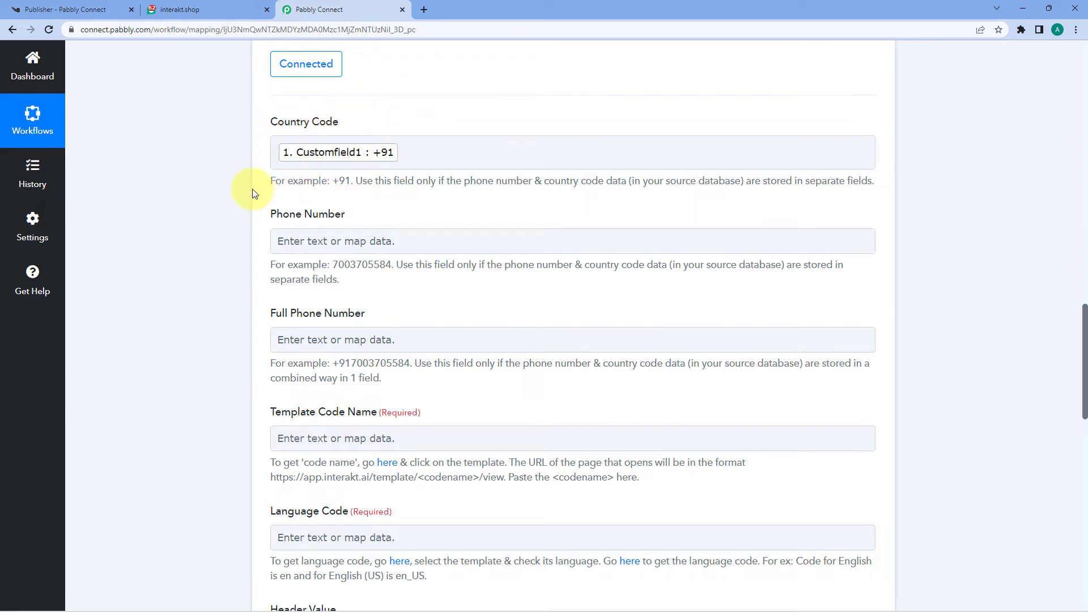
scroll(253, 189, down, 2)
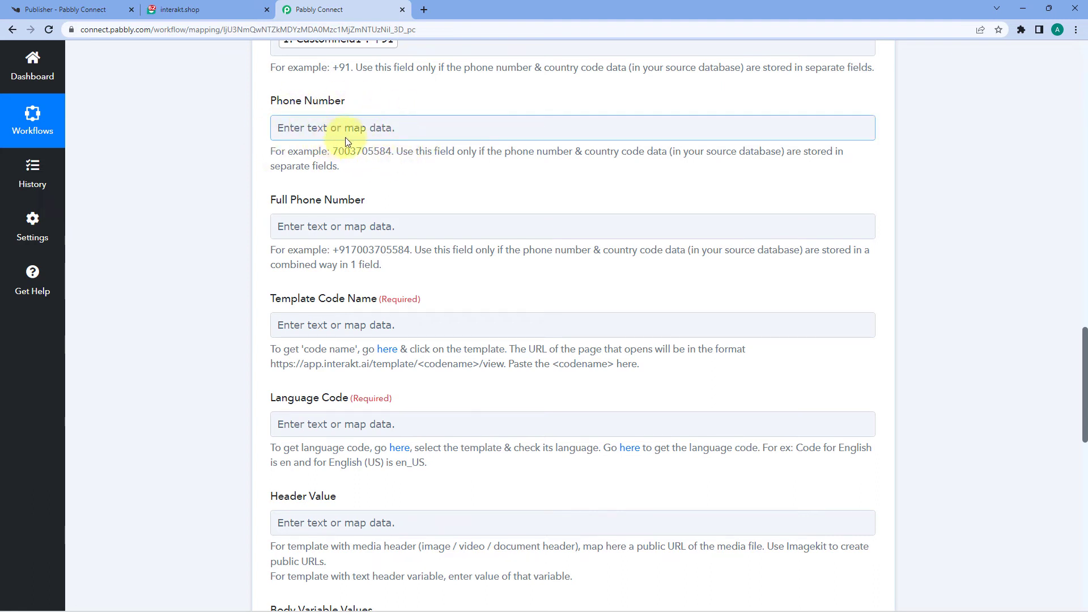
Step: Map the signup's Customfield2 into the Interakt Phone Number field
click(313, 126)
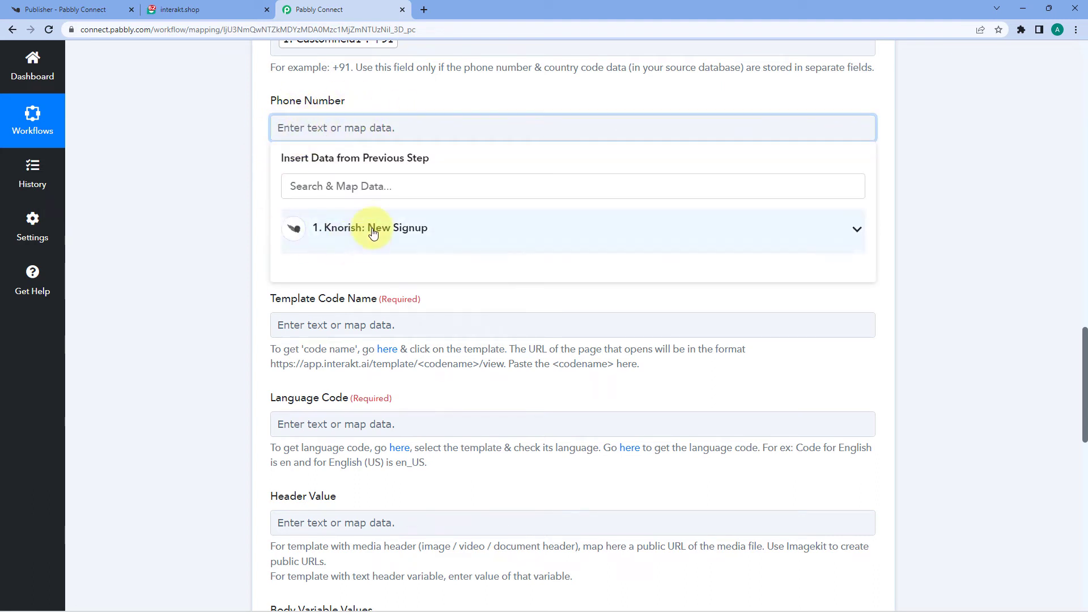
click(373, 229)
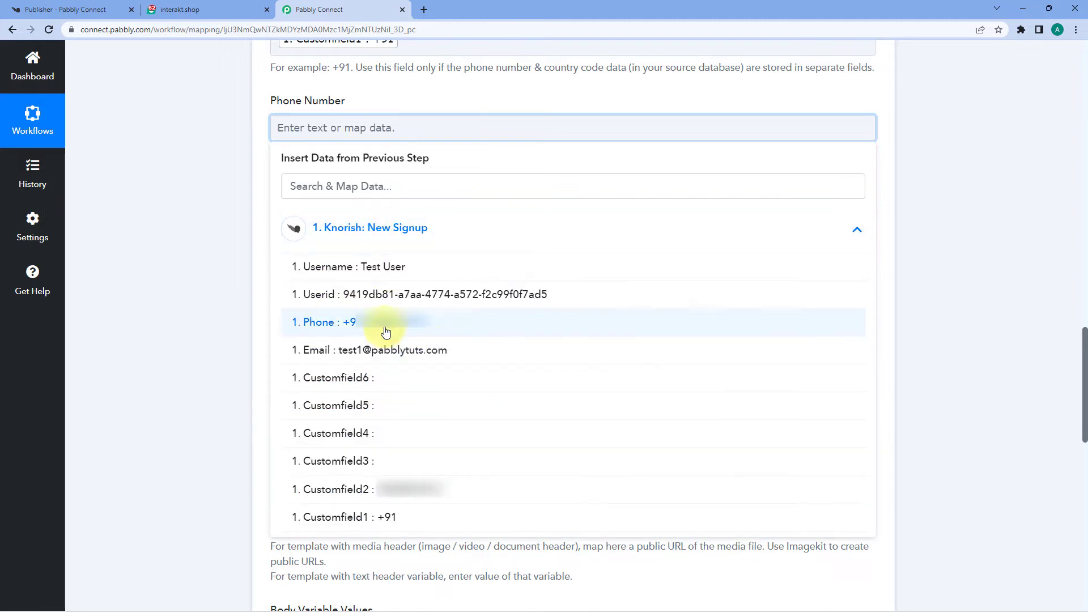
click(374, 495)
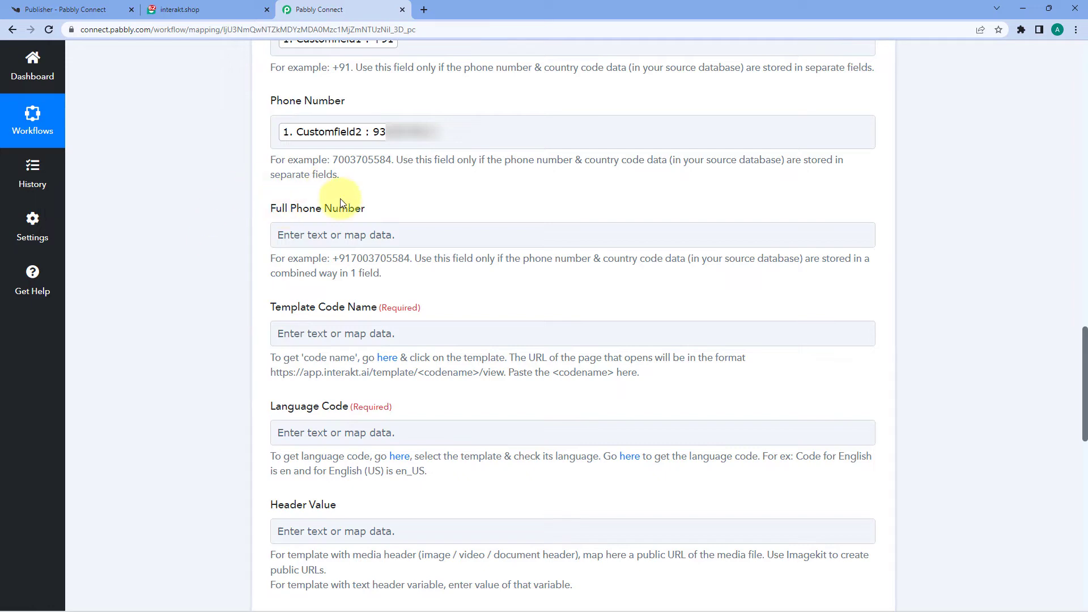
scroll(411, 204, up, 3)
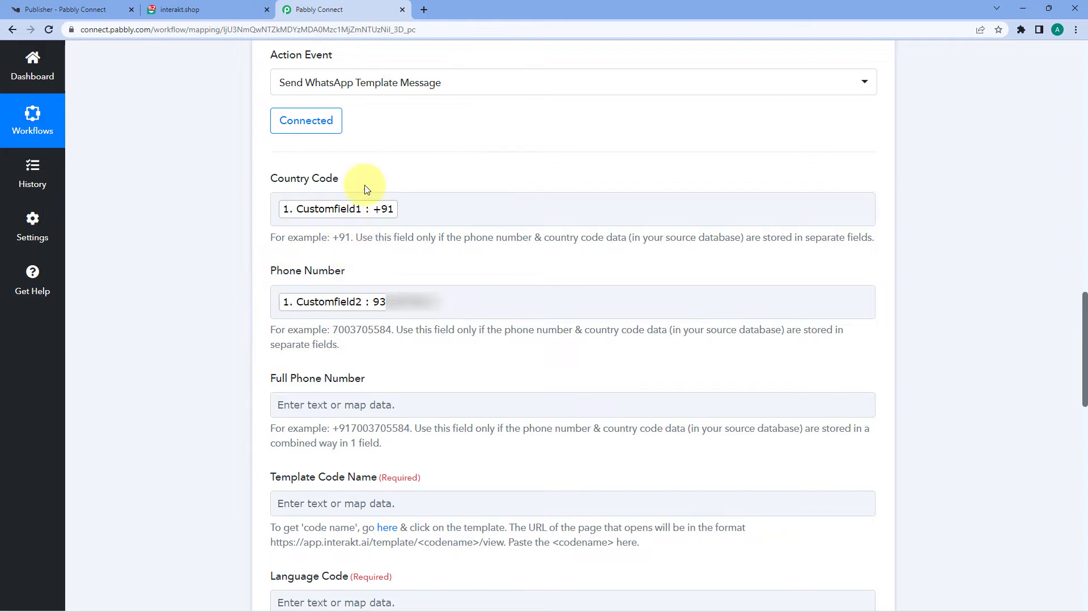
scroll(397, 255, down, 3)
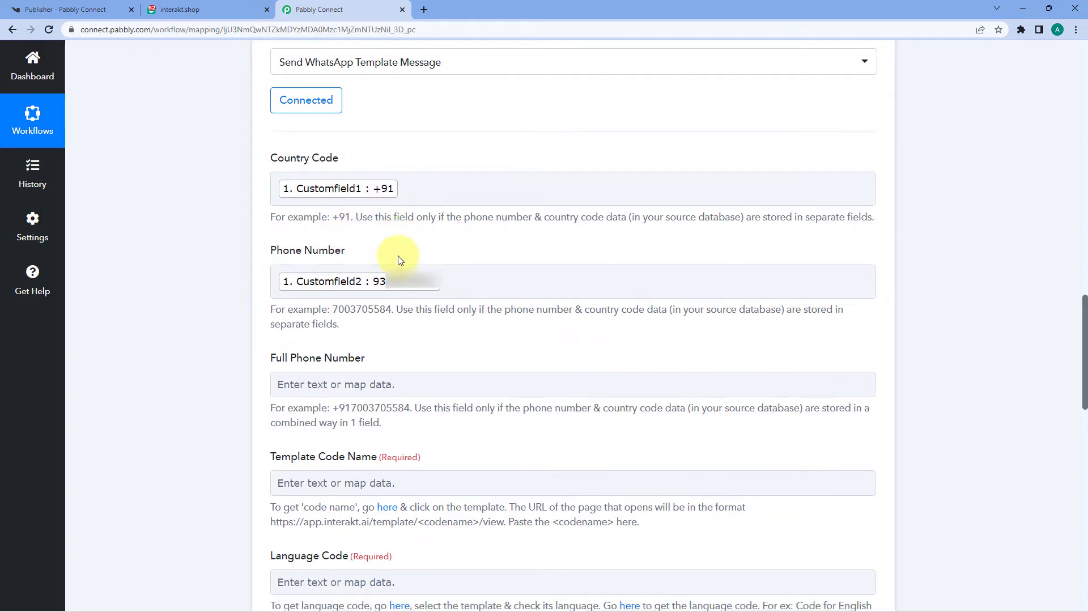
click(289, 235)
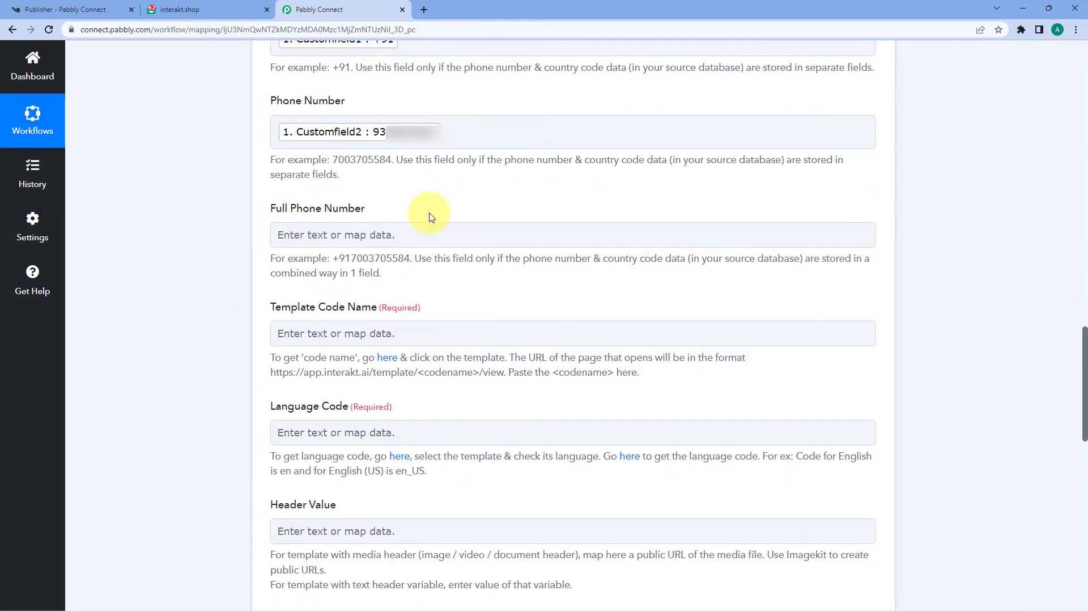
scroll(429, 214, up, 10)
scroll(520, 274, up, 3)
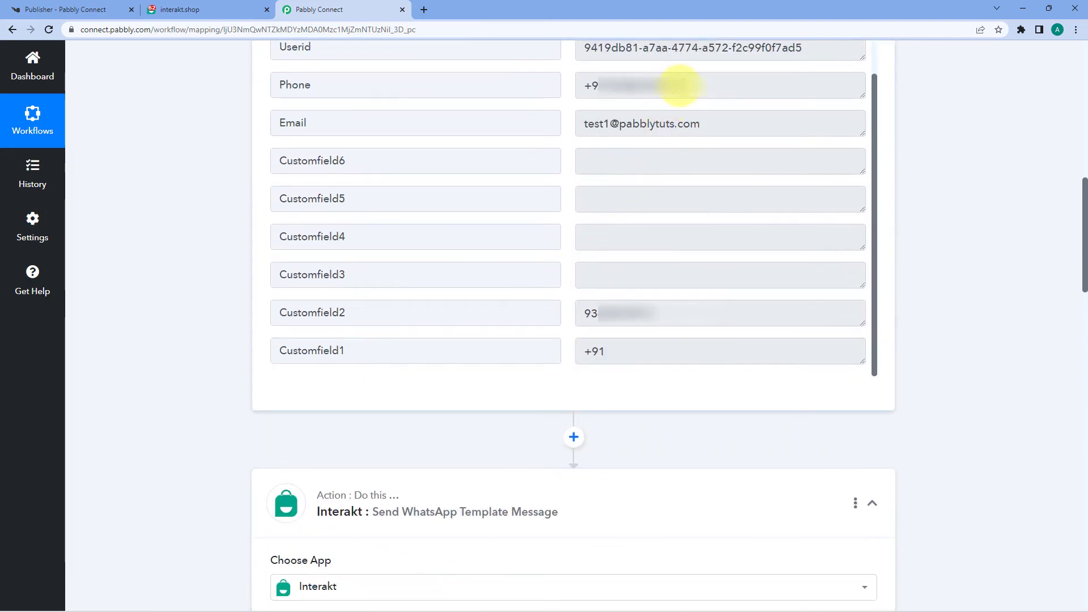
drag(675, 86, 561, 90)
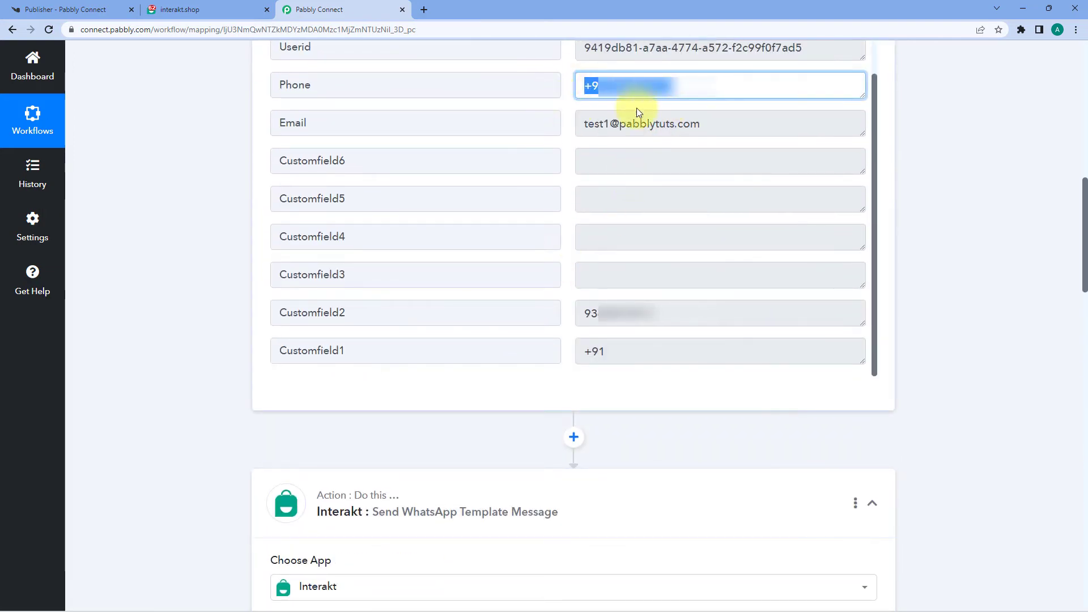
click(227, 207)
scroll(226, 210, down, 10)
scroll(232, 217, down, 1)
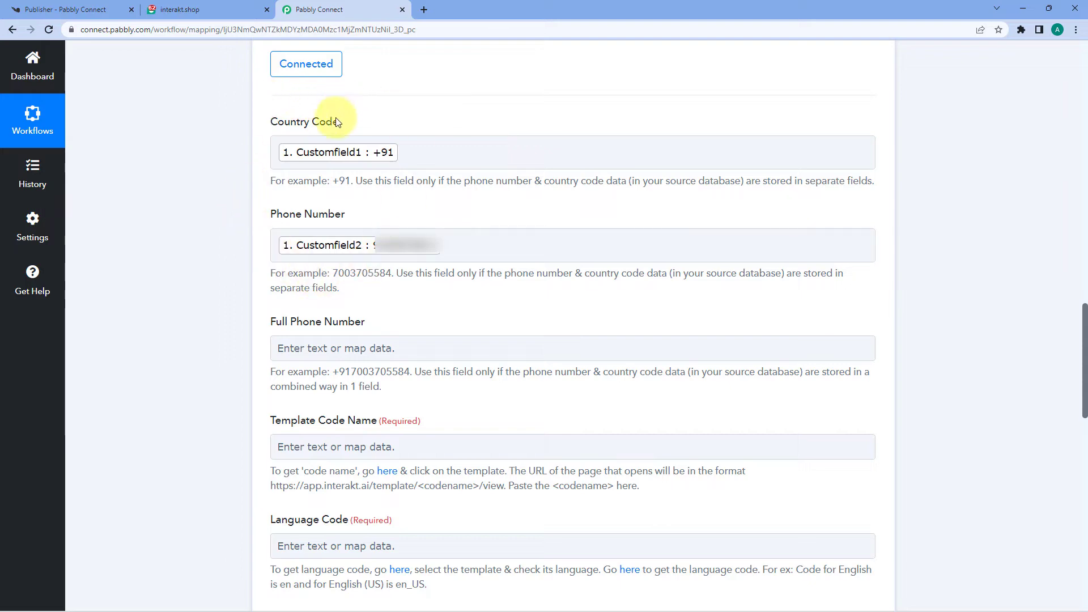
scroll(227, 212, down, 3)
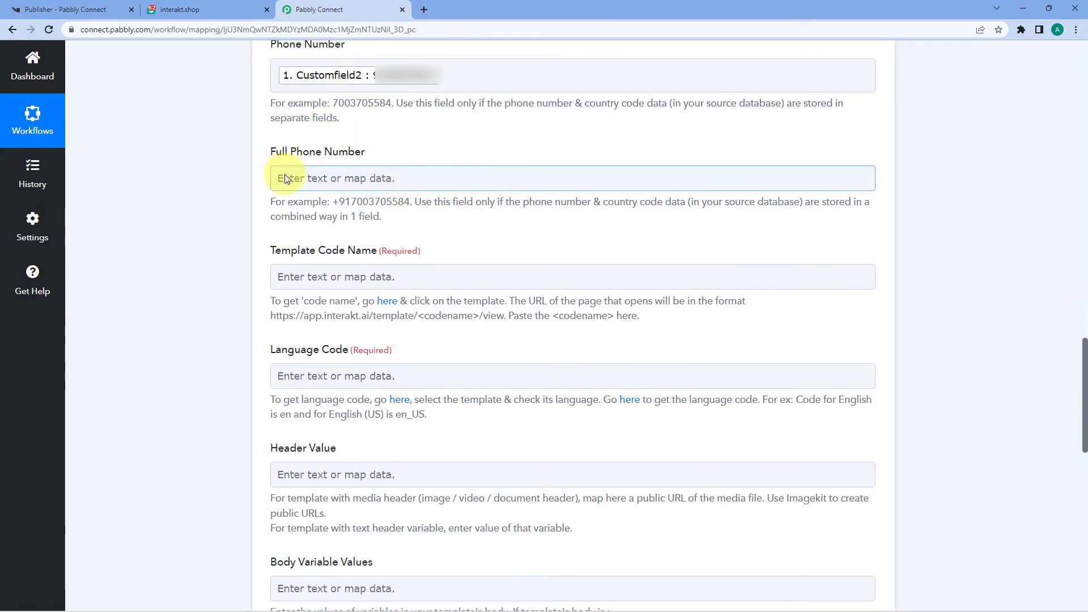
scroll(363, 162, up, 1)
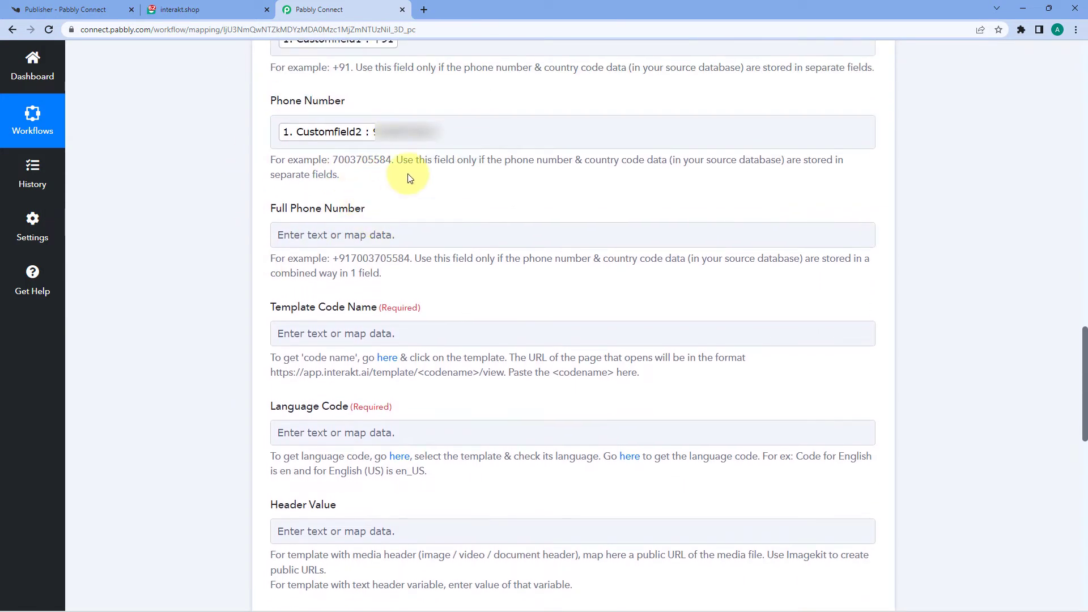
scroll(391, 170, up, 1)
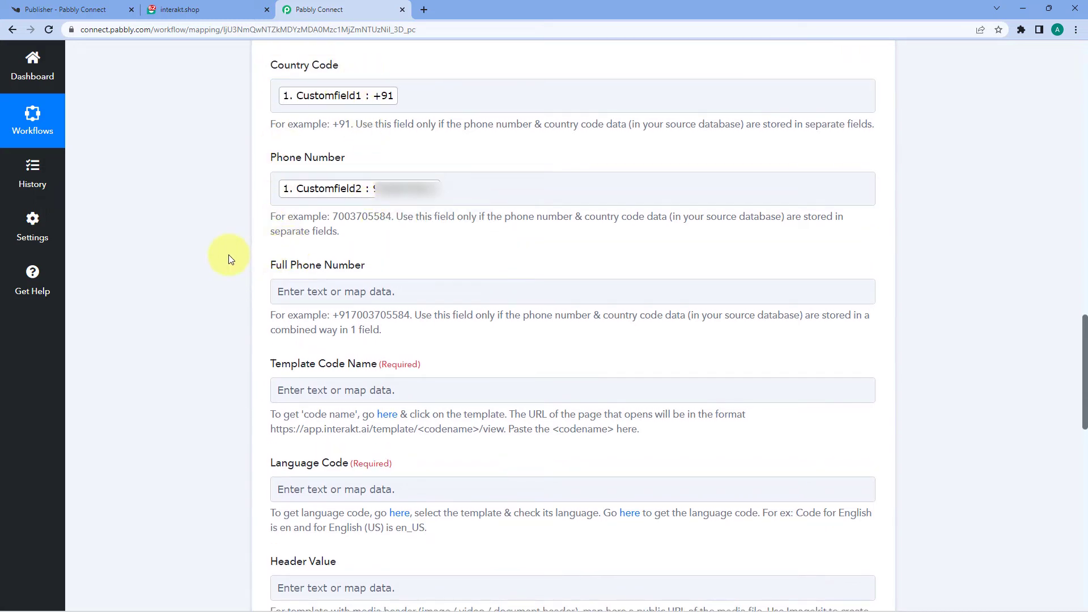
scroll(349, 110, down, 3)
scroll(343, 119, up, 3)
click(318, 91)
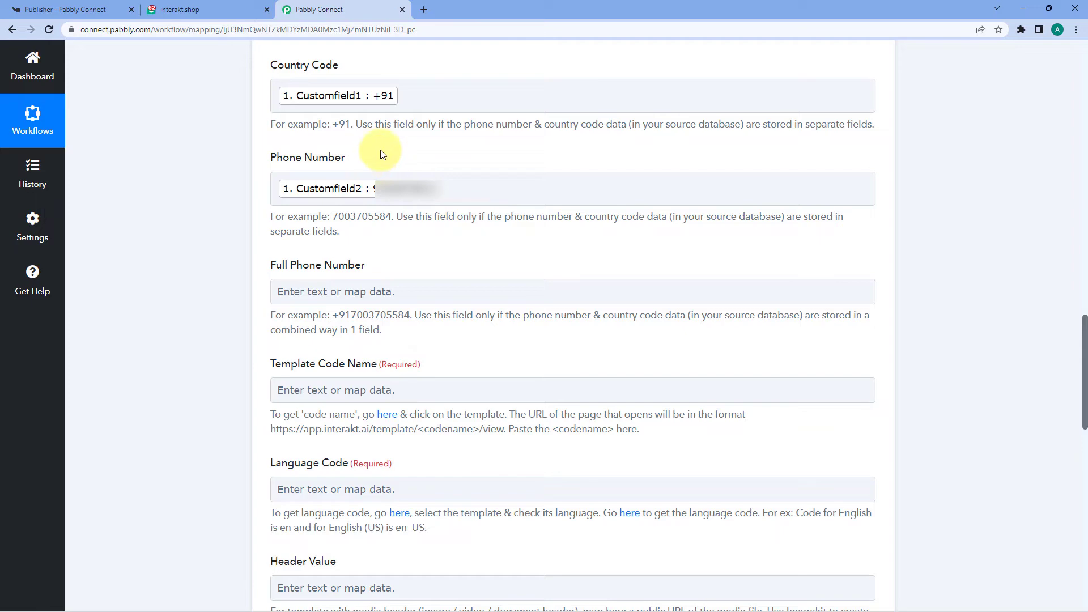
scroll(238, 227, down, 2)
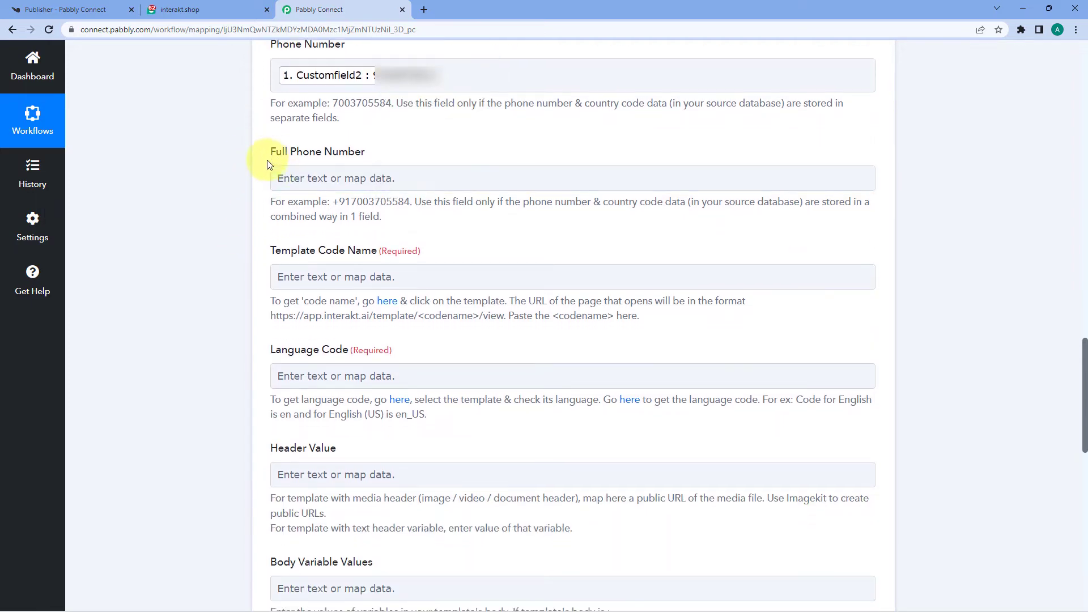
scroll(396, 154, down, 3)
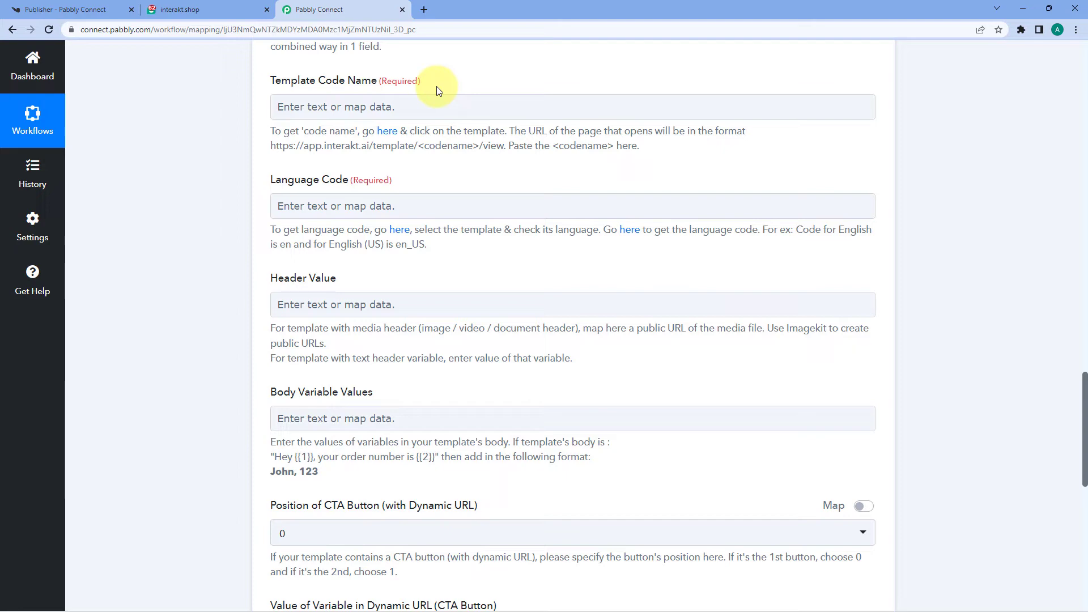
Step: Open the sign_up template from Interakt's WhatsApp Templates list, discarding a stray new-template form
click(180, 10)
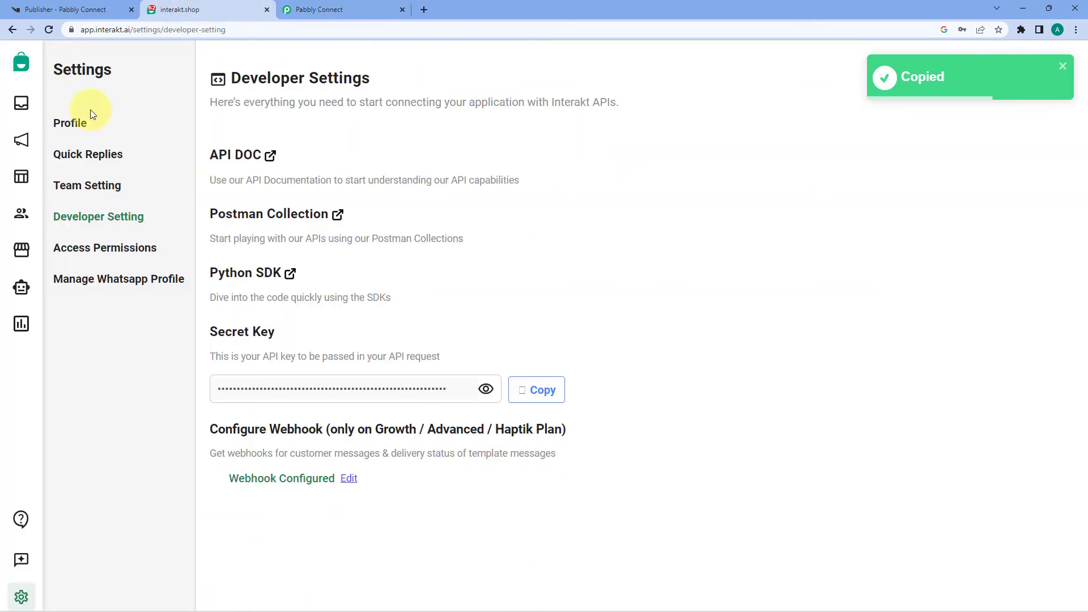
click(22, 183)
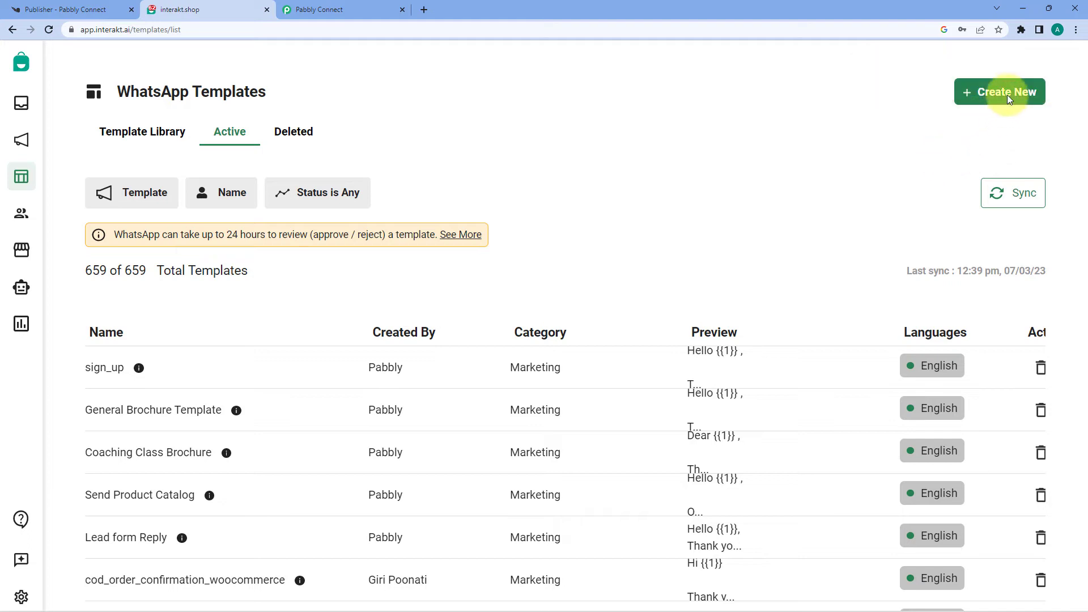
click(983, 103)
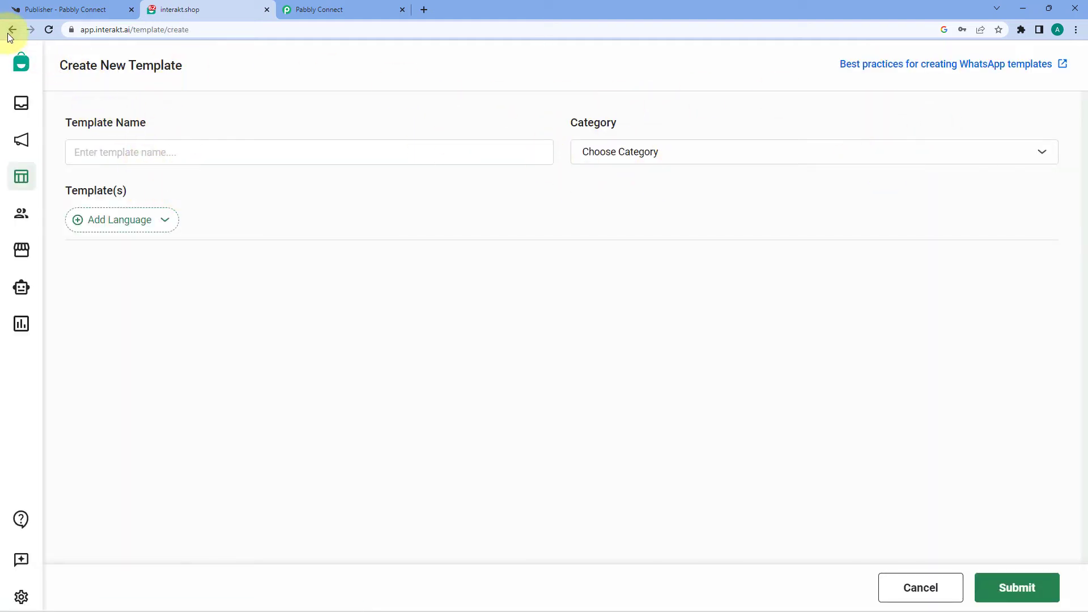
click(920, 585)
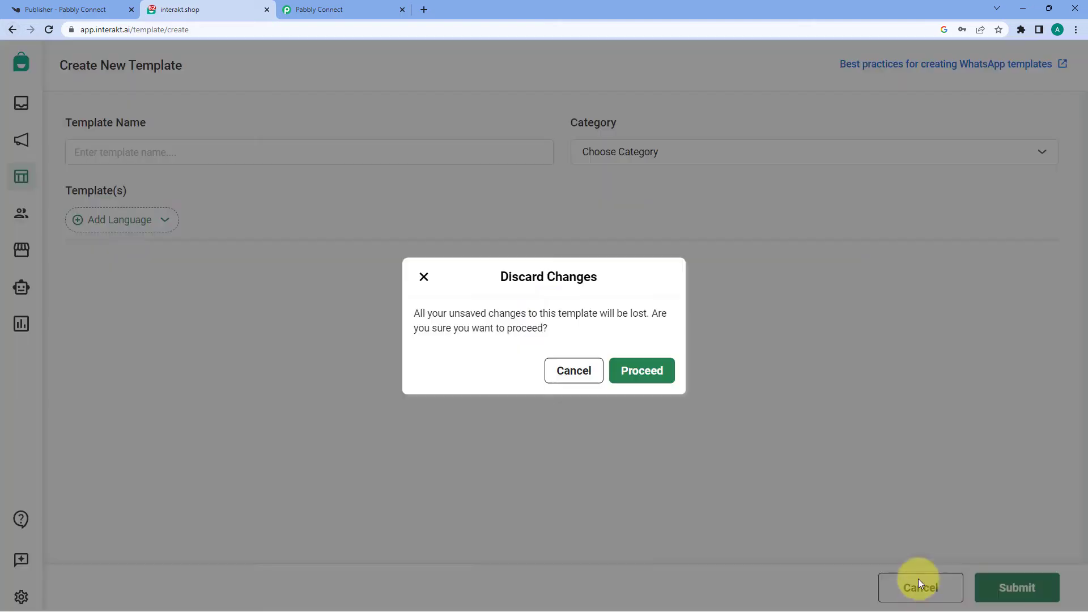
click(647, 372)
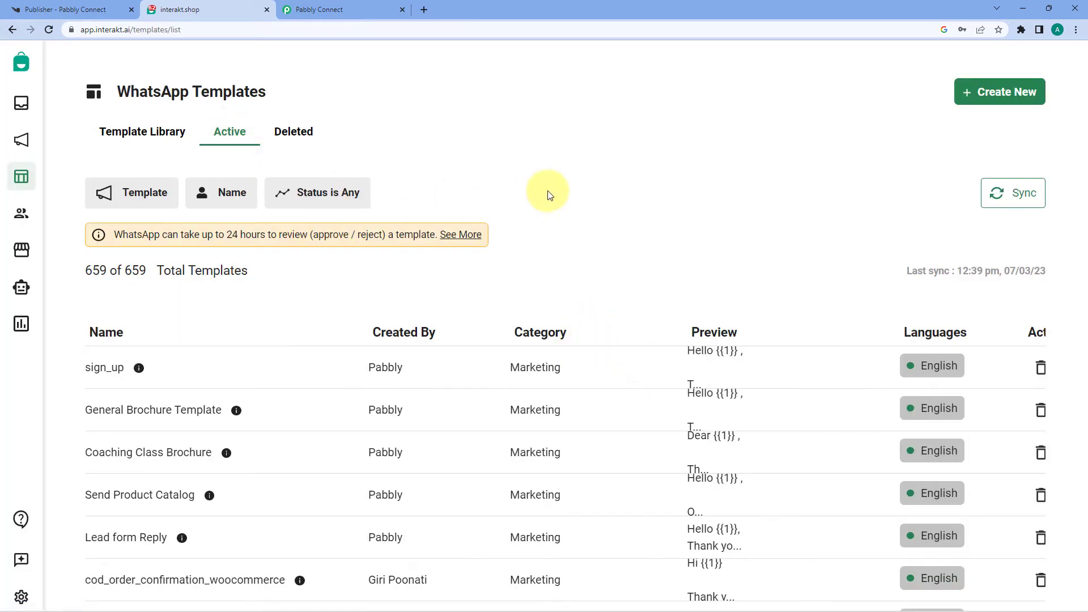
scroll(141, 255, down, 2)
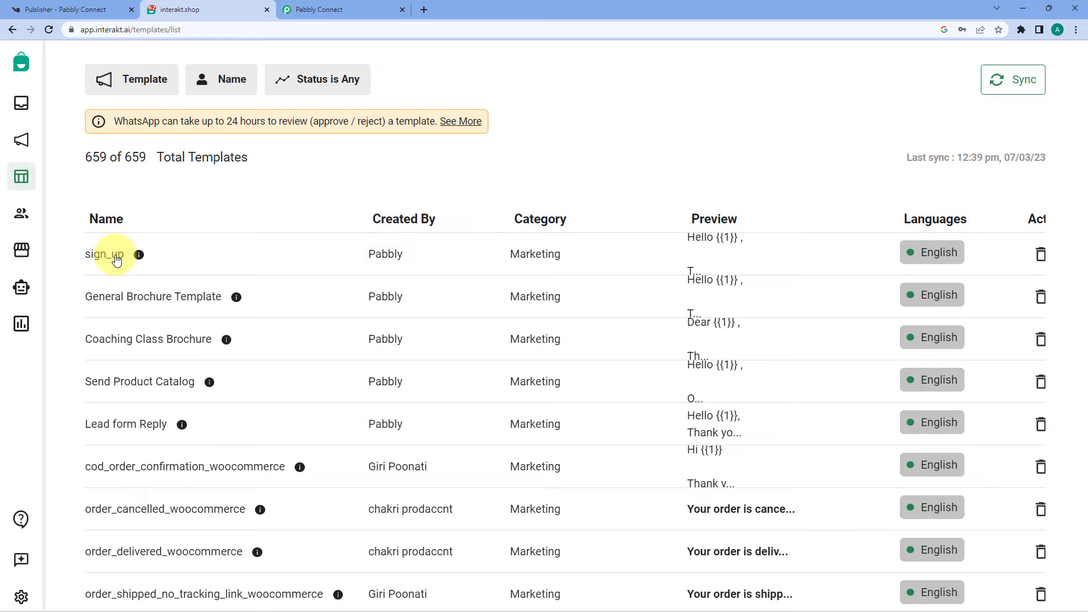
click(117, 261)
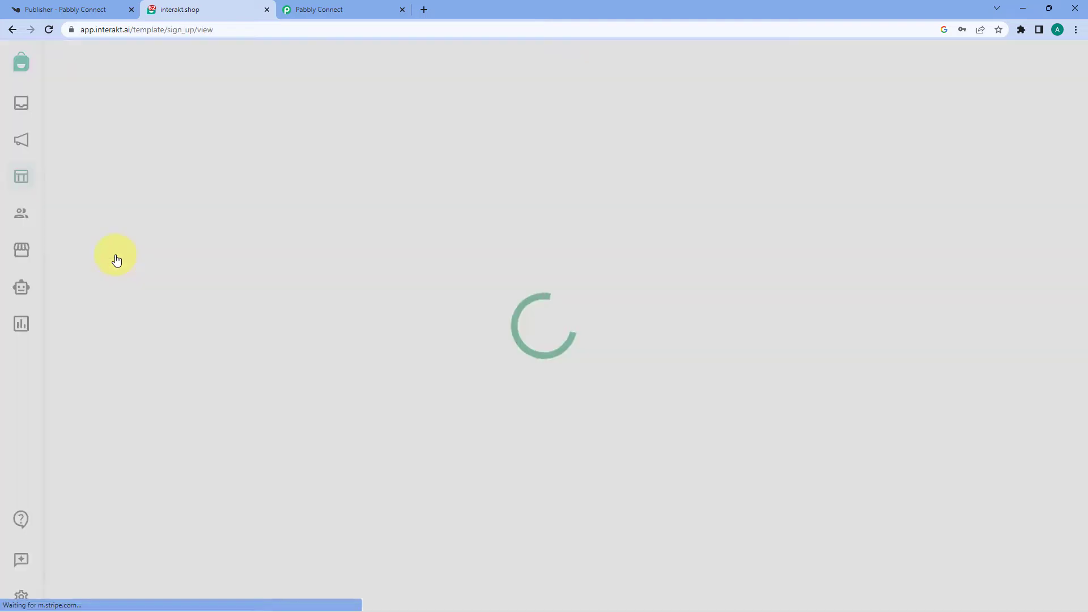
Step: Review the sign_up template's message body and name on its Interakt page
scroll(359, 278, down, 2)
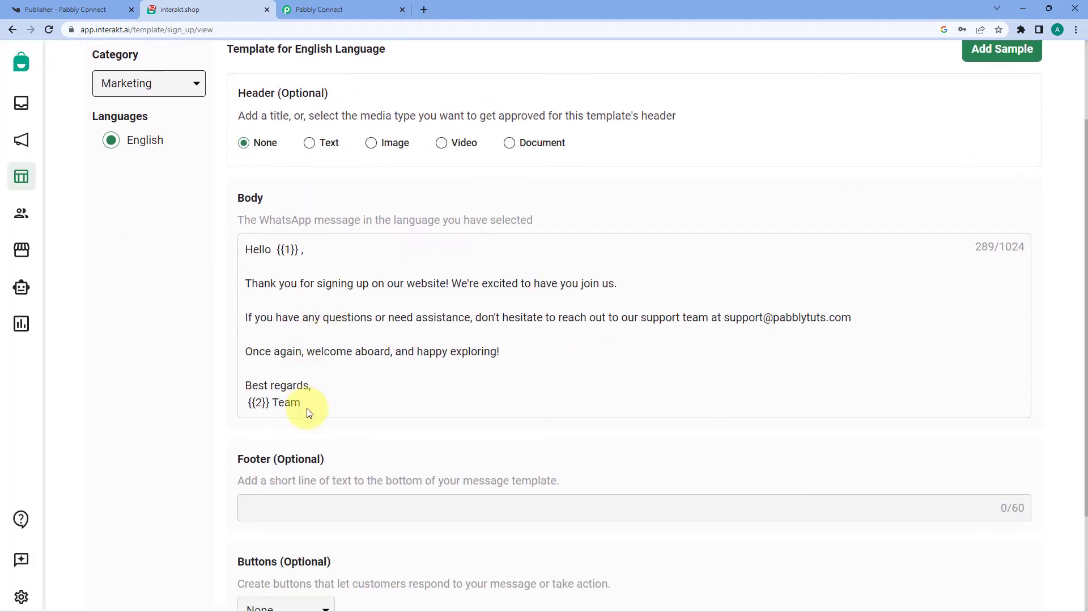
drag(307, 408, 246, 236)
click(338, 189)
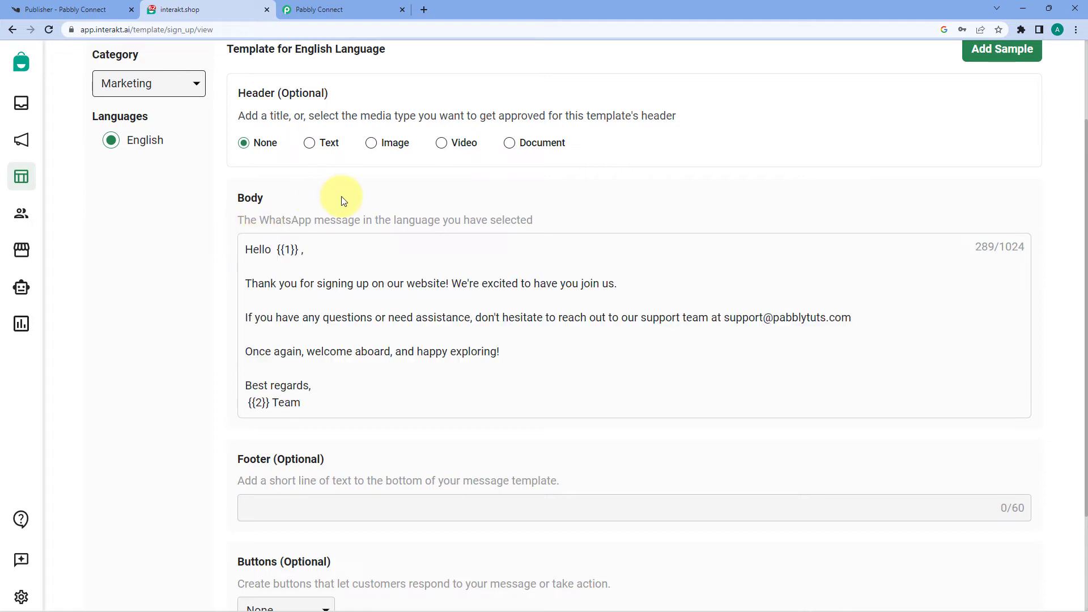
scroll(348, 207, up, 2)
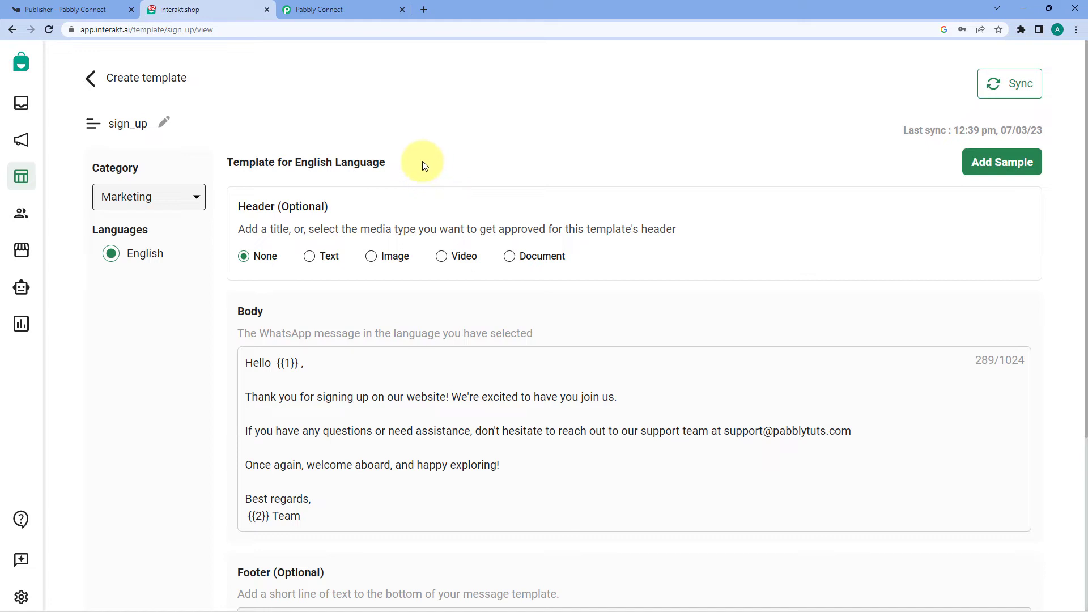
drag(146, 125, 116, 128)
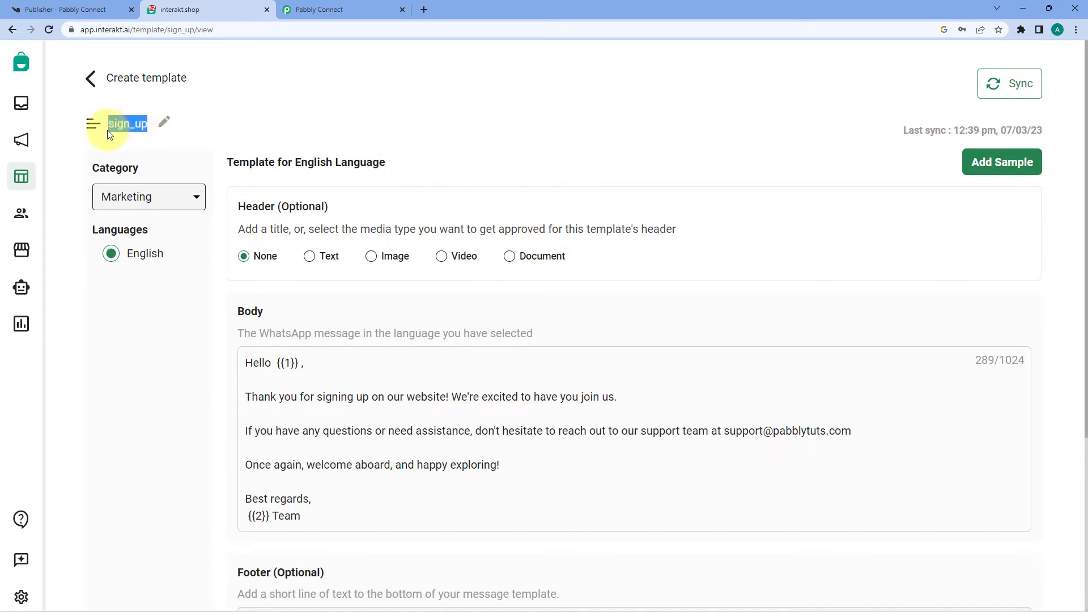
click(290, 130)
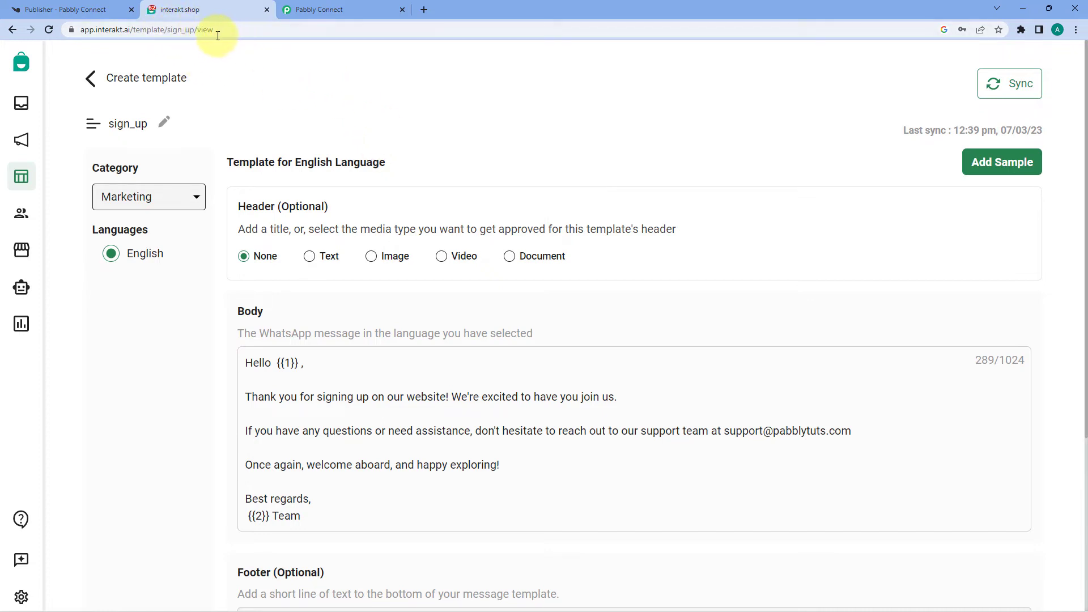
Step: Copy the code name sign_up from the page address and return to Pabbly Connect
double_click(199, 31)
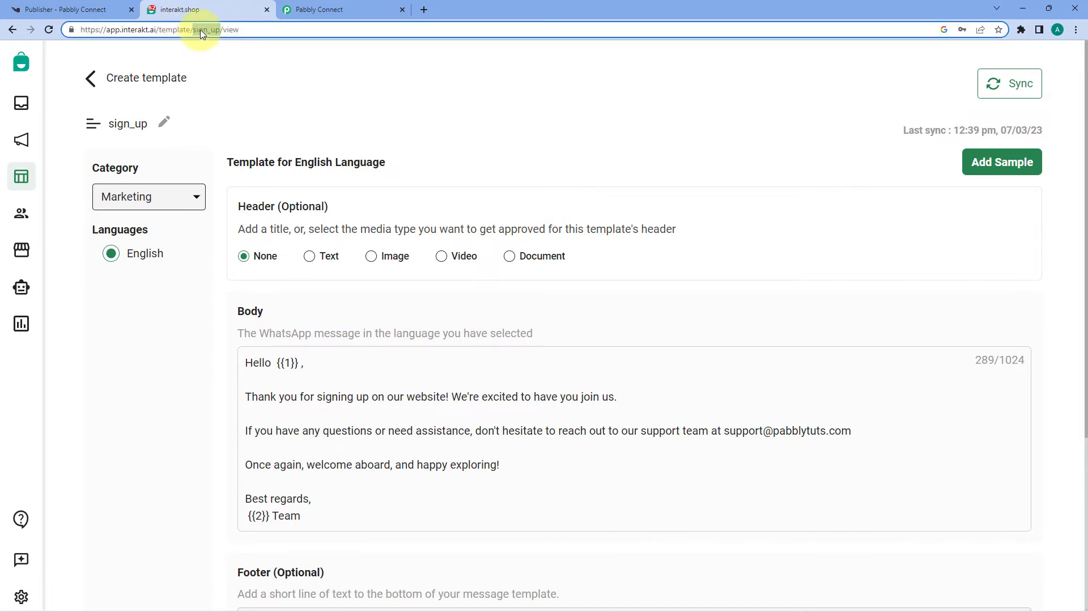
right_click(200, 29)
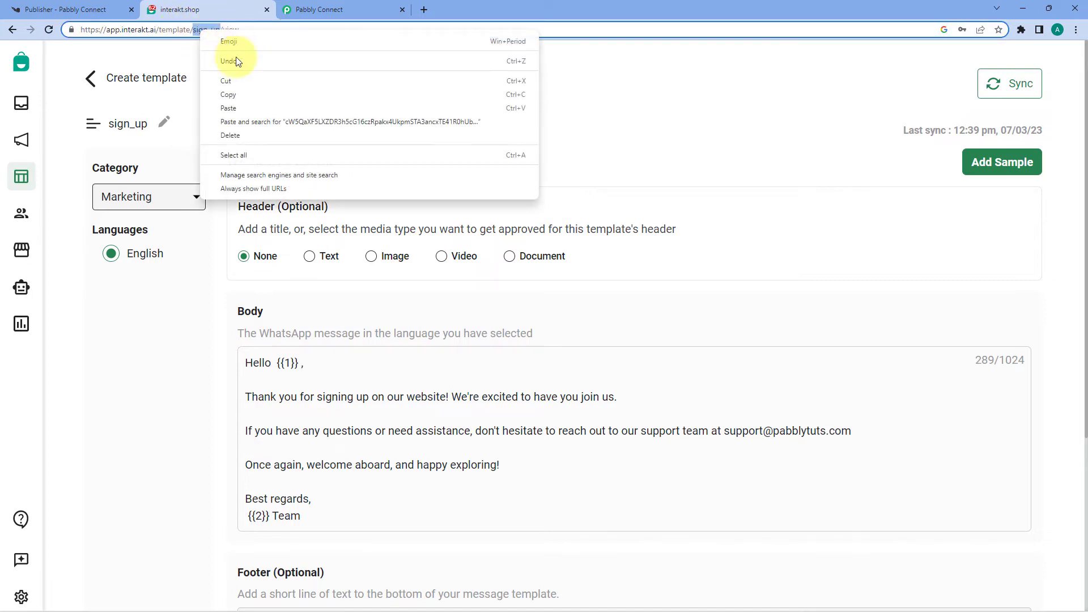
click(234, 95)
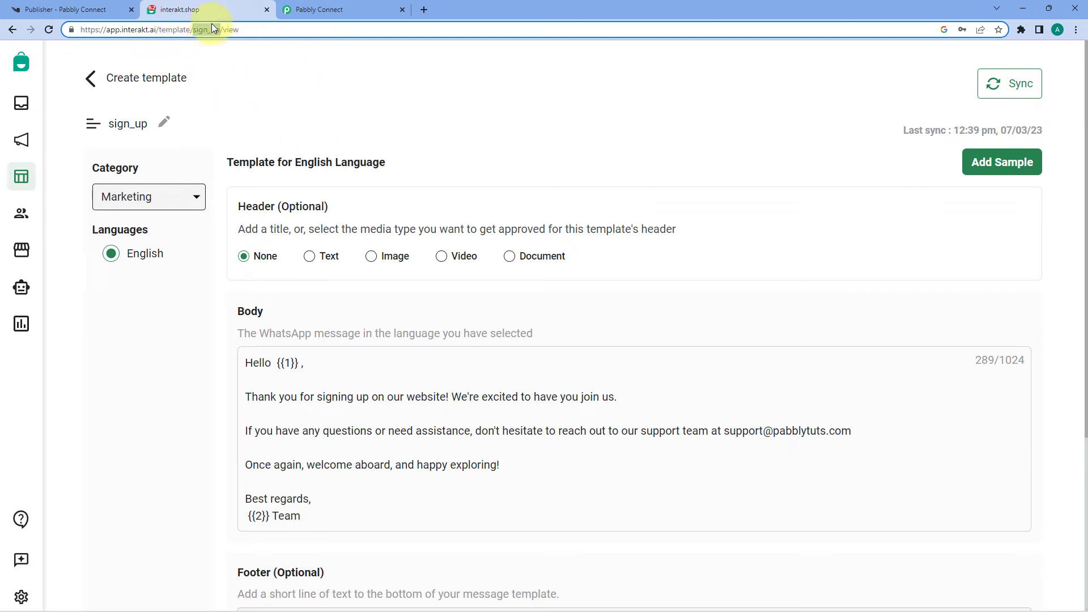
click(352, 4)
Step: Paste sign_up into the Interakt action's Template Code Name field
click(307, 105)
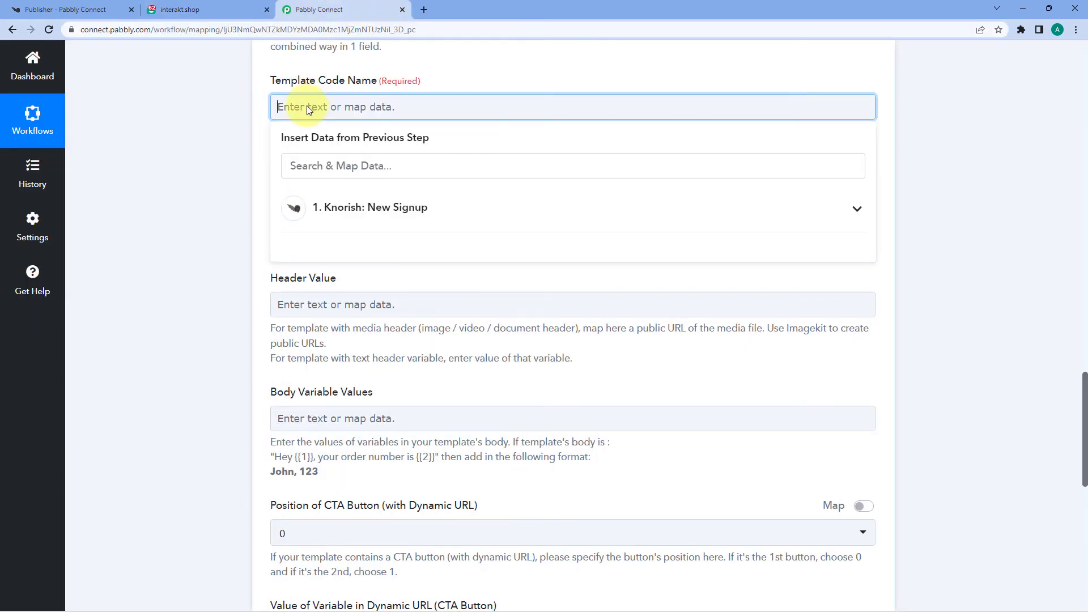
right_click(307, 105)
click(338, 192)
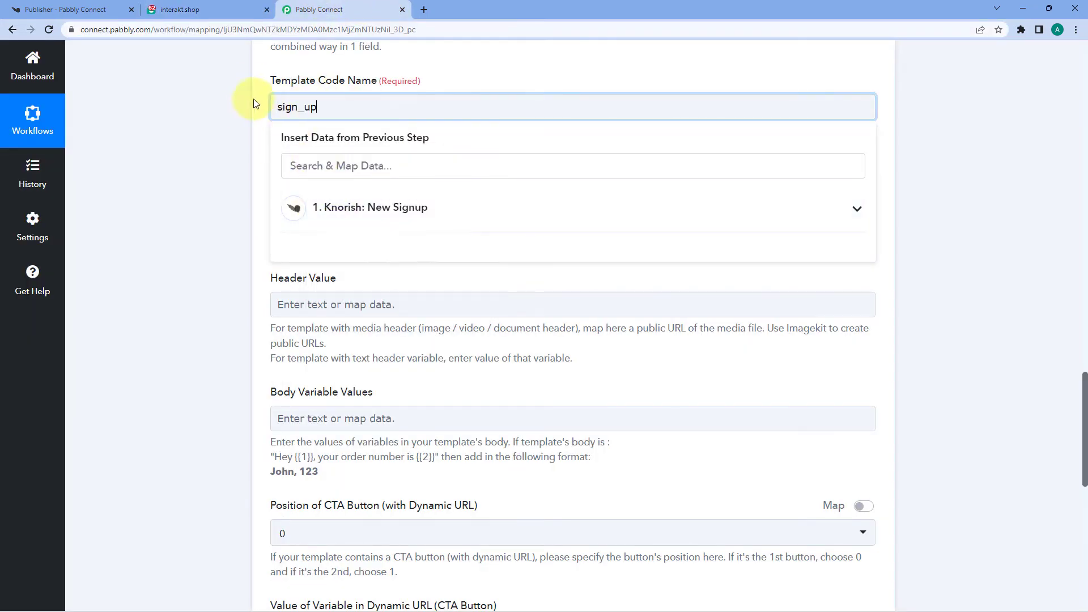
click(254, 104)
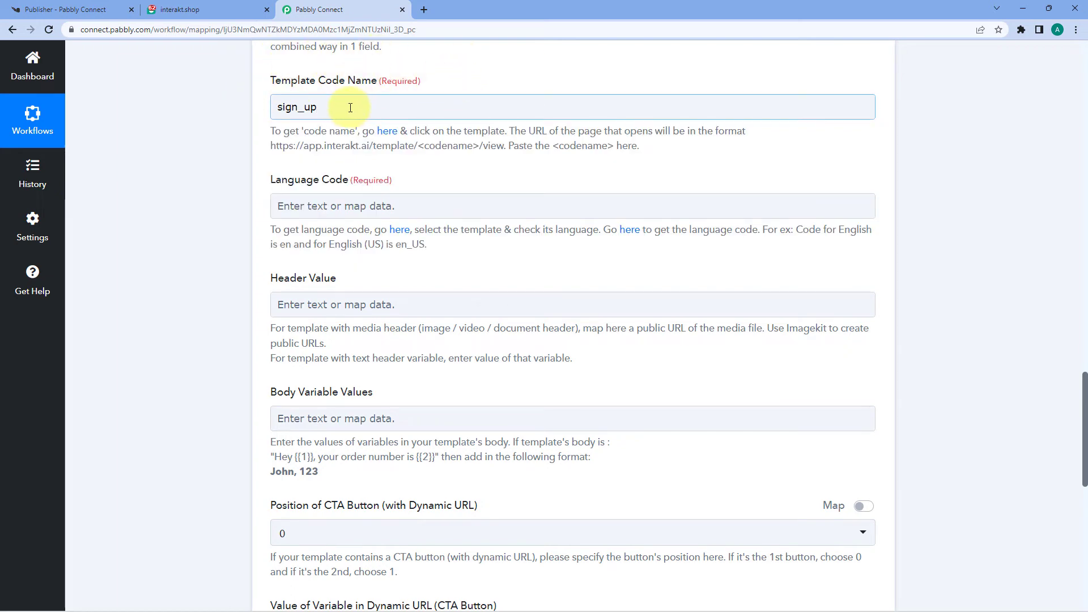
drag(319, 107, 263, 118)
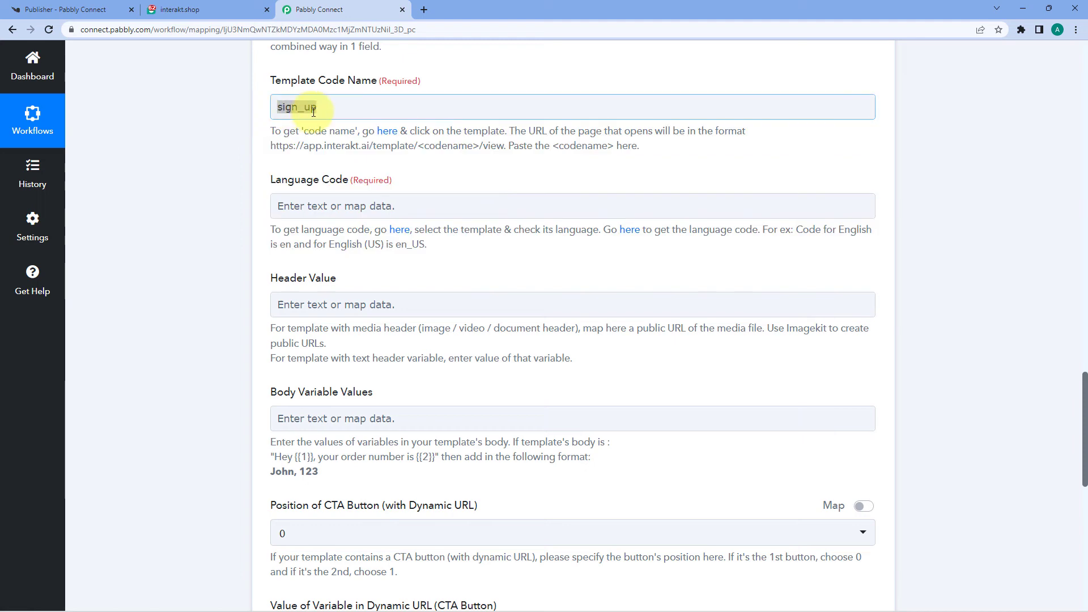
click(312, 107)
click(240, 113)
scroll(239, 112, down, 1)
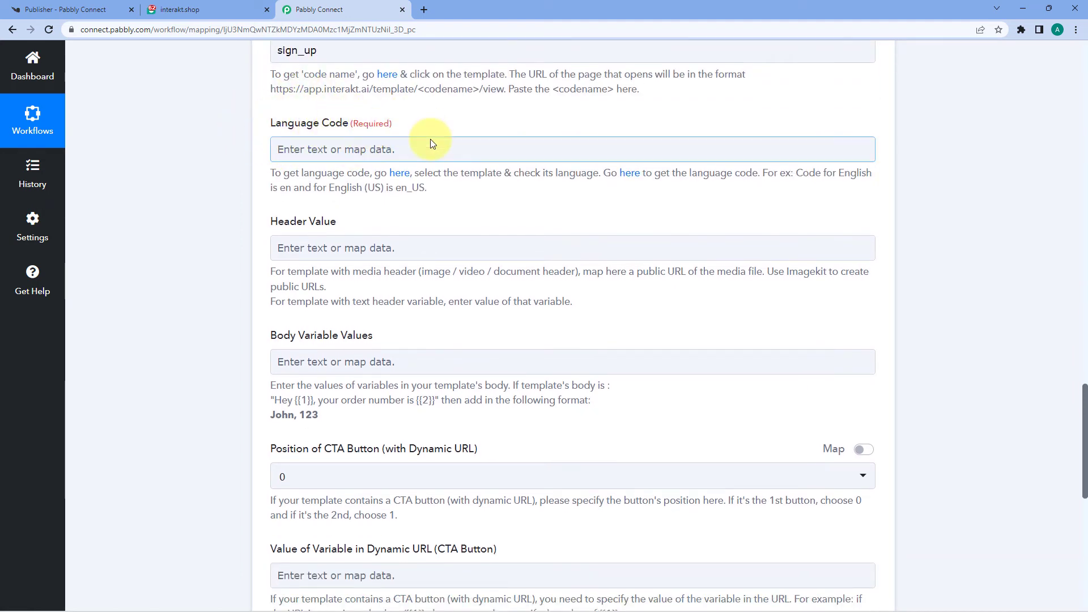
Step: Check the template's English language in Interakt and enter en as the Language Code
click(201, 10)
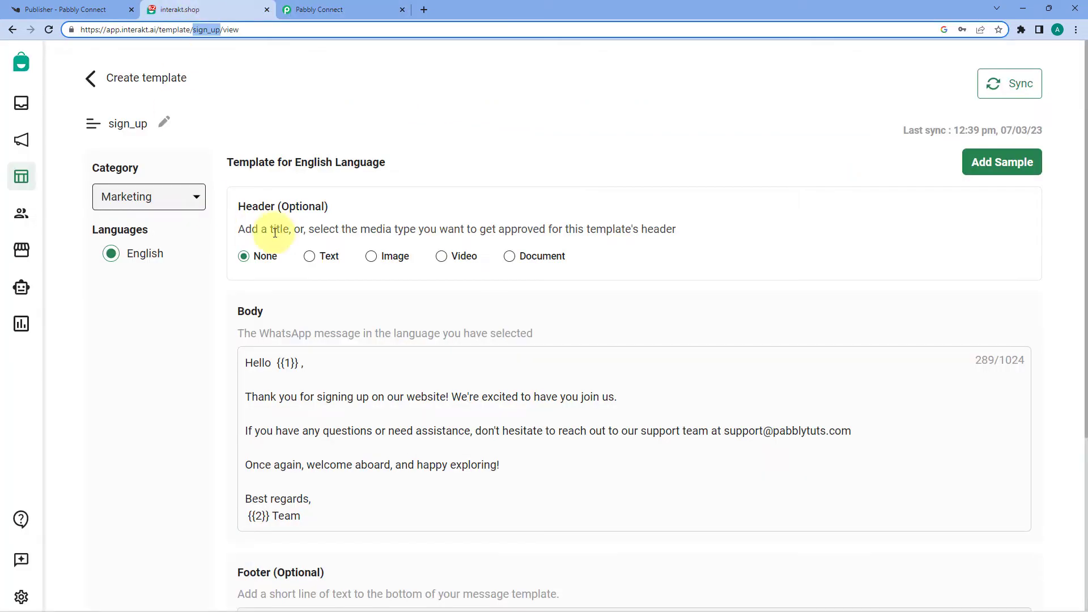
drag(170, 252, 123, 253)
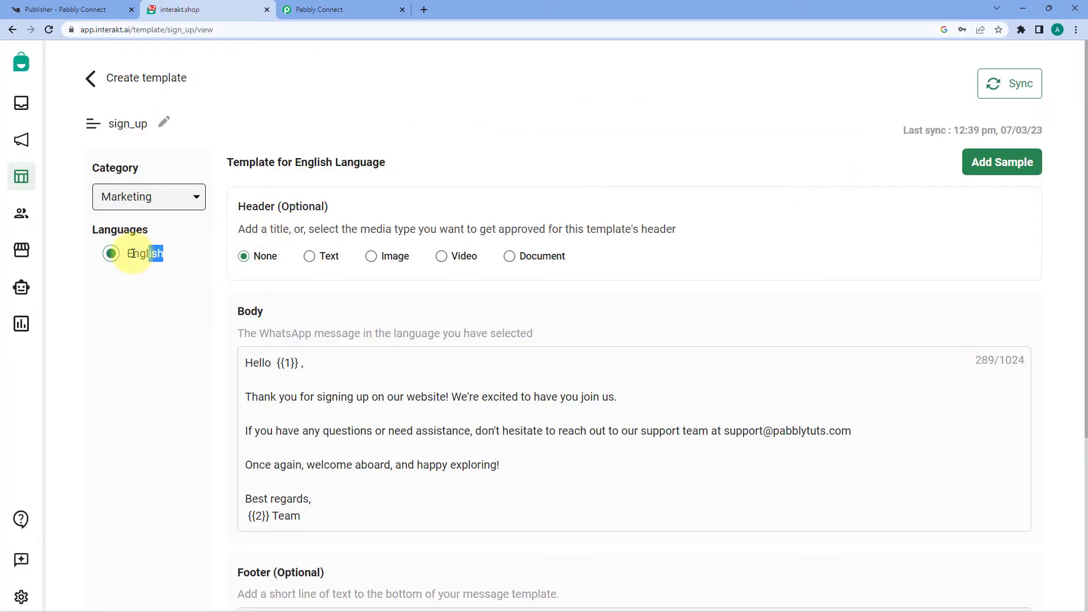
click(186, 253)
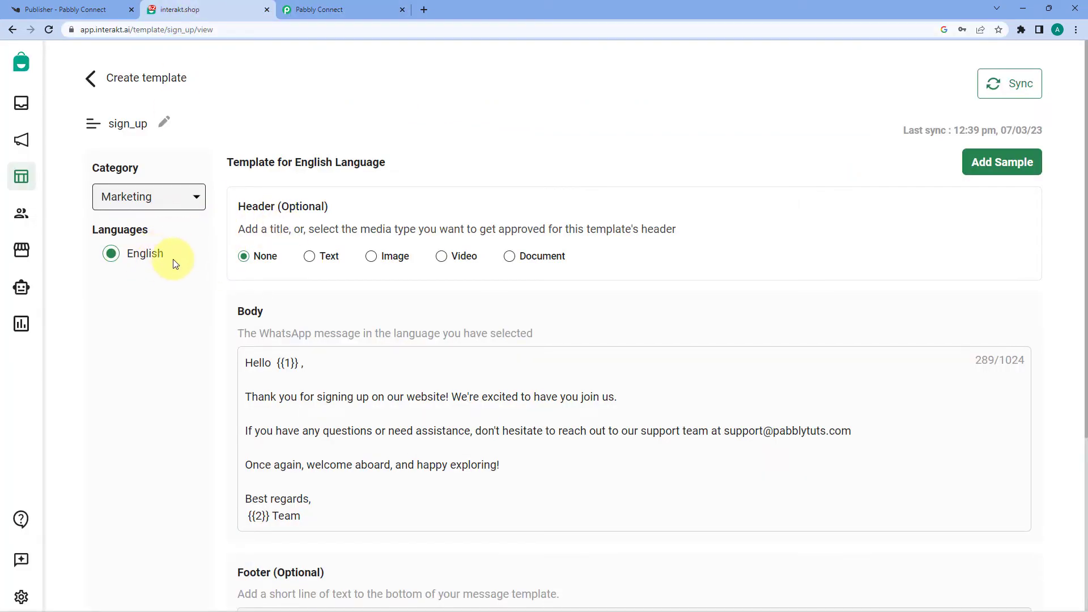
click(331, 4)
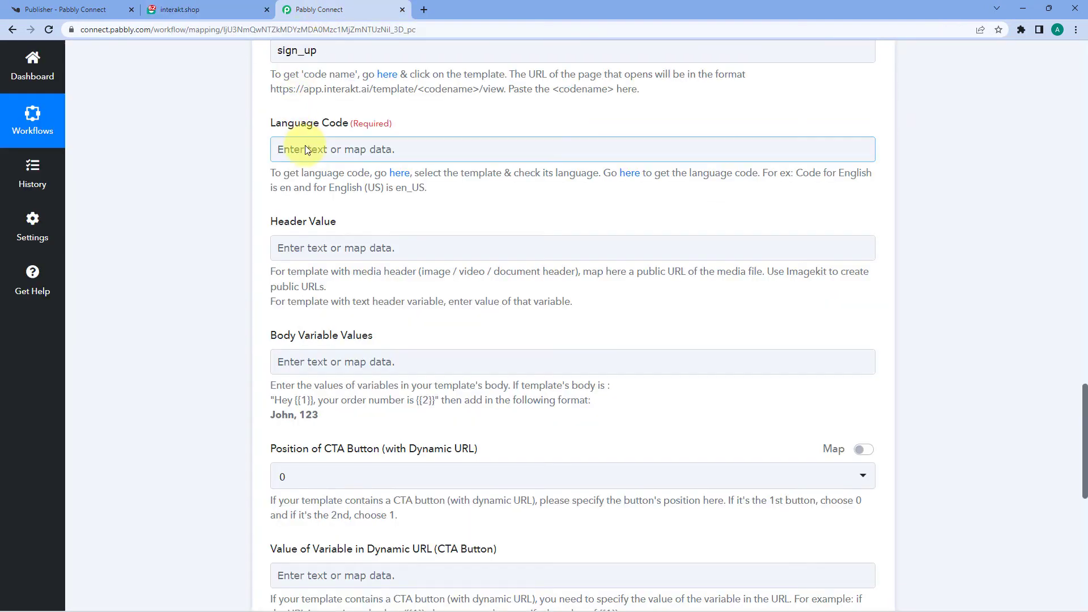
click(305, 149)
text(en)
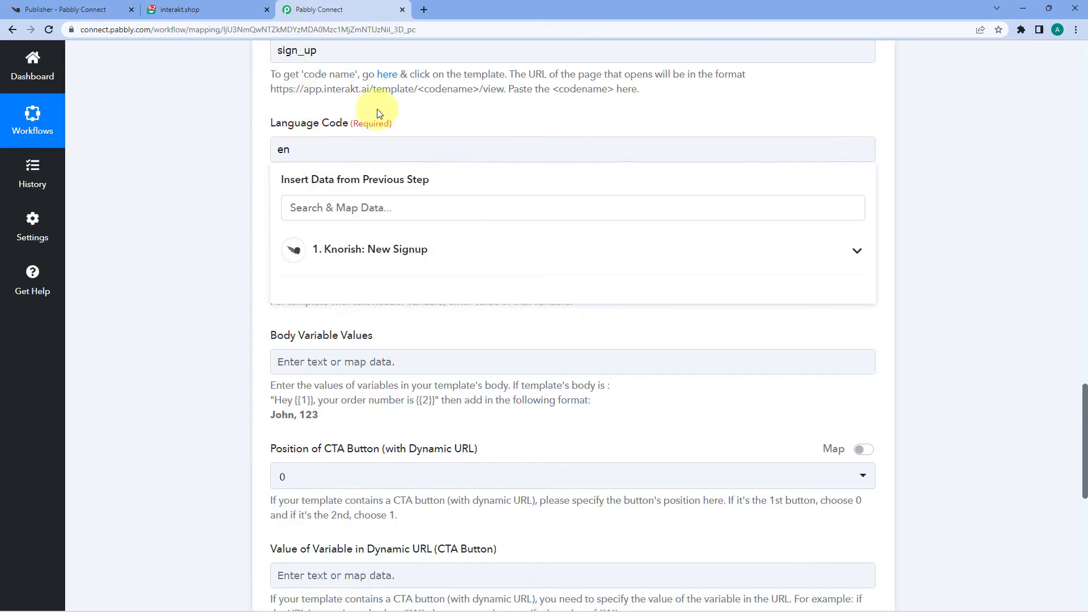
click(376, 117)
scroll(268, 158, down, 1)
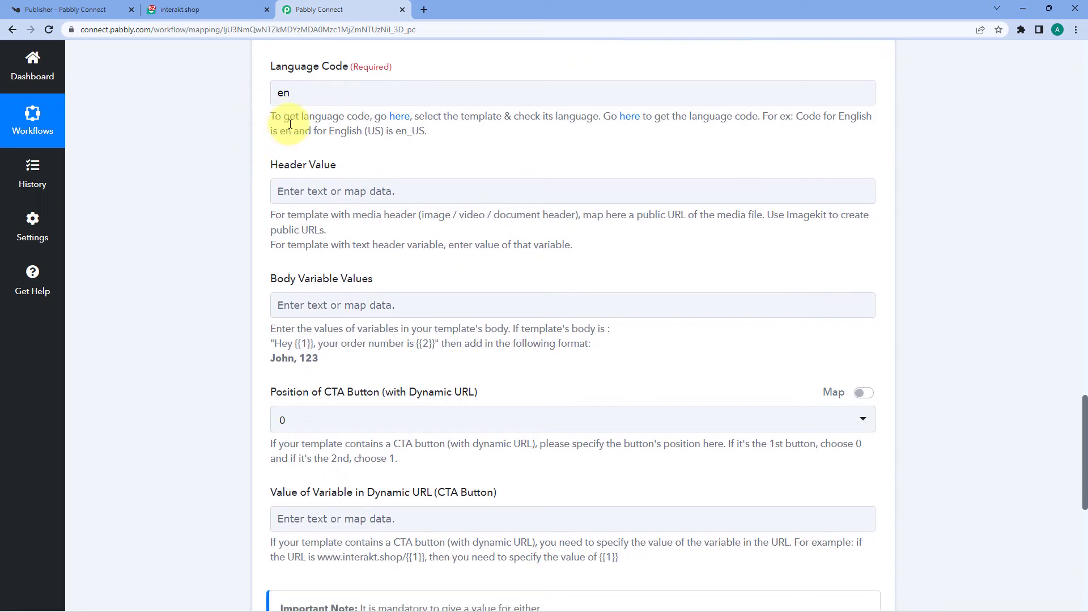
scroll(277, 148, down, 1)
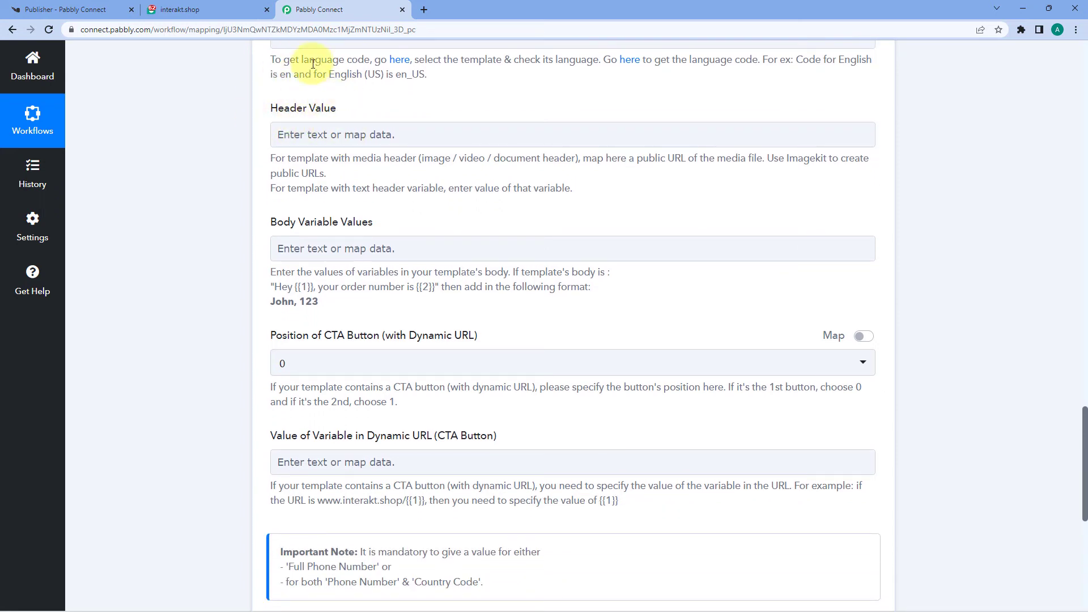
click(229, 6)
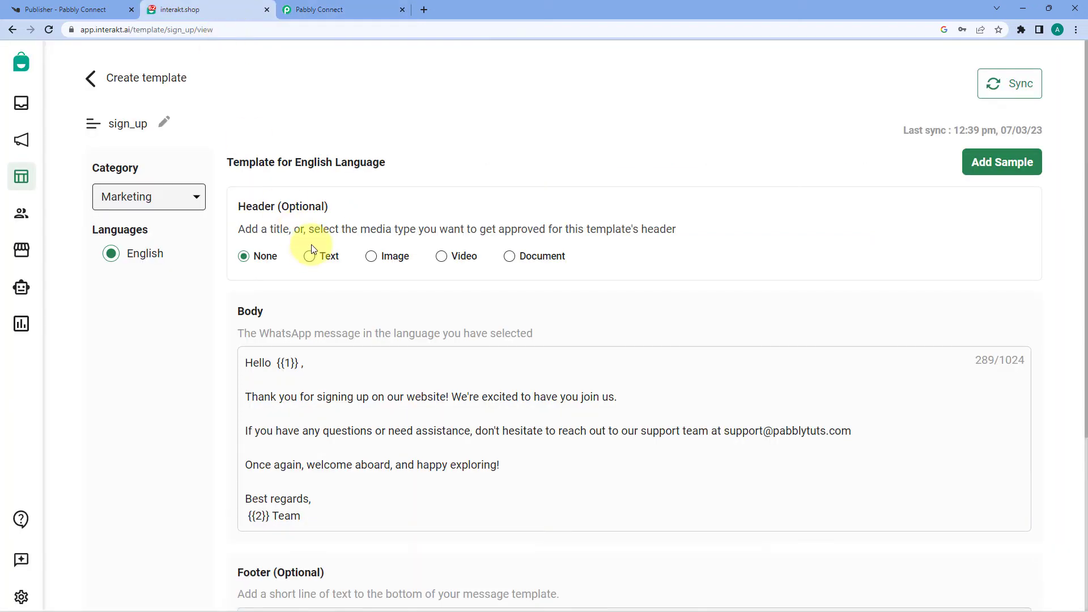
scroll(340, 220, down, 1)
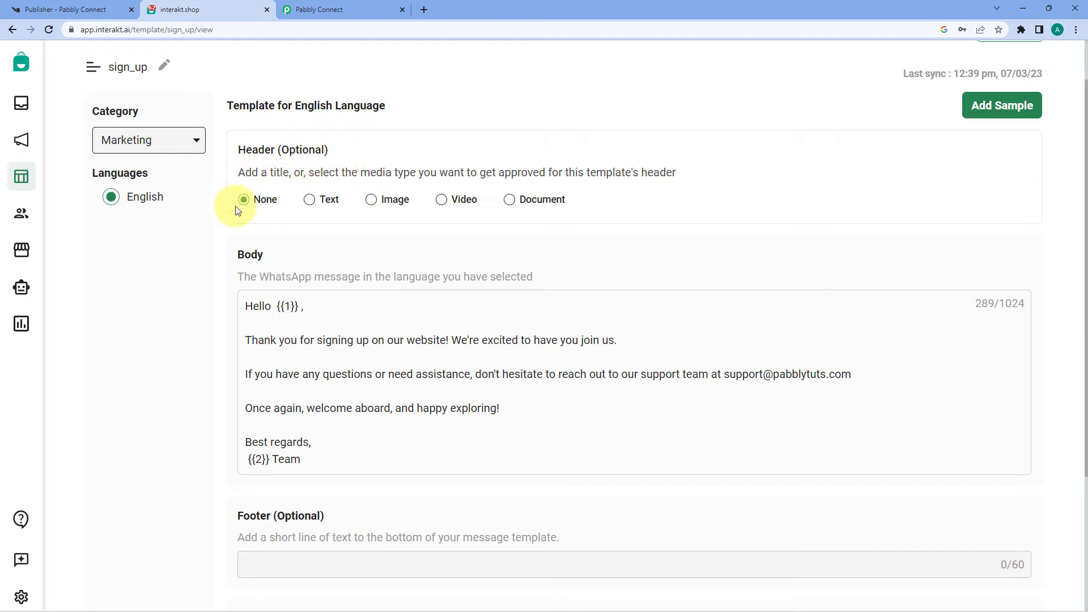
click(320, 8)
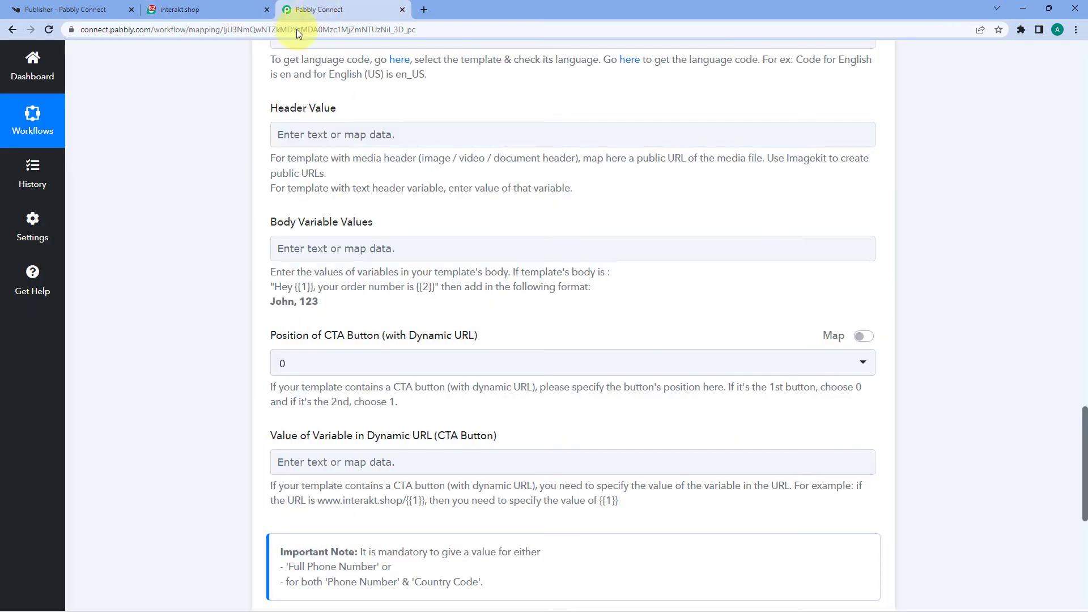
scroll(334, 137, down, 1)
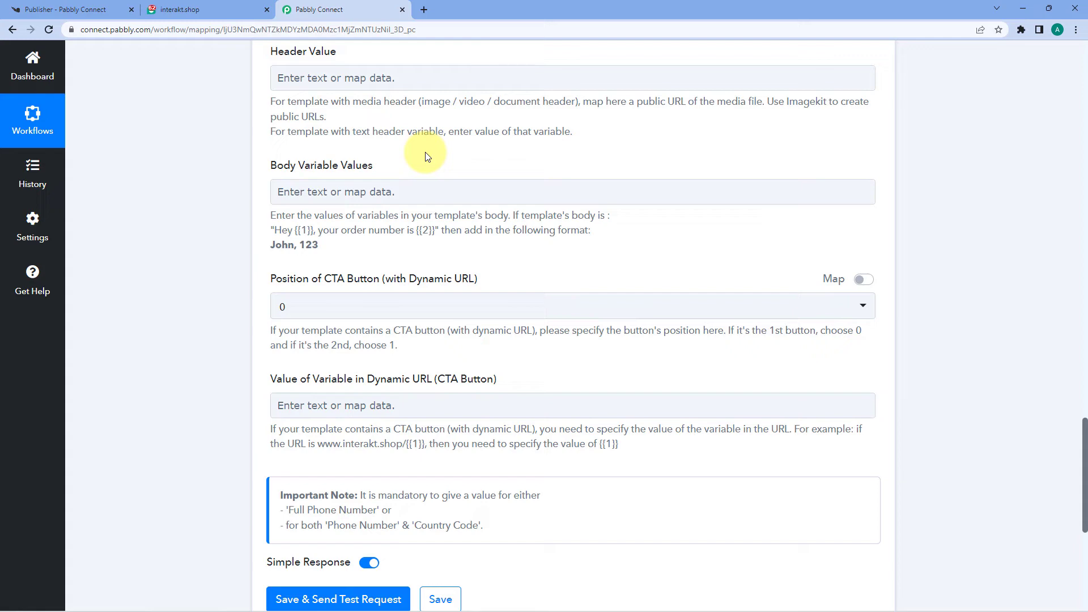
click(229, 11)
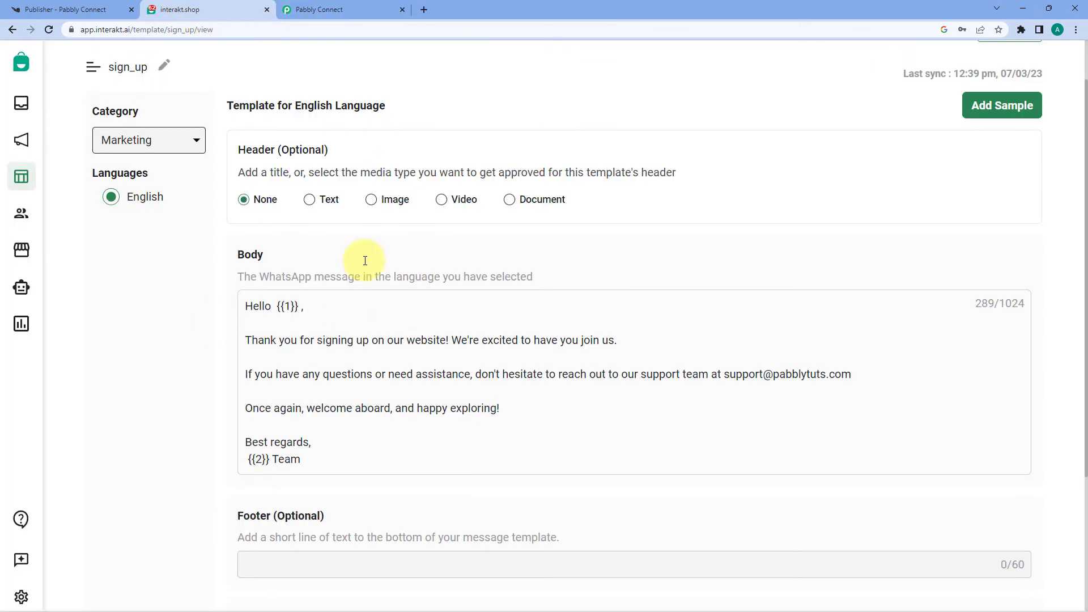
scroll(303, 281, down, 1)
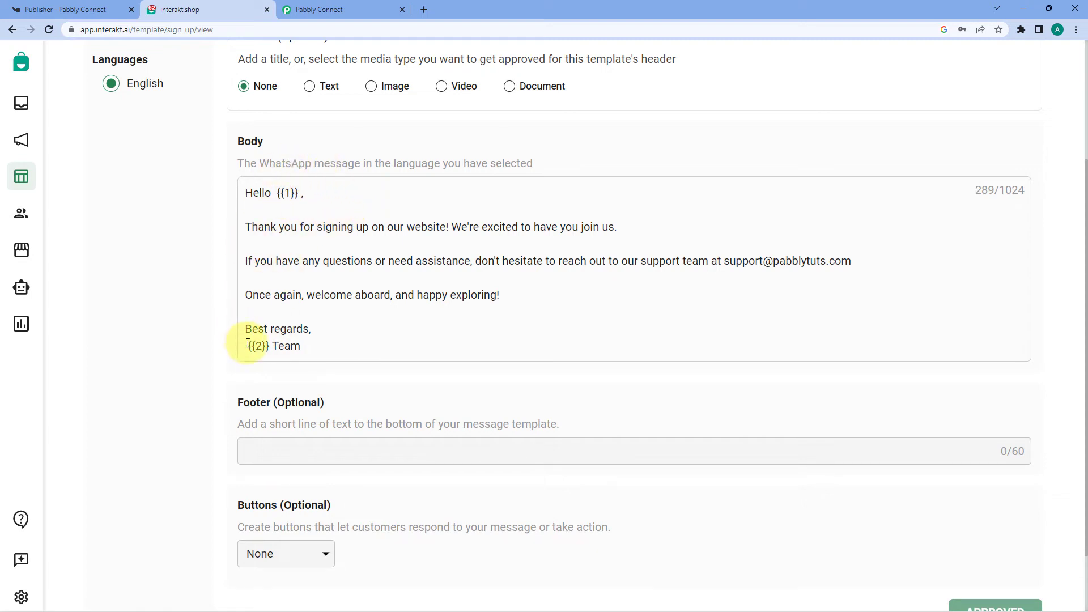
drag(296, 194, 258, 192)
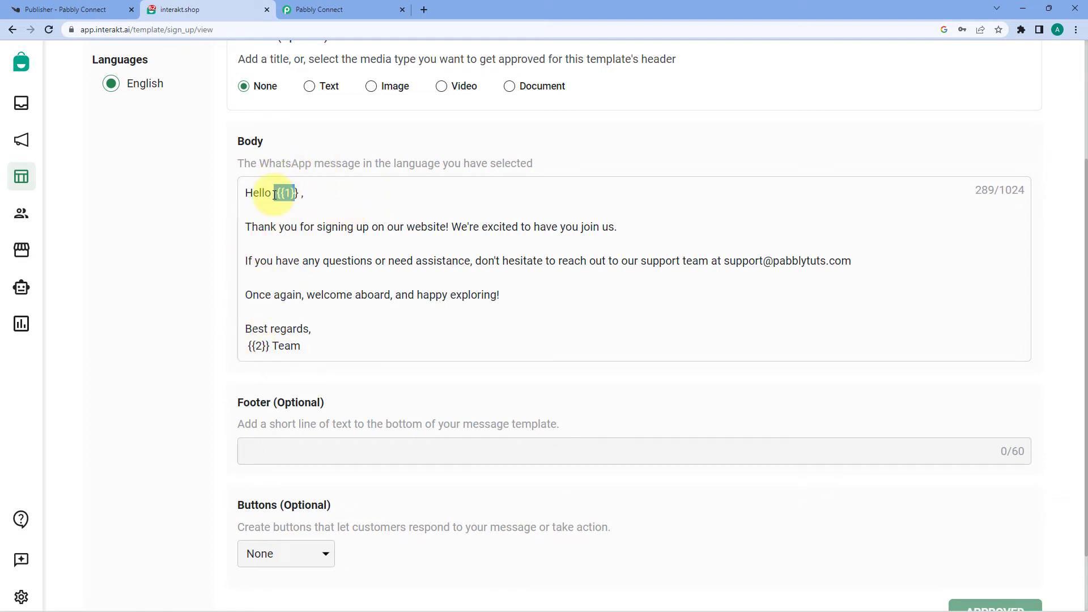
drag(271, 346, 249, 348)
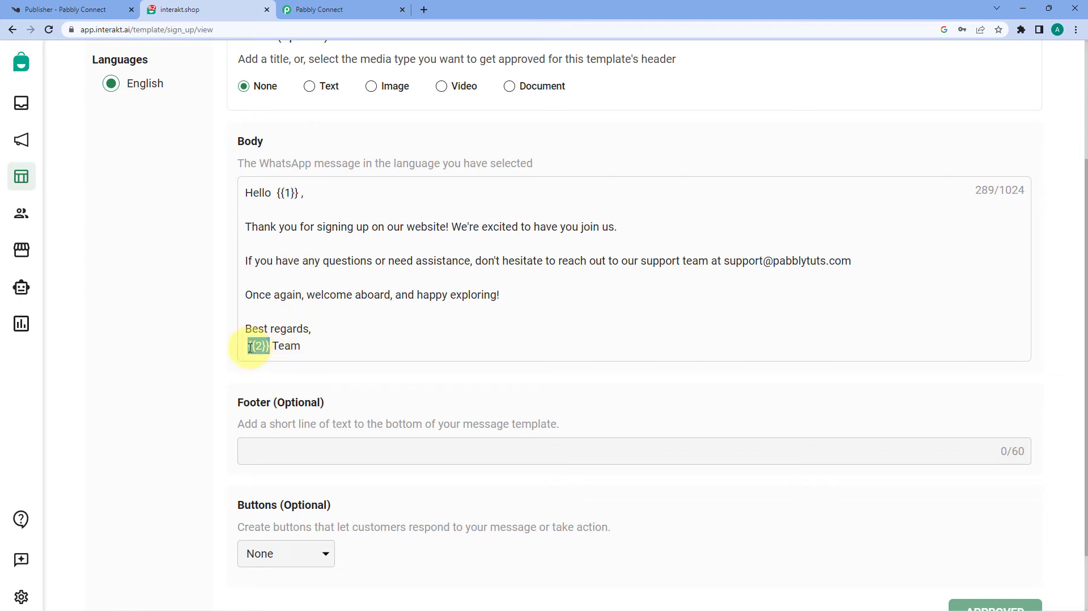
click(289, 215)
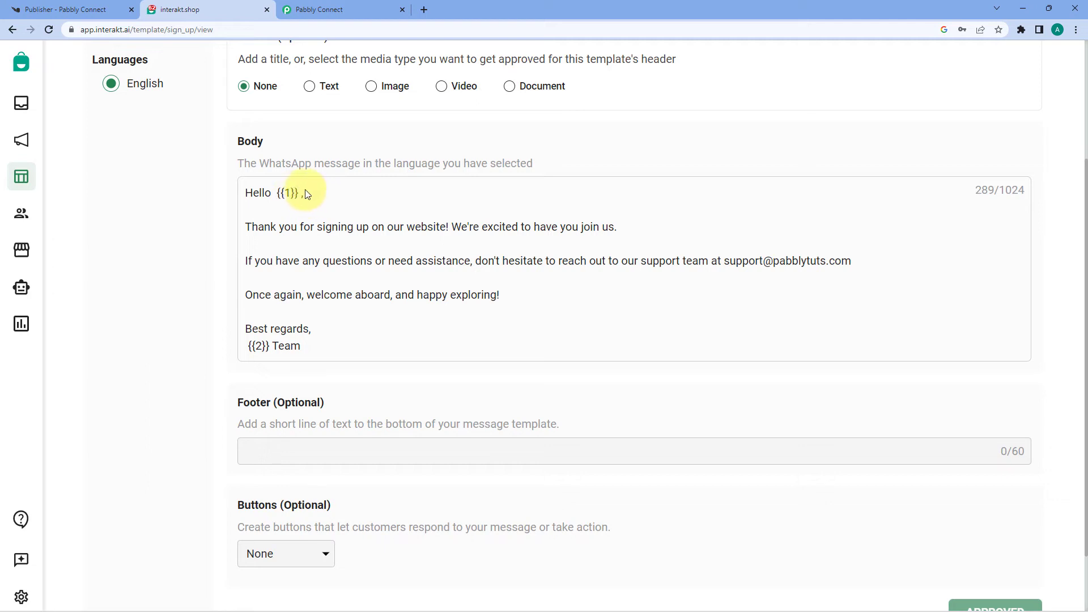
mouse_move(299, 193)
mouse_down()
mouse_move(279, 193)
mouse_move(289, 194)
mouse_up()
click(282, 195)
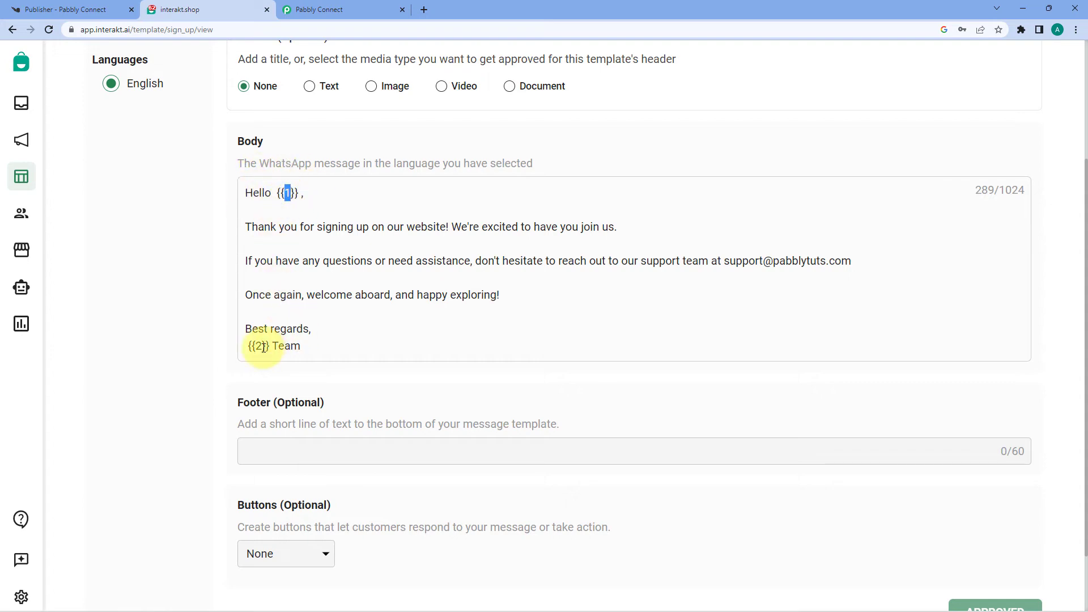
drag(263, 346, 257, 347)
click(365, 10)
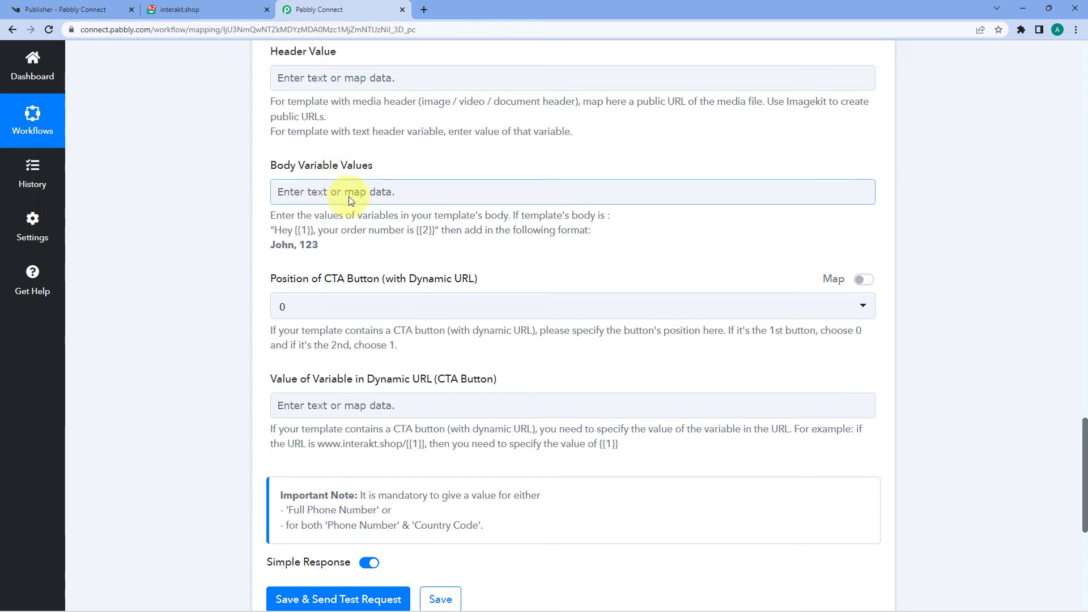
Step: Map the Knorish signup's Username into Body Variable Values for the template's {{1}} placeholder
click(227, 4)
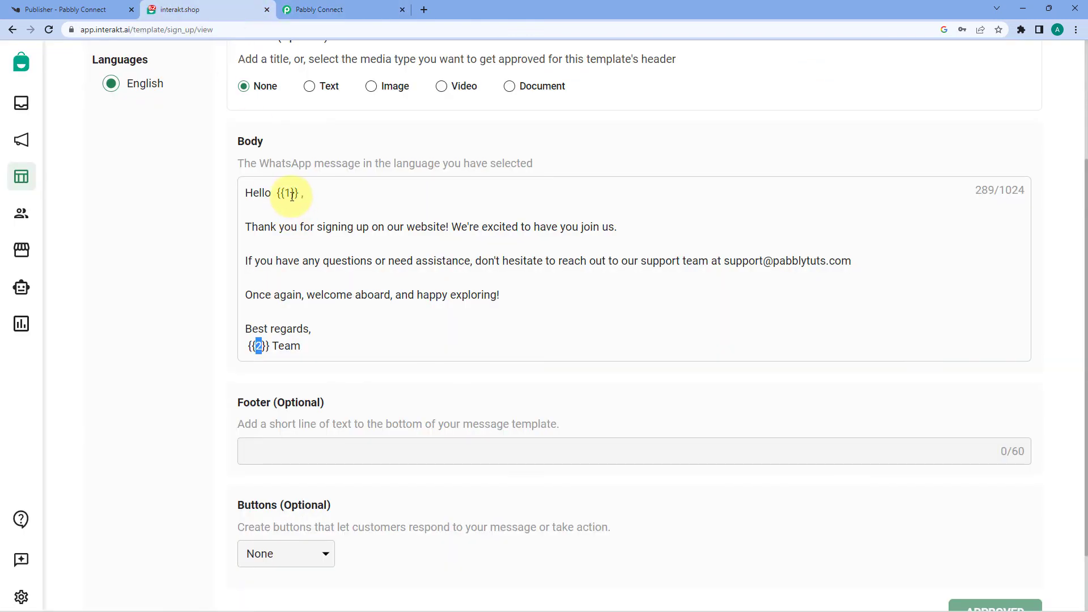
double_click(289, 195)
click(346, 8)
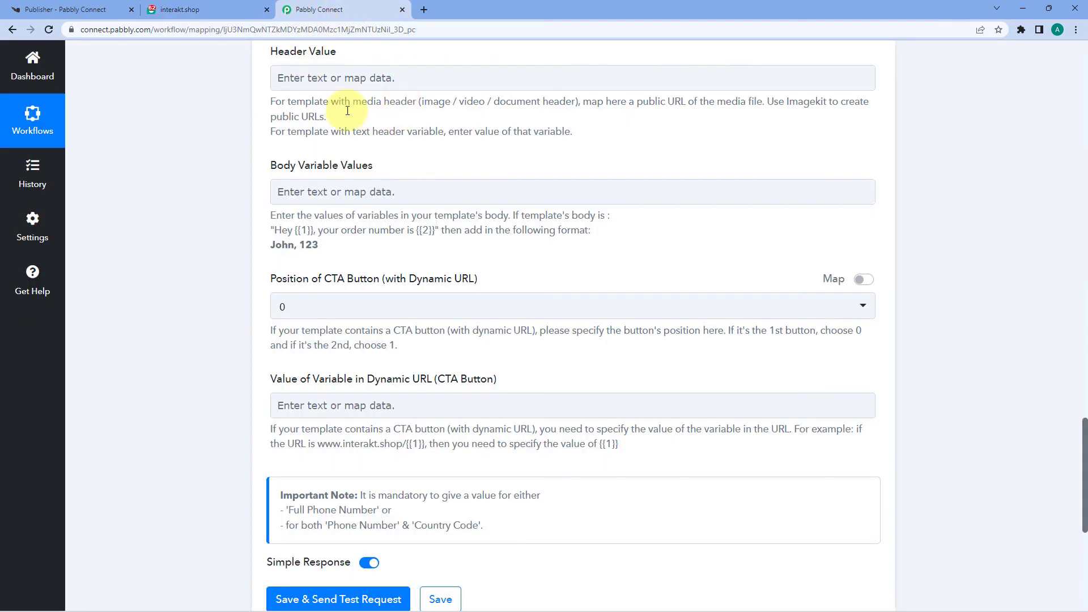
click(338, 192)
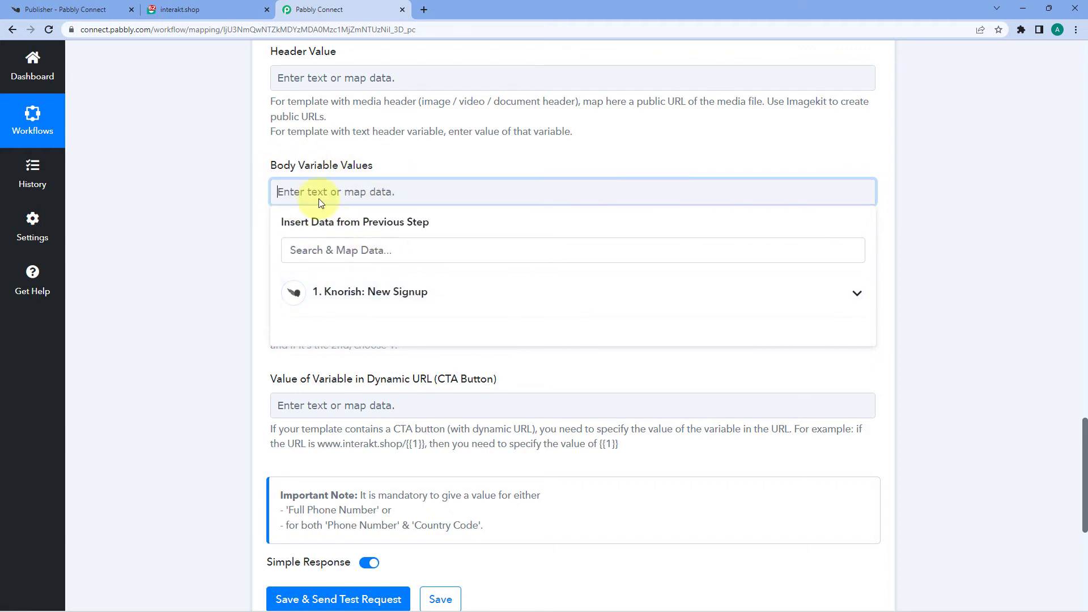
click(379, 297)
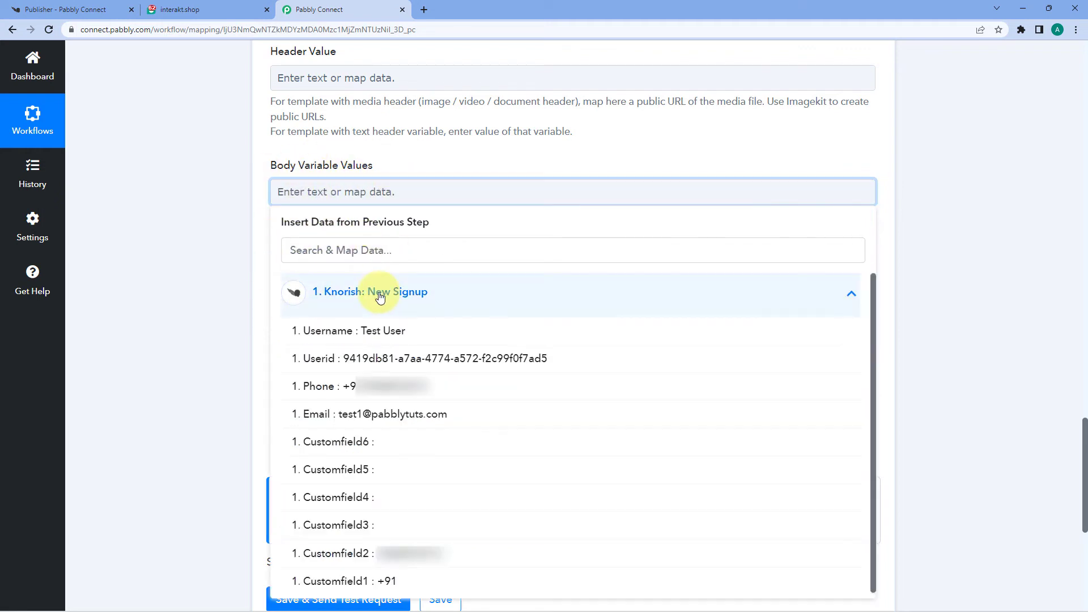
click(343, 332)
click(217, 230)
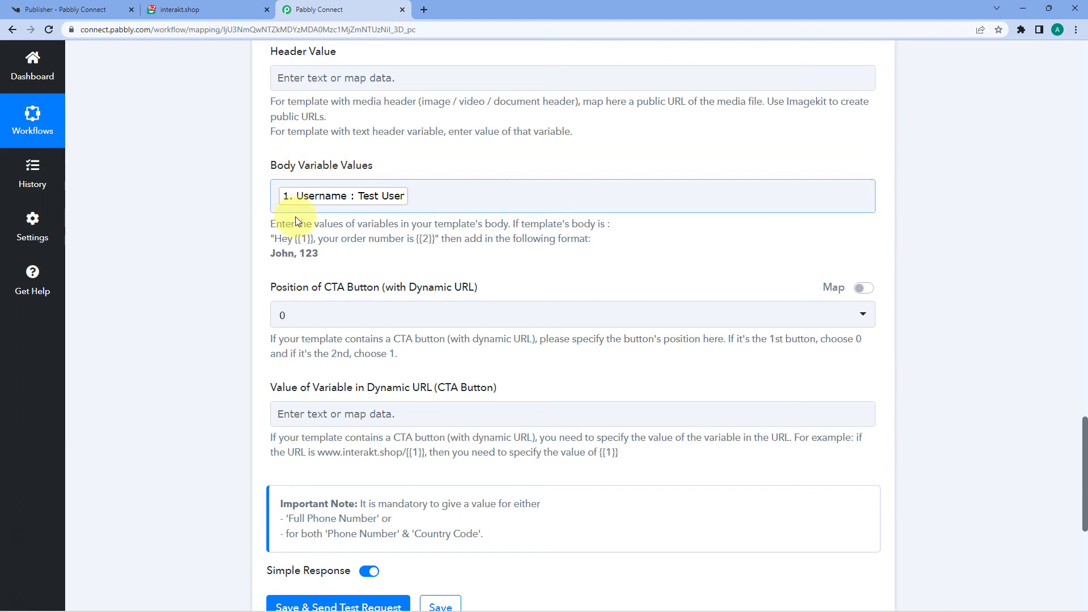
Step: Check the sign_up template's second variable {{2}} in Interakt
click(256, 3)
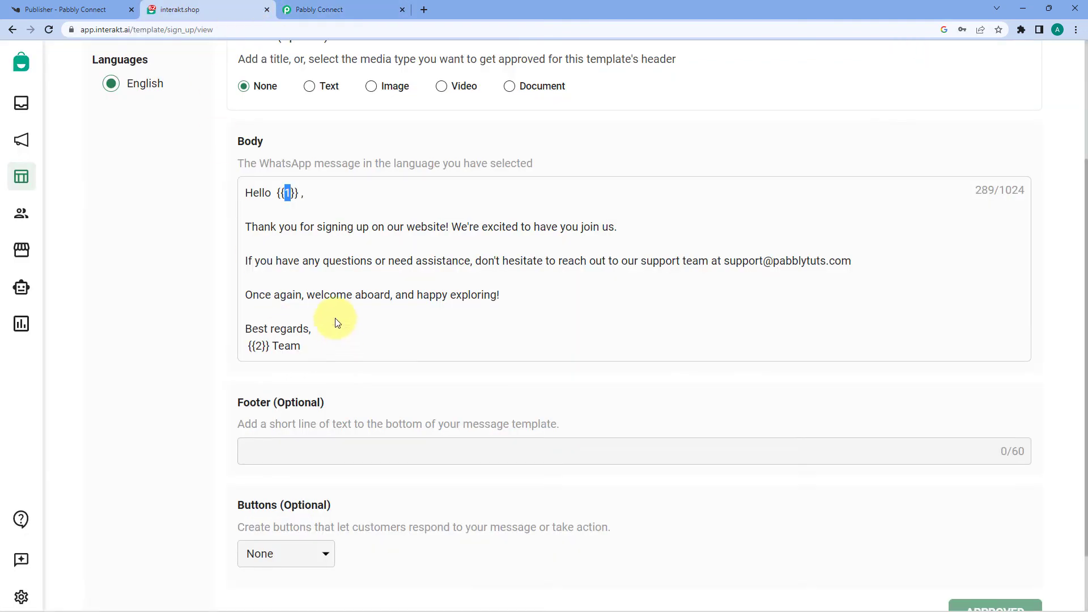
double_click(258, 346)
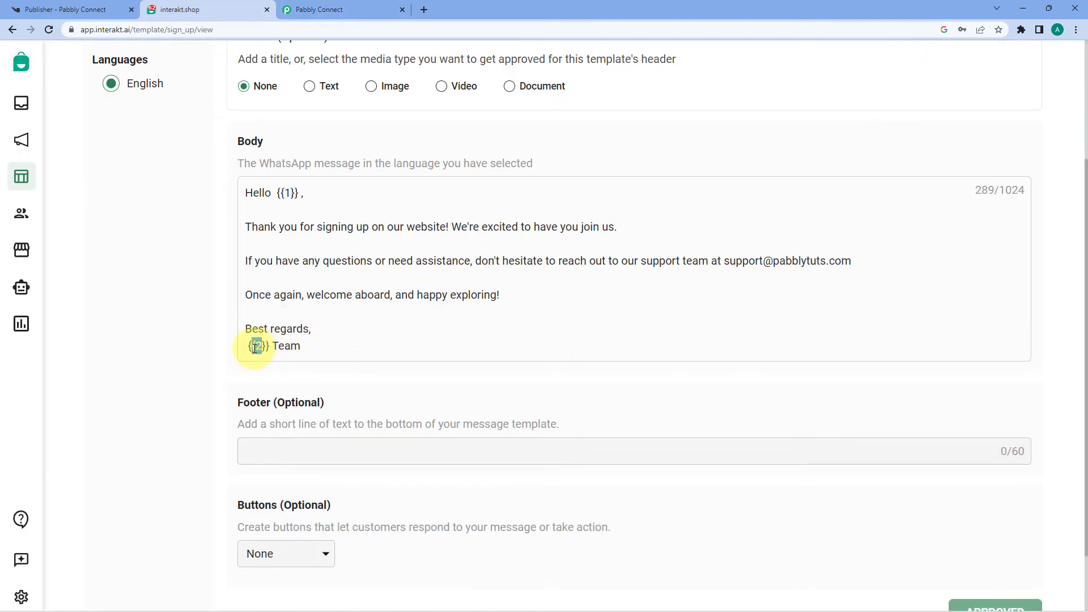
drag(256, 348, 258, 348)
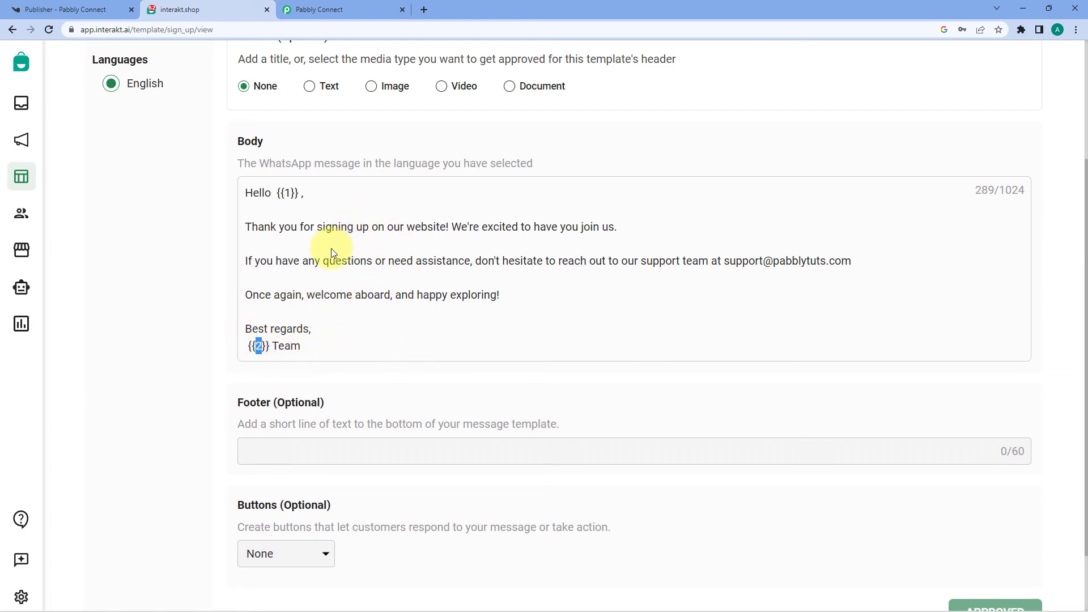
Step: Append ',Pabbly' after the Username token in Body Variable Values
click(326, 11)
click(413, 193)
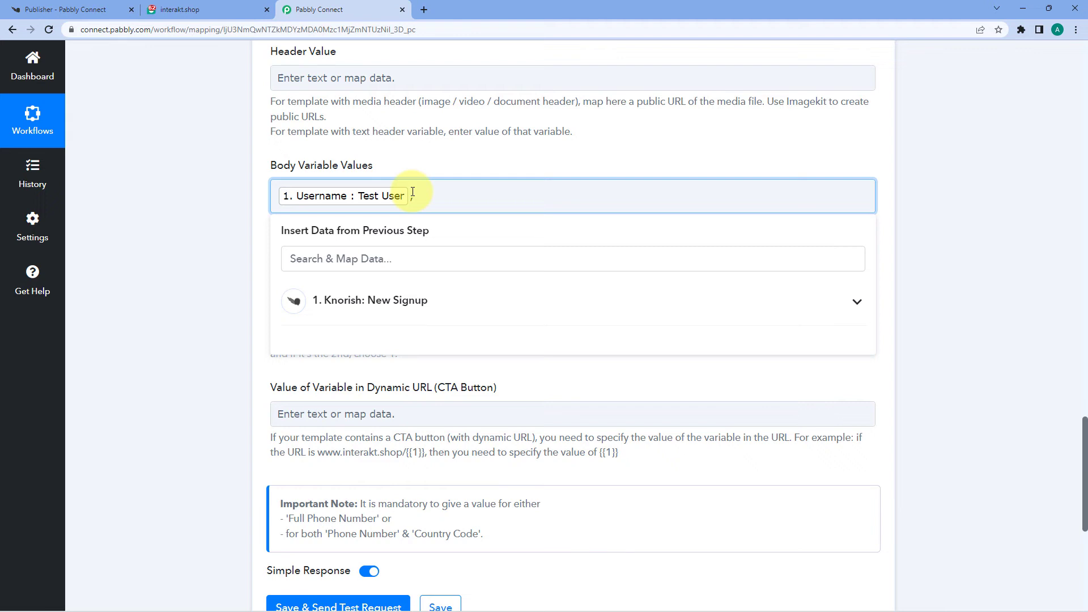
click(409, 169)
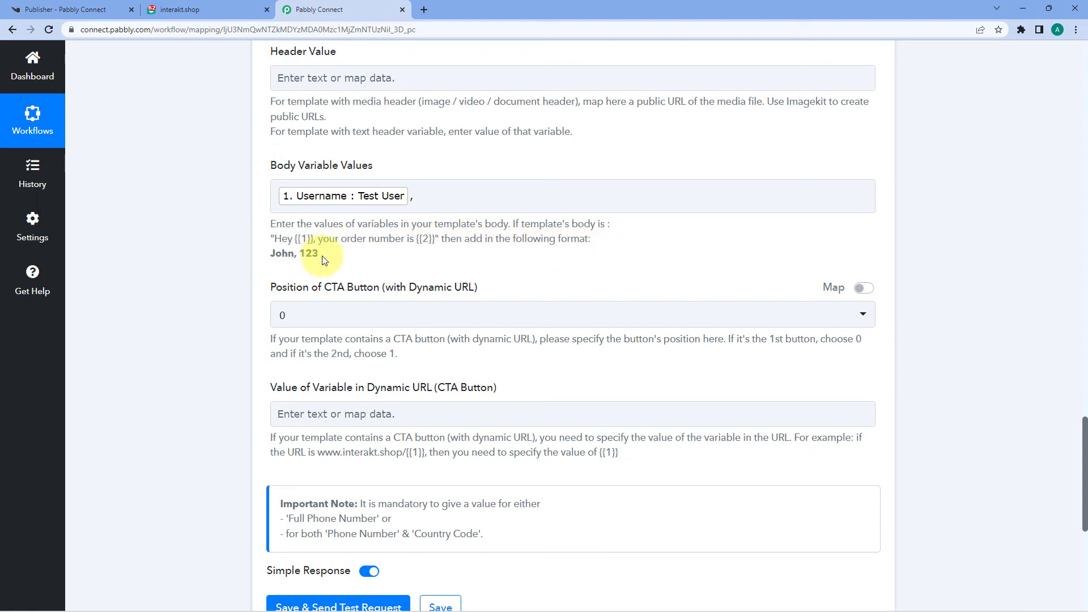
click(434, 196)
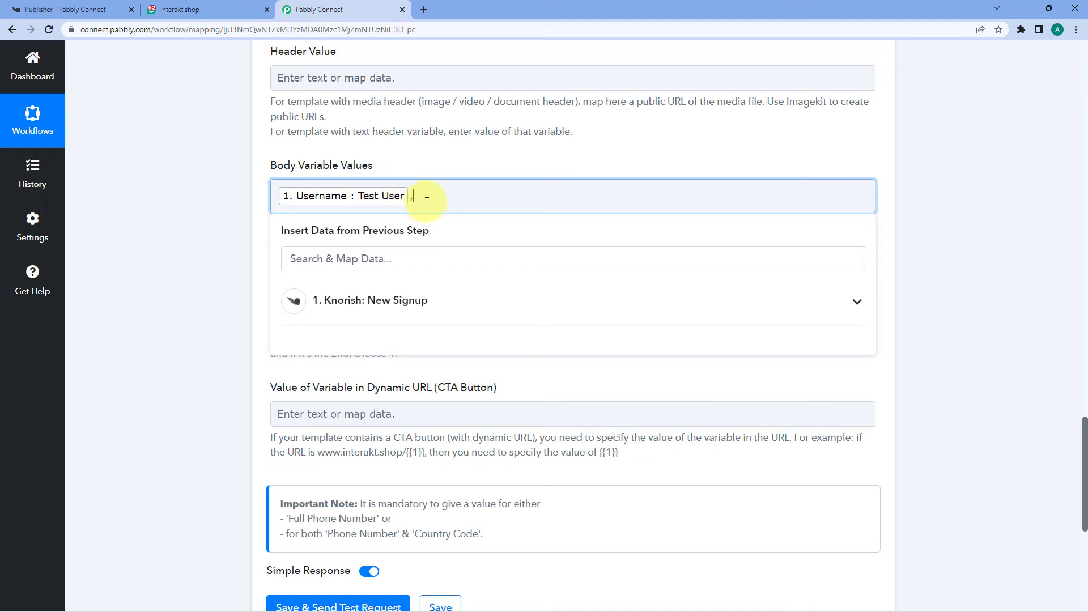
text(bly)
click(450, 173)
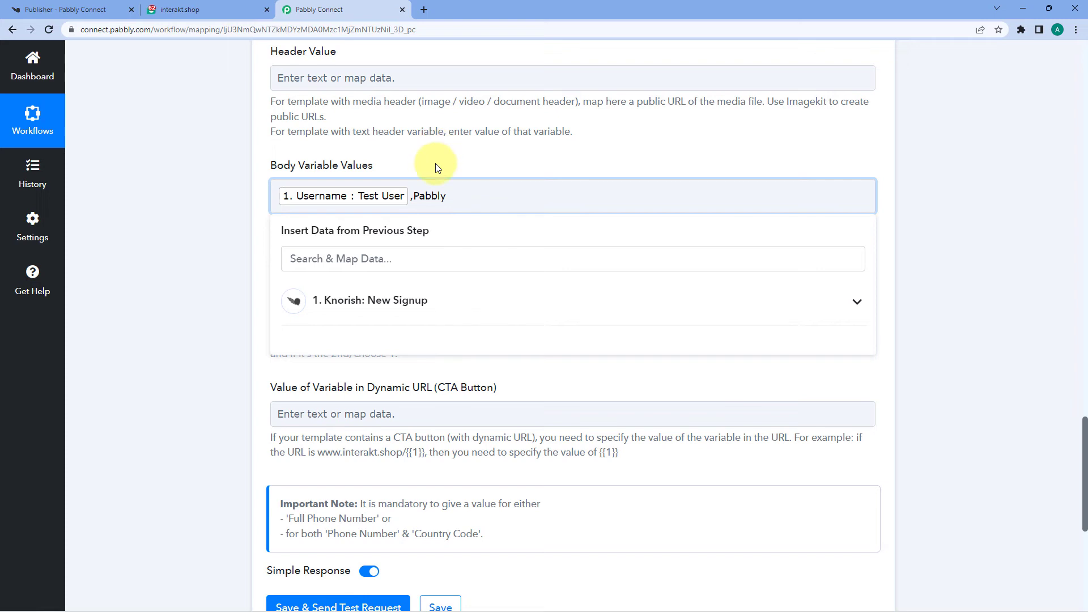
click(474, 202)
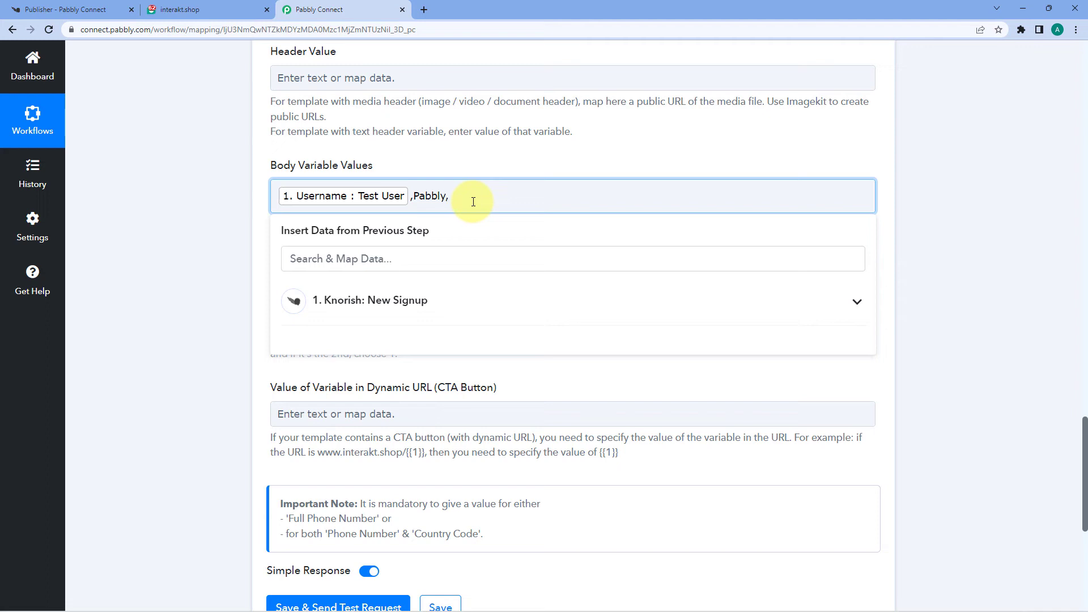
click(414, 145)
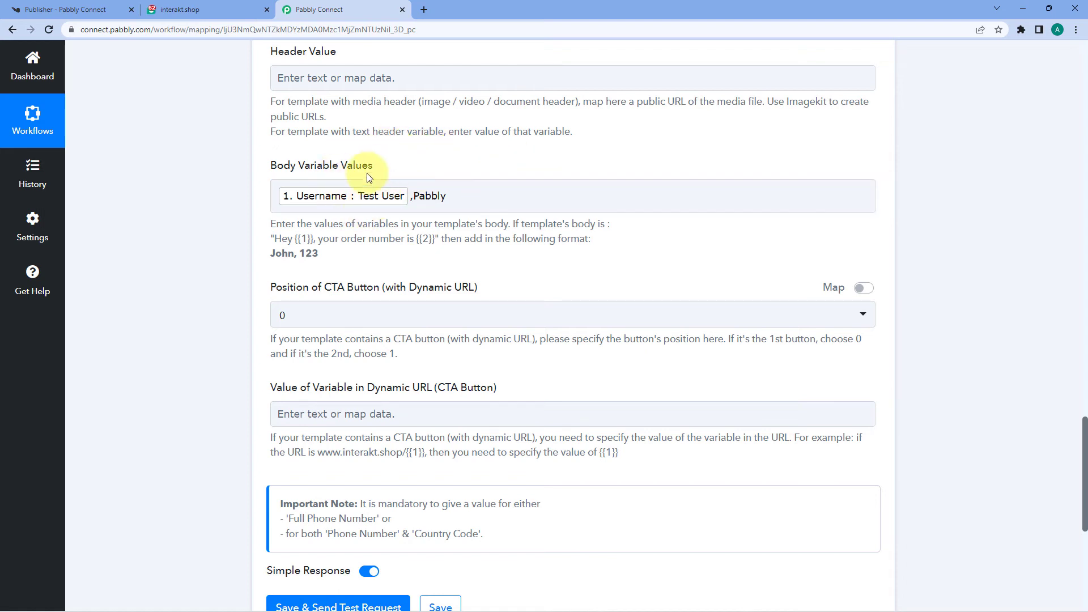
Step: Compare the Body Variable Values against the sign_up template body in Interakt
click(210, 9)
click(318, 9)
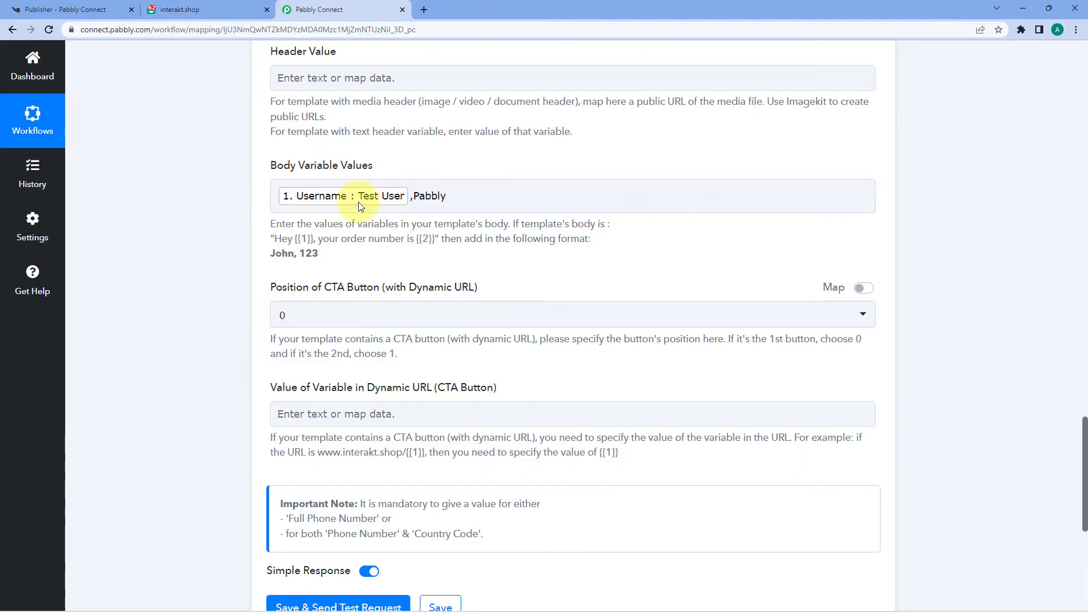
click(244, 10)
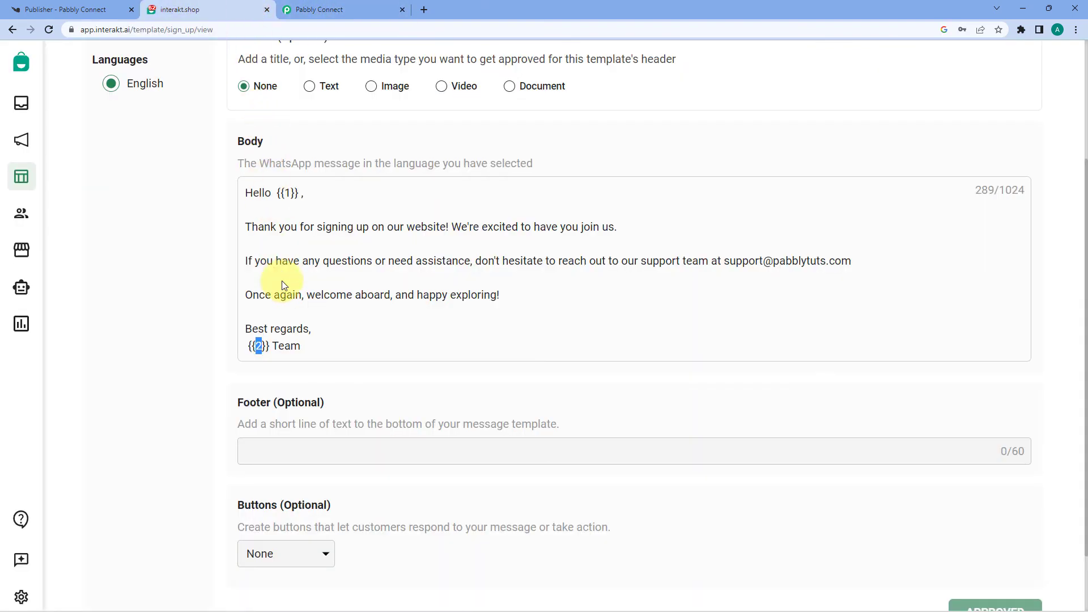
click(323, 10)
click(489, 193)
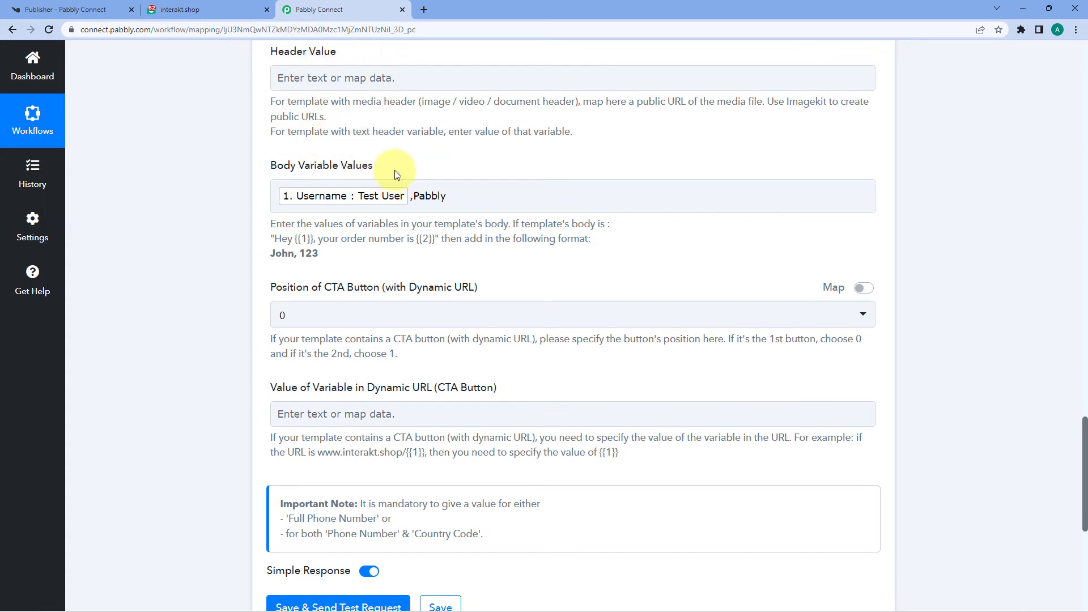
scroll(351, 170, down, 2)
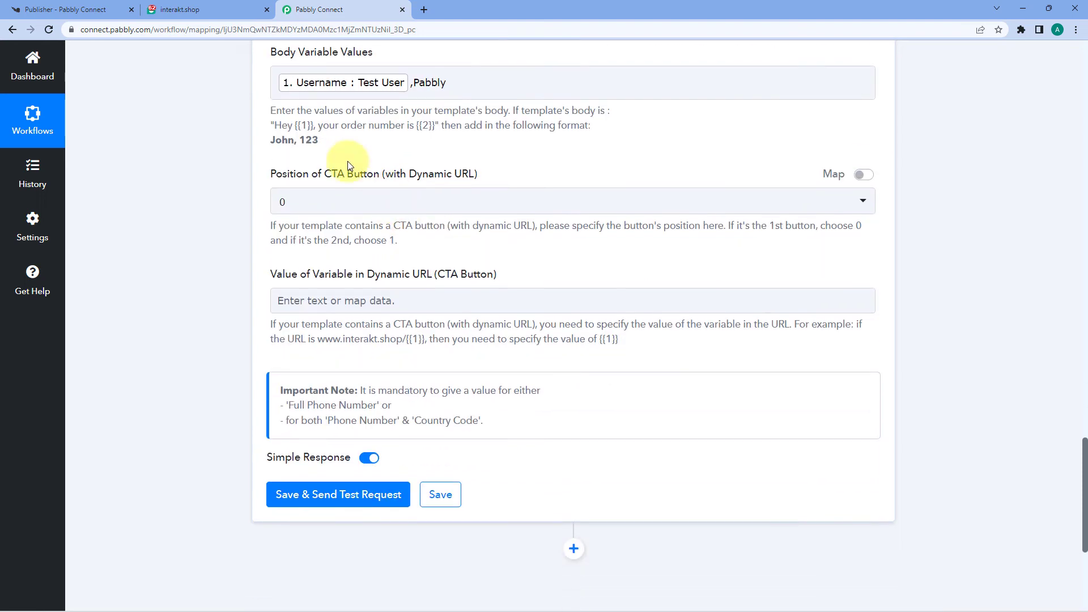
click(243, 9)
scroll(313, 279, down, 2)
Step: Scroll back through the sign_up template's {{1}} and {{2}} placeholders, then return to Pabbly Connect
click(372, 331)
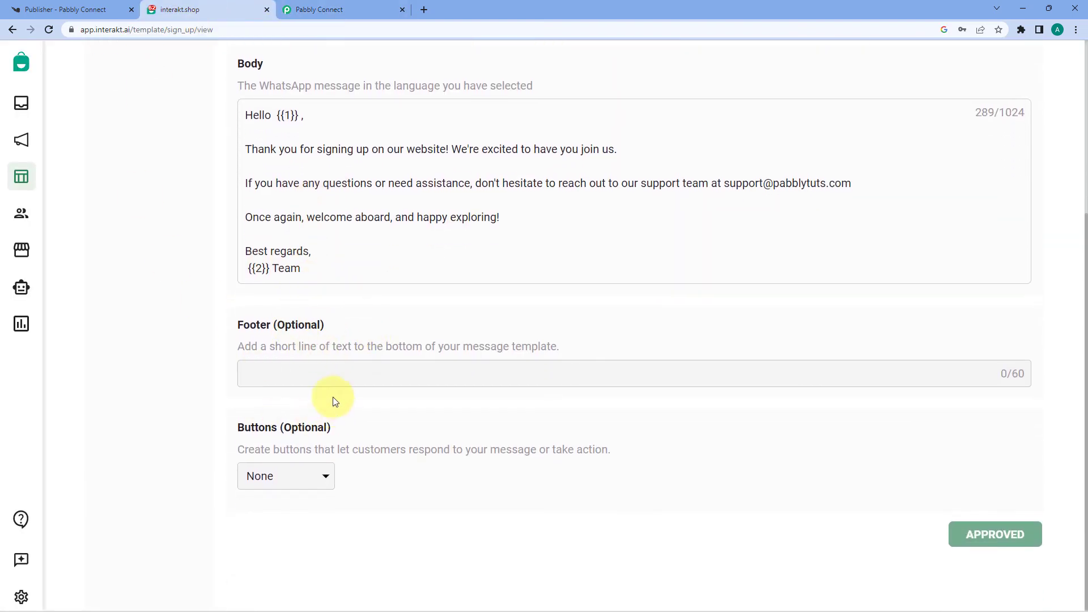
scroll(374, 379, up, 2)
scroll(340, 340, up, 2)
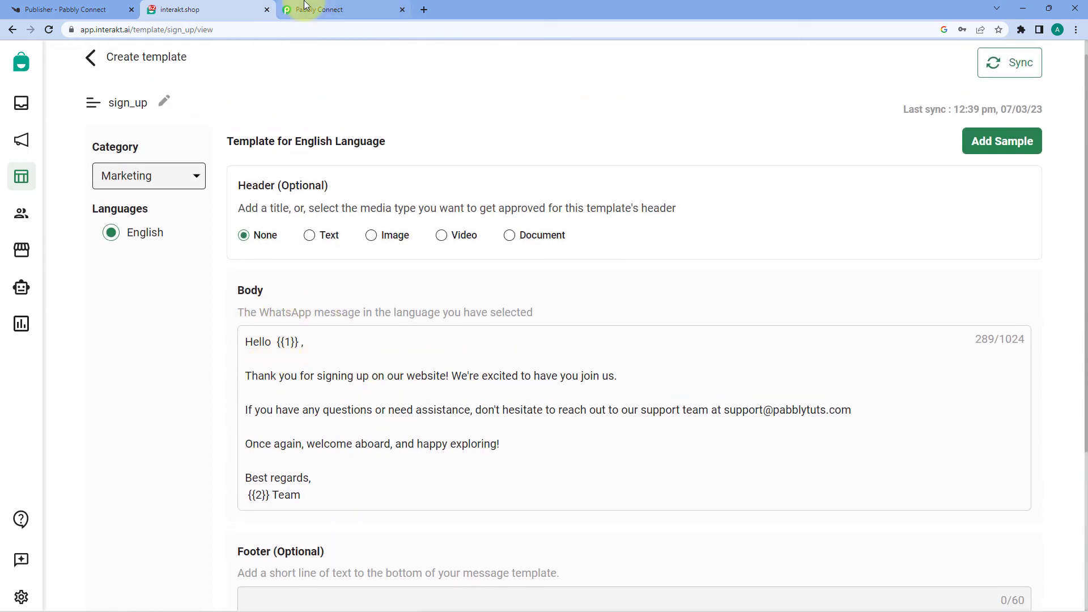
click(340, 10)
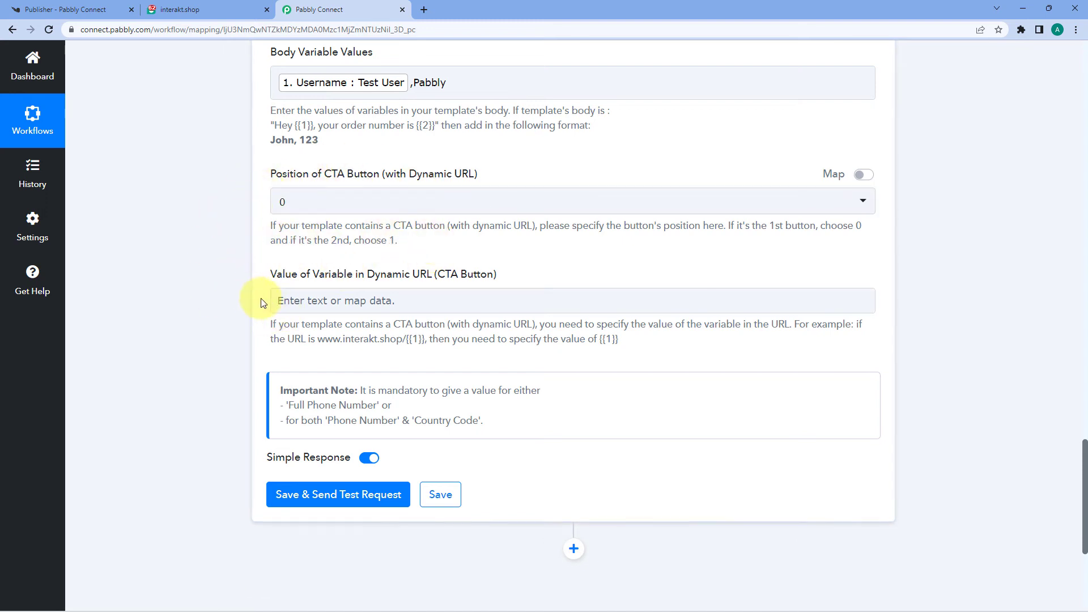
Step: Save the Interakt step with a test request and review the response echoing +91, sign_up, Test User, Pabbly
scroll(226, 267, down, 4)
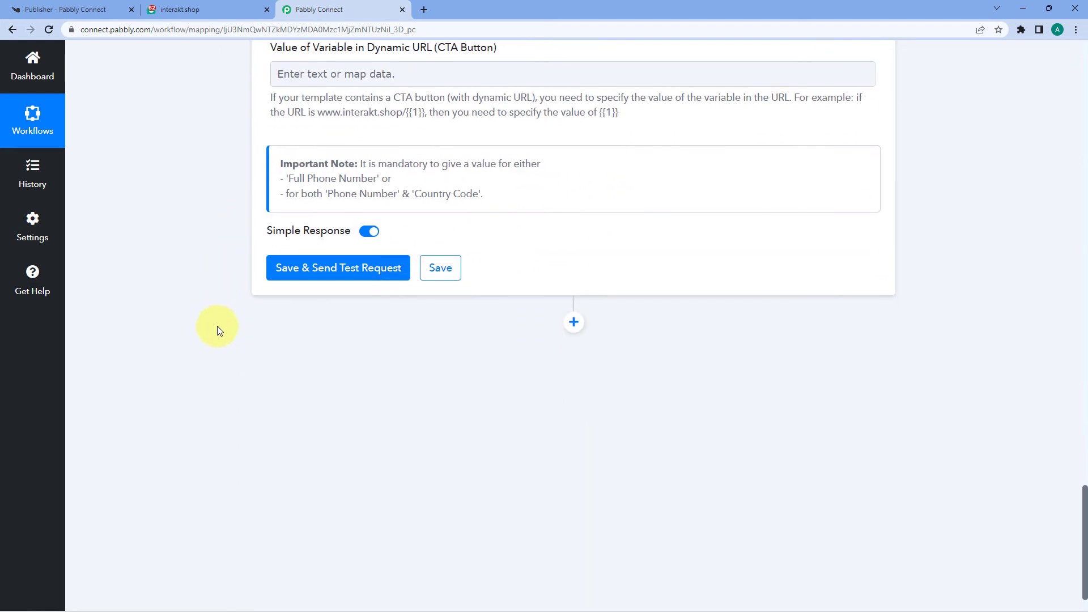
click(334, 273)
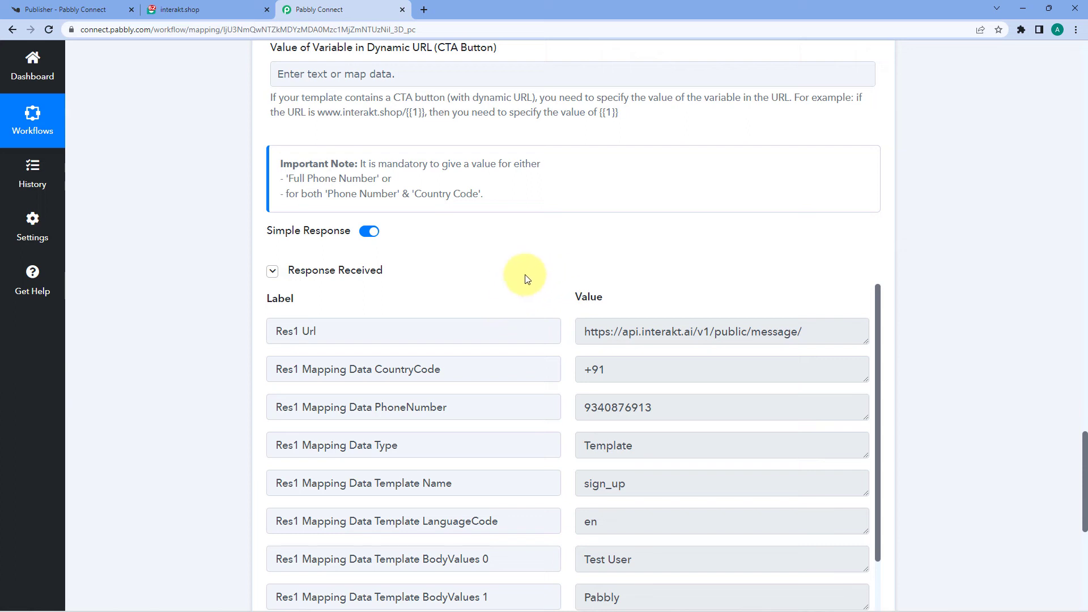
scroll(553, 294, down, 5)
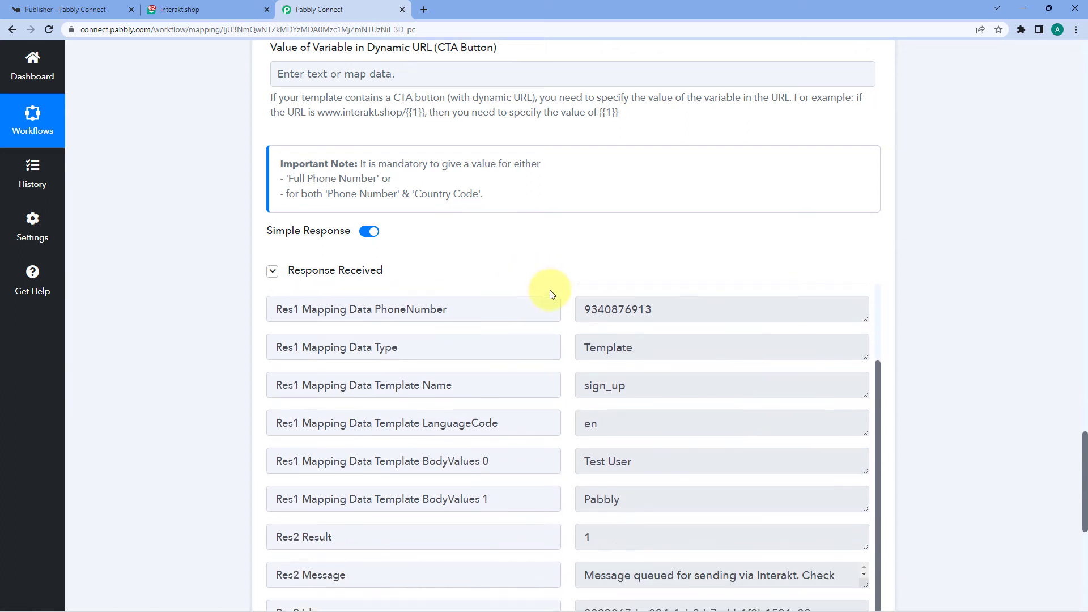
scroll(556, 315, up, 2)
scroll(556, 311, up, 1)
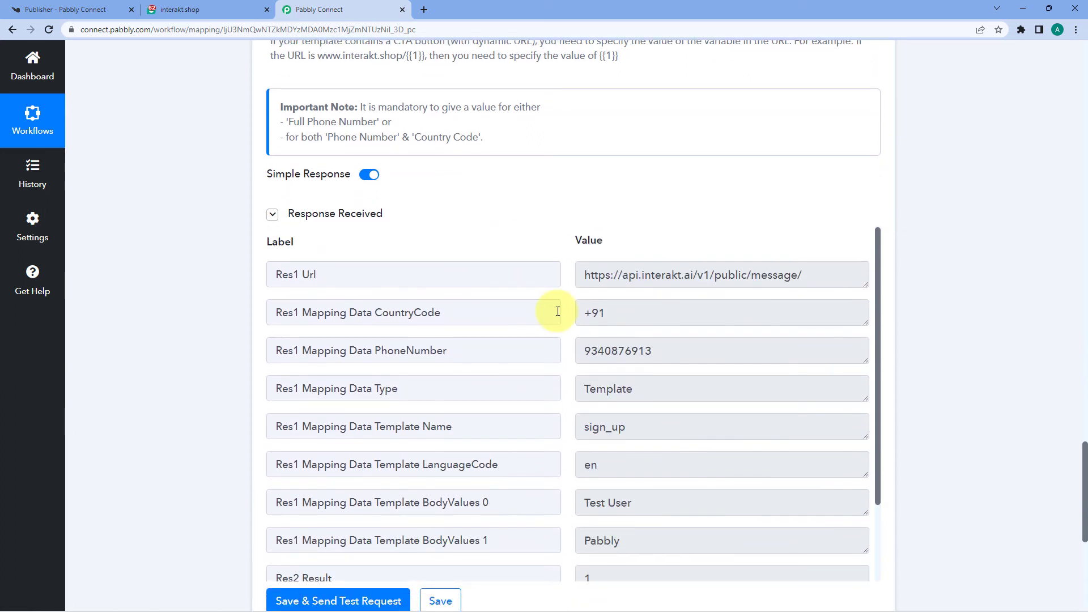
scroll(549, 262, up, 5)
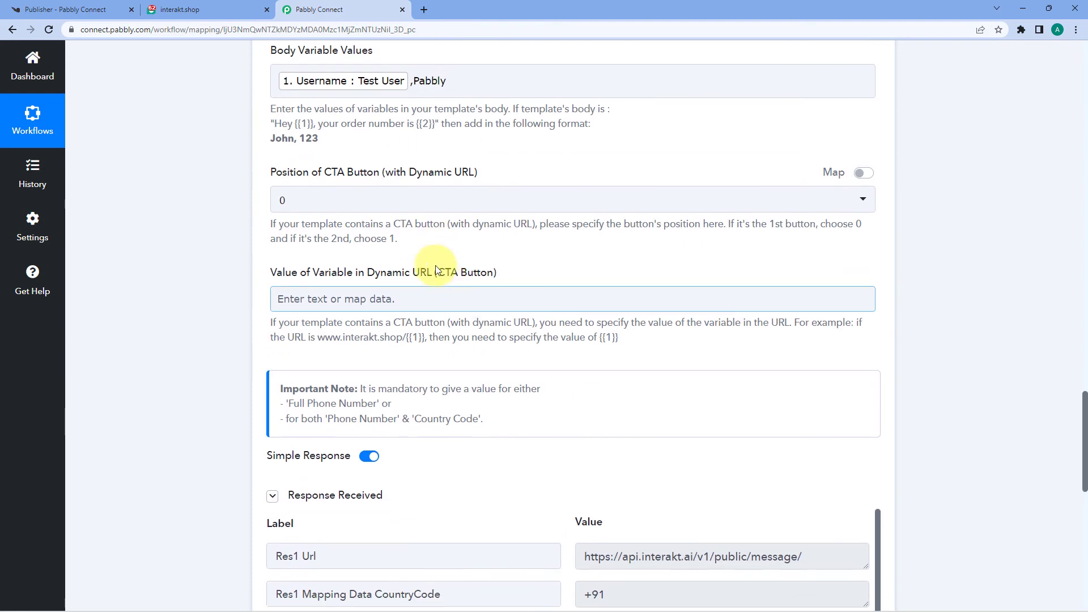
scroll(358, 213, up, 2)
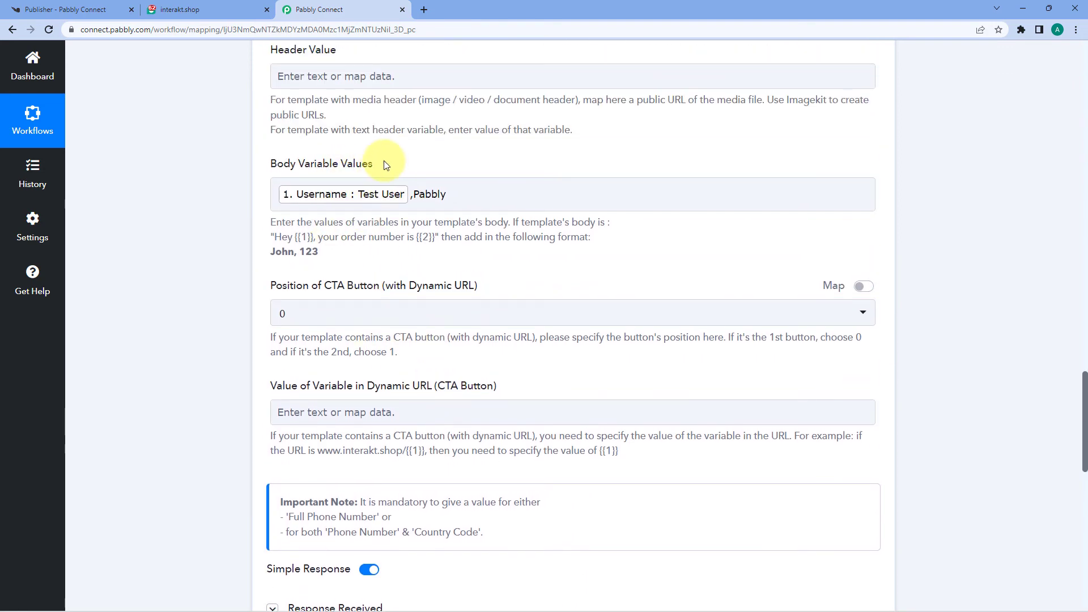
scroll(383, 161, up, 10)
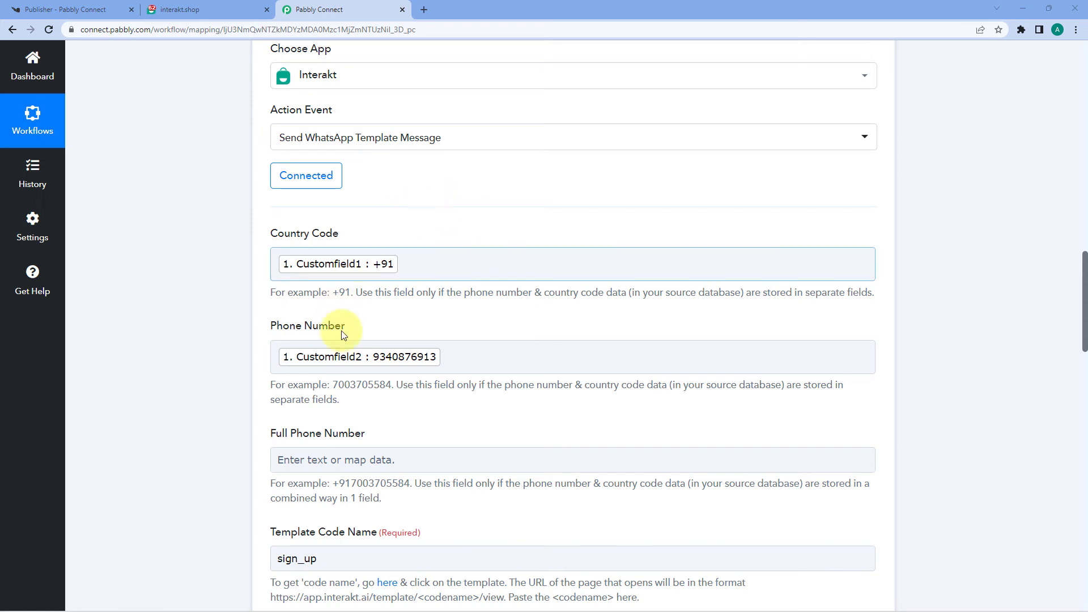
Step: Load WhatsApp Web in a new tab and open the Interakt chat
click(424, 10)
text(web.whatsapp.com)
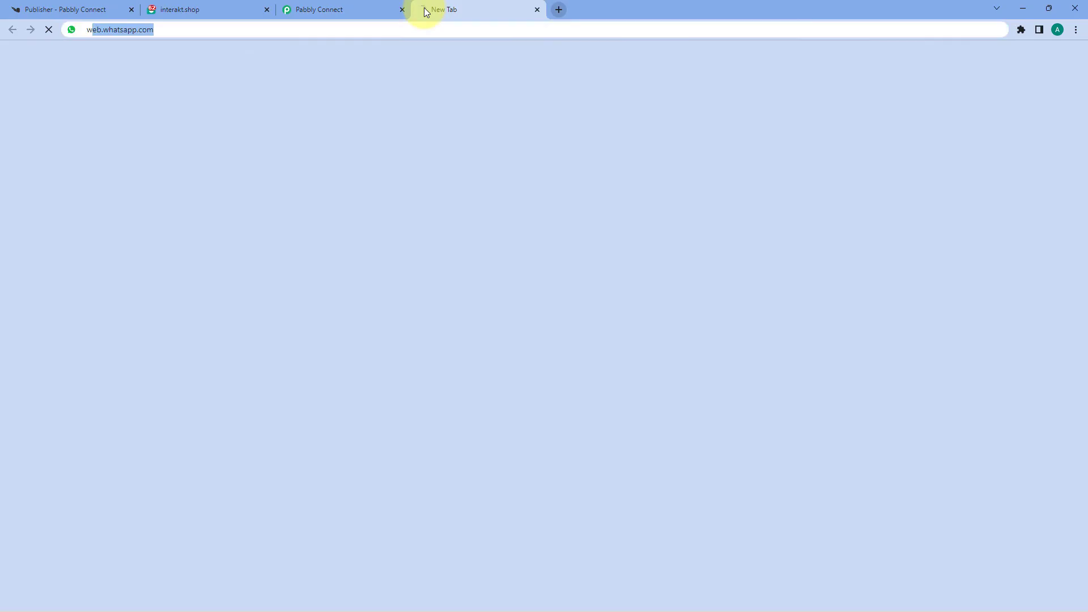
key(Return)
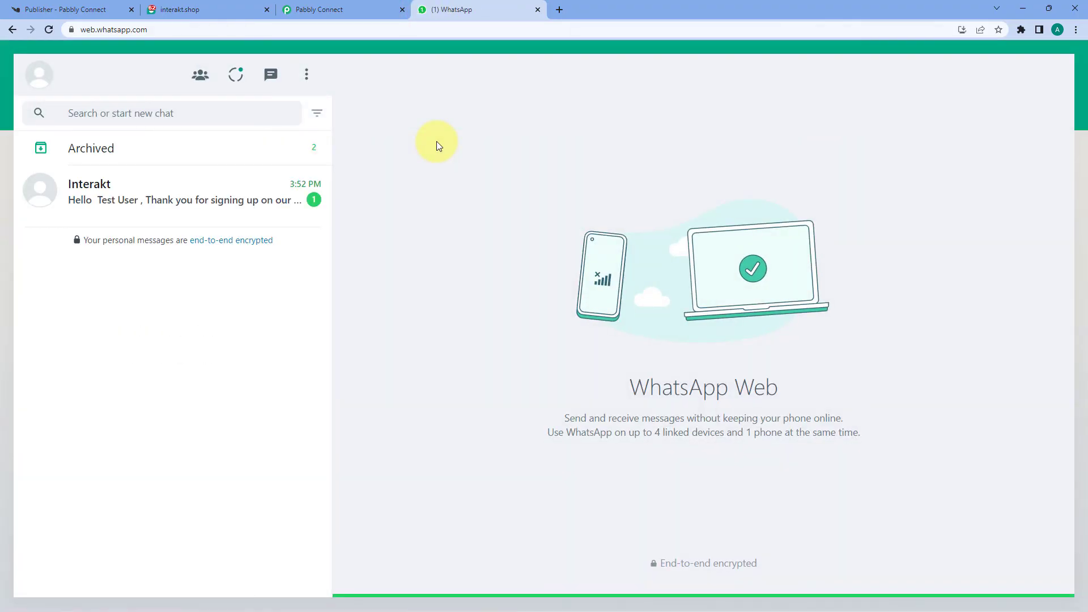
click(255, 199)
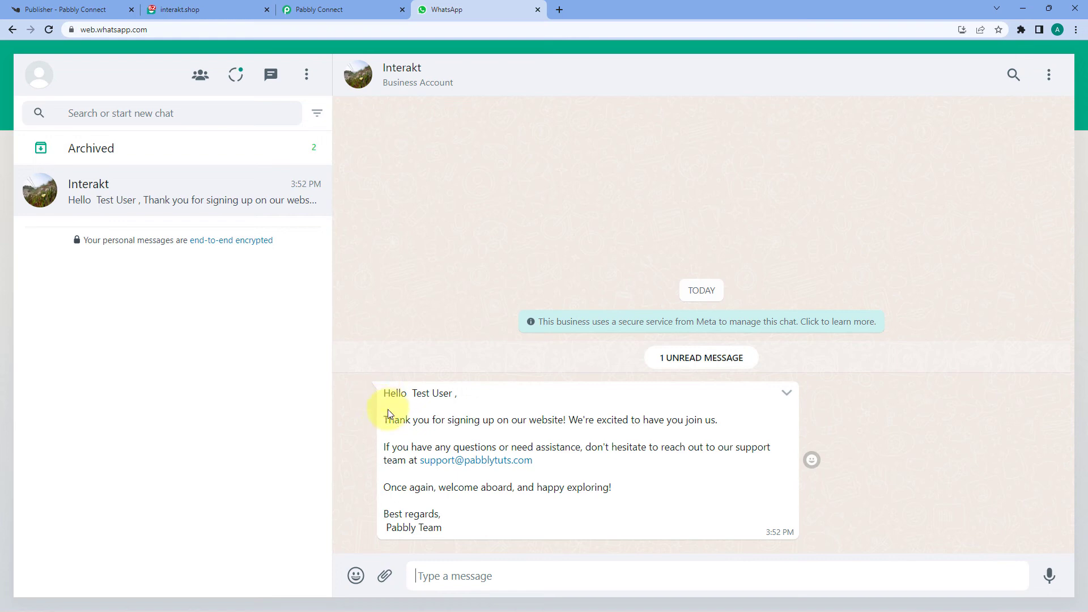
Step: Confirm the welcome message greets Test User and signs off Pabbly Team, then return to Pabbly Connect
drag(410, 395, 442, 397)
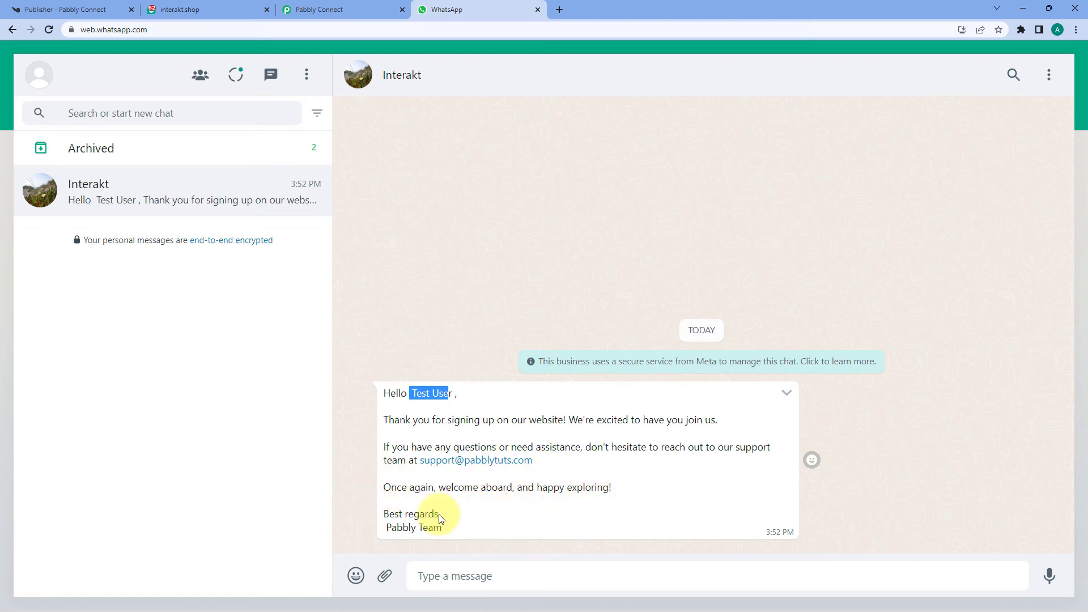
double_click(401, 527)
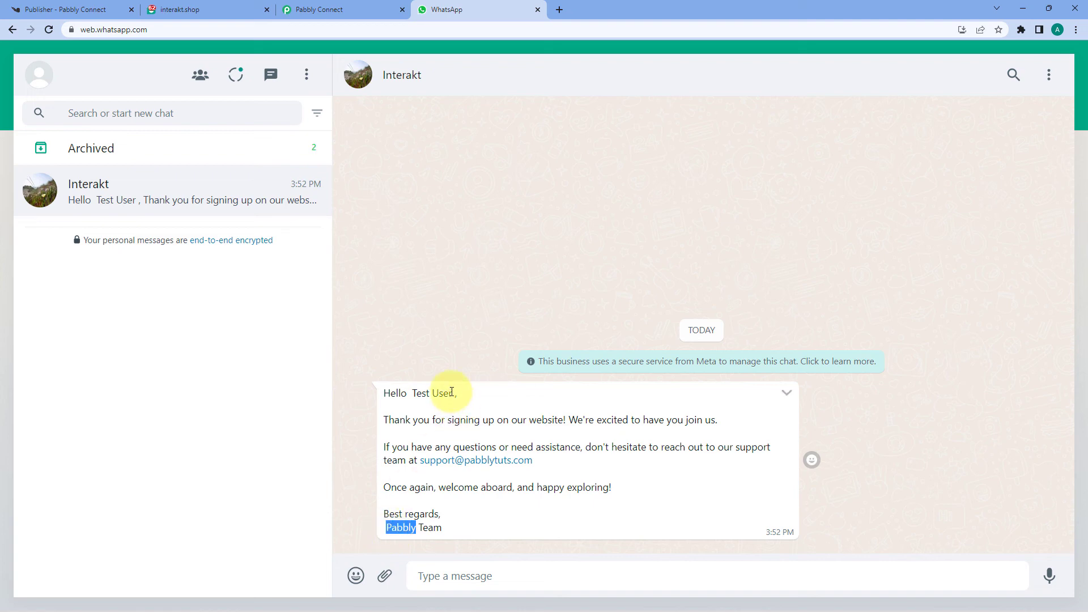
drag(452, 392, 417, 393)
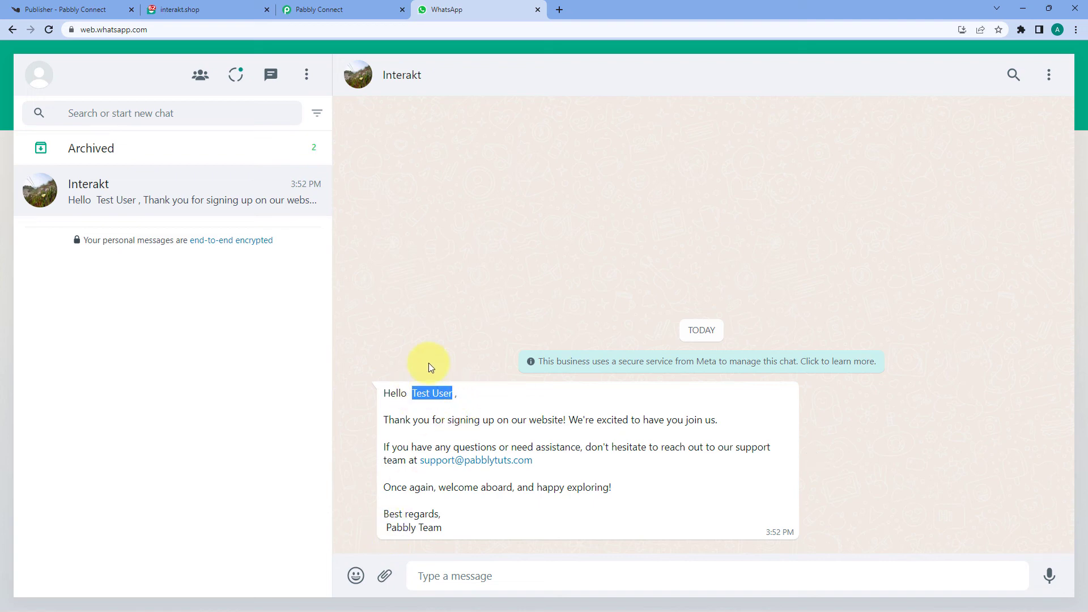
click(412, 394)
drag(411, 394, 453, 404)
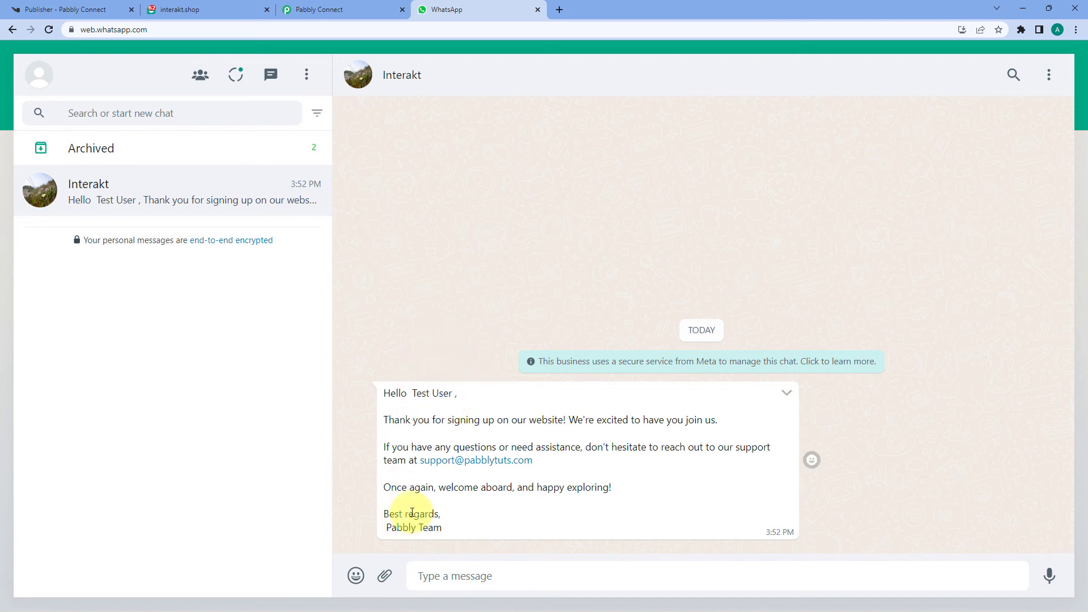
drag(419, 527, 385, 527)
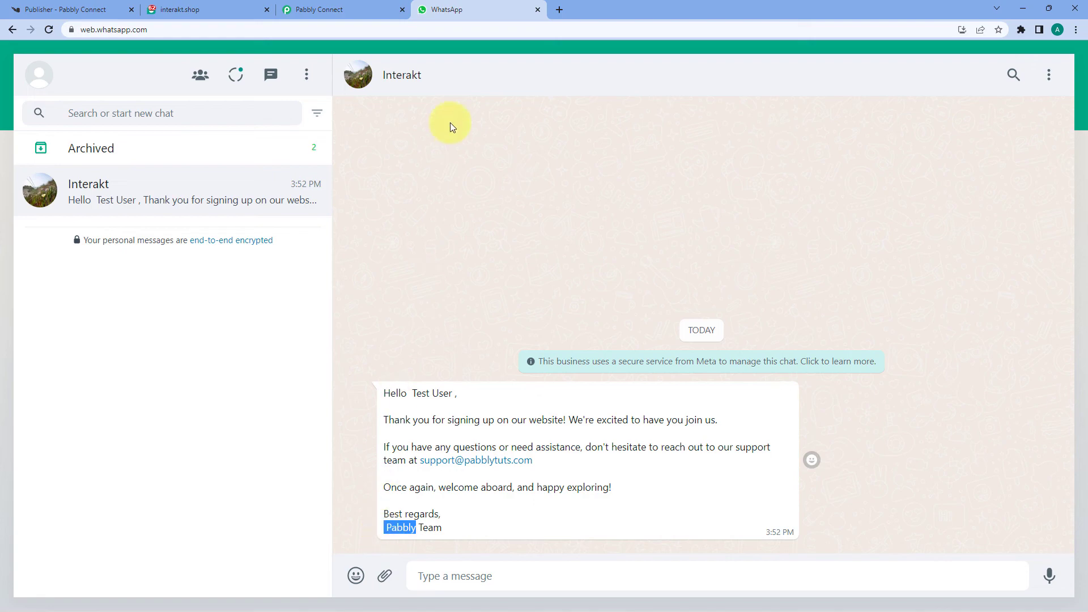
click(318, 10)
scroll(222, 305, down, 8)
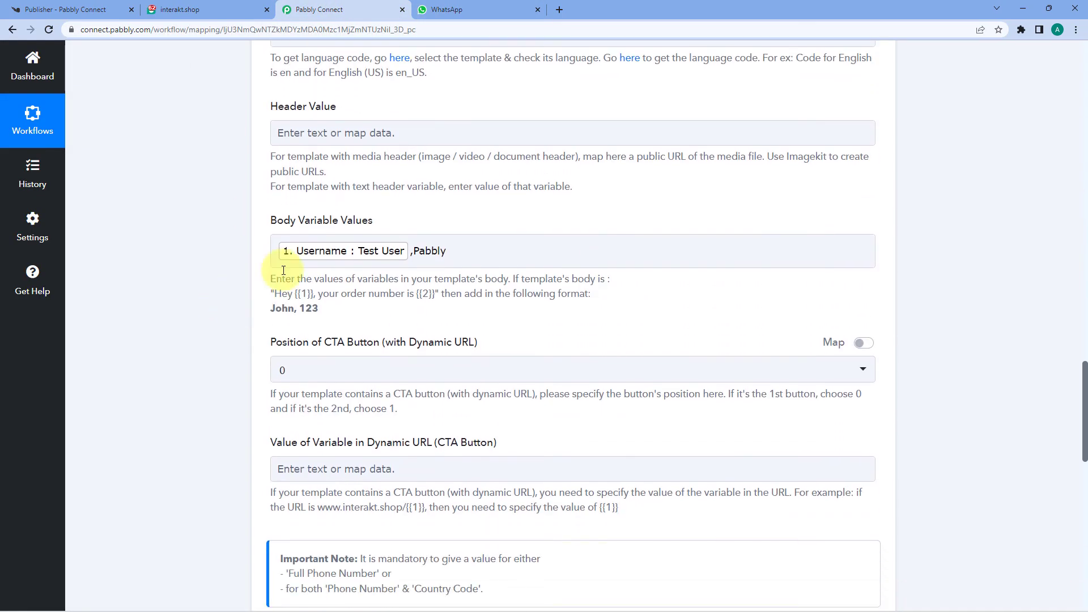
Step: Collapse the Knorish New Signup trigger so only the trigger and Interakt action headers show
click(398, 240)
drag(469, 252, 414, 255)
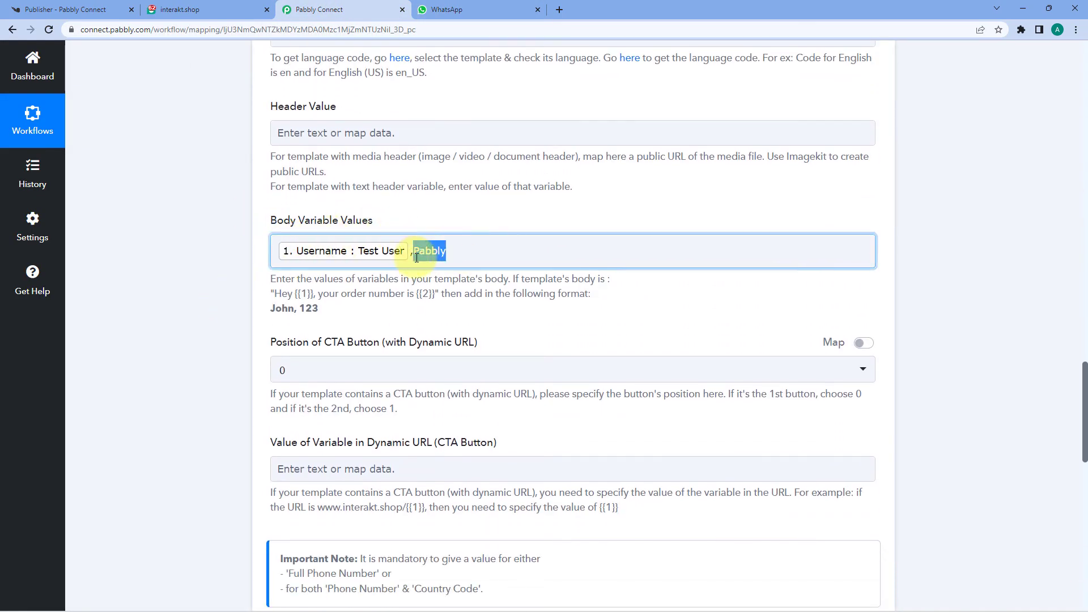
click(513, 218)
scroll(778, 190, up, 10)
scroll(779, 190, up, 15)
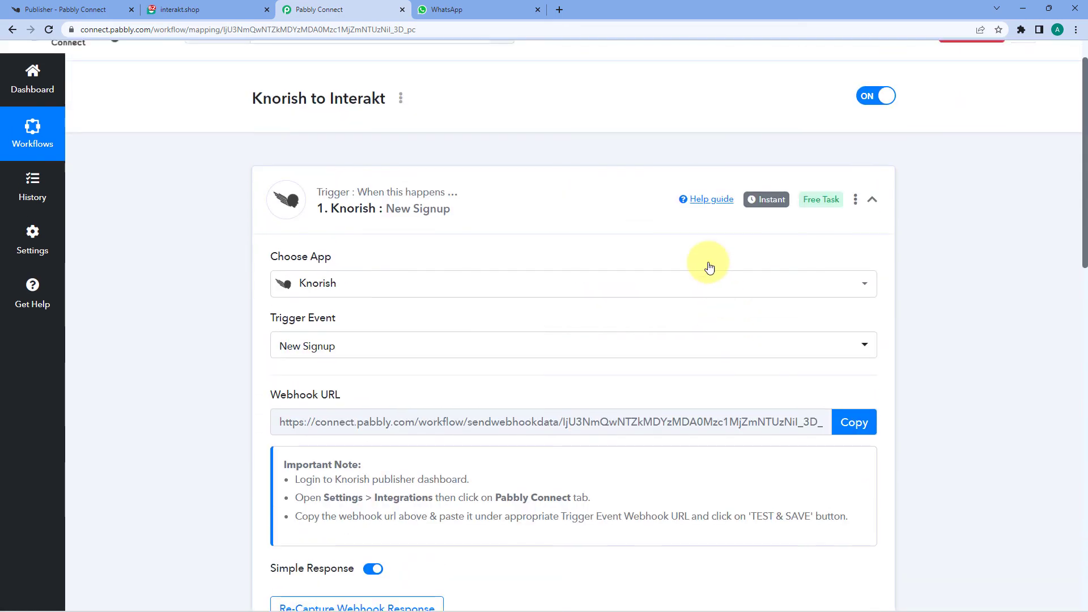
click(638, 245)
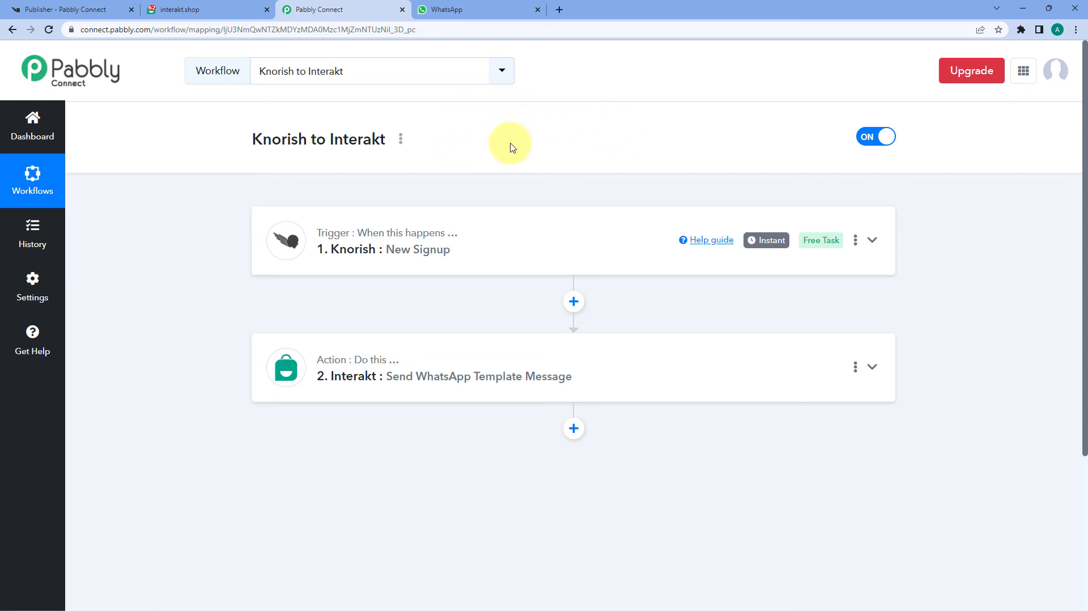
key(alt+Tab)
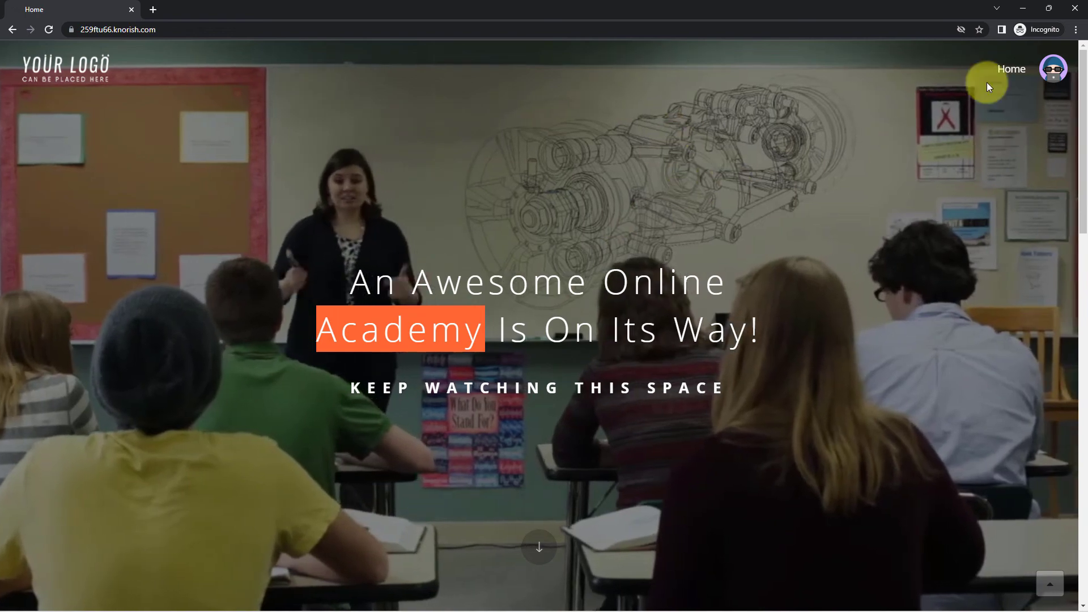
Step: Log out of the Knorish test student account and bring up the signup form
click(1051, 68)
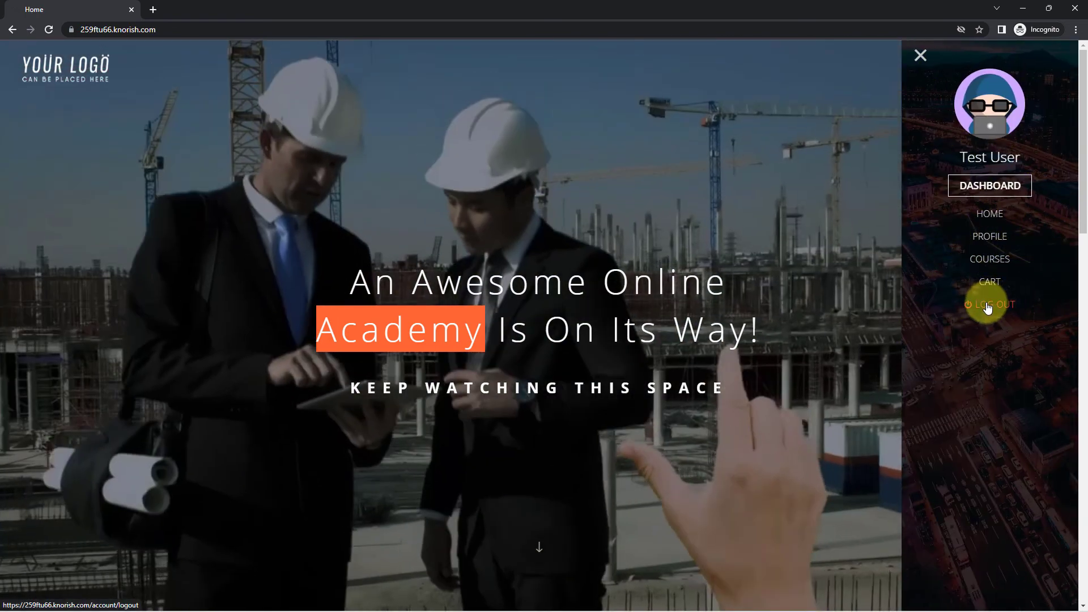
click(987, 306)
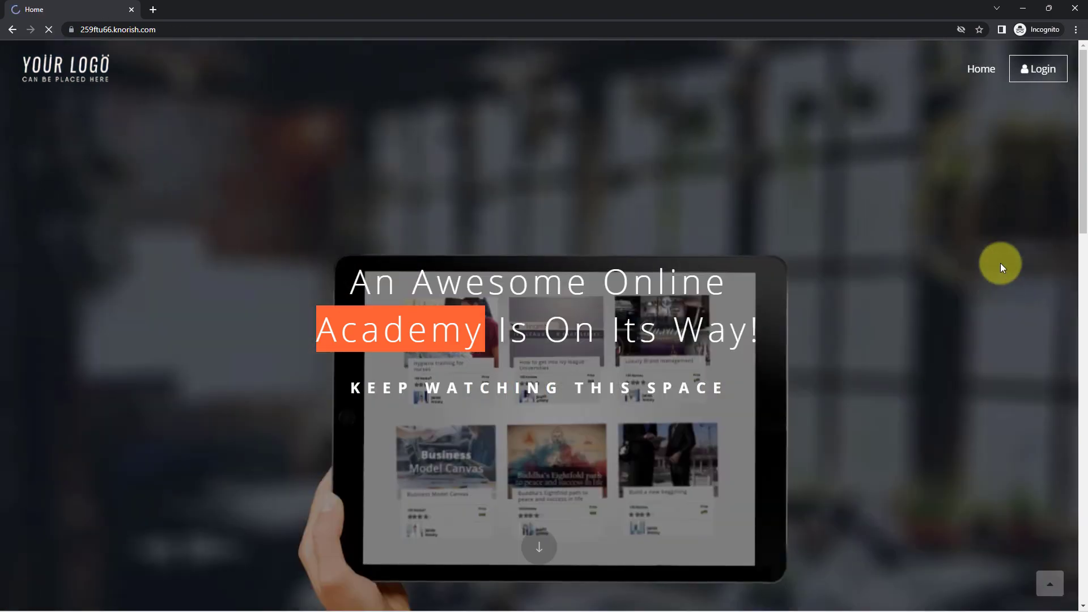
click(1038, 71)
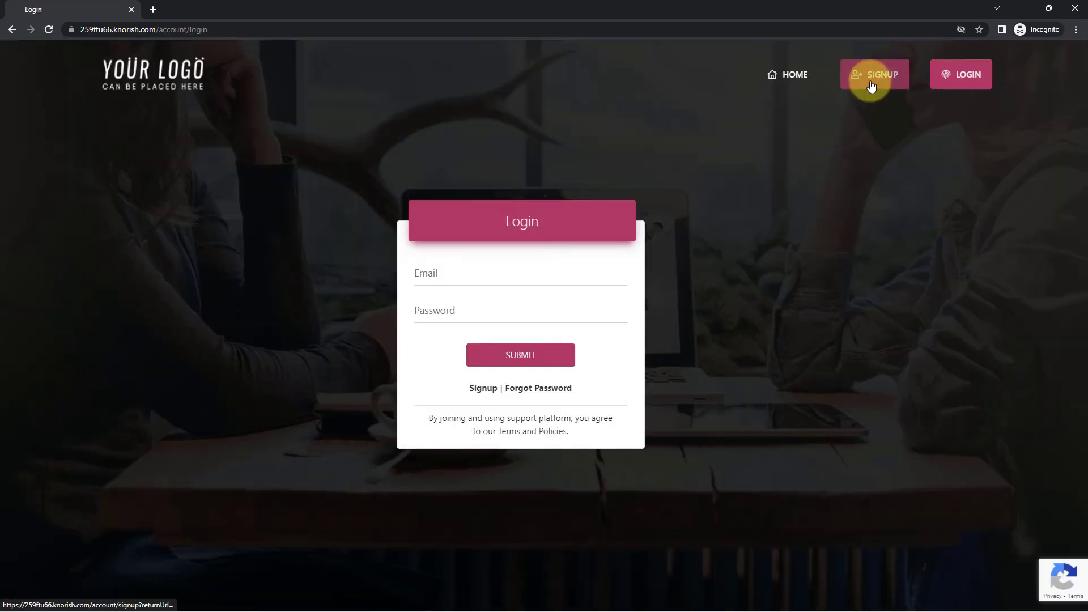
click(871, 84)
Step: Fill the signup form with name 'Dummy User', an email address, a password and a phone number
click(496, 237)
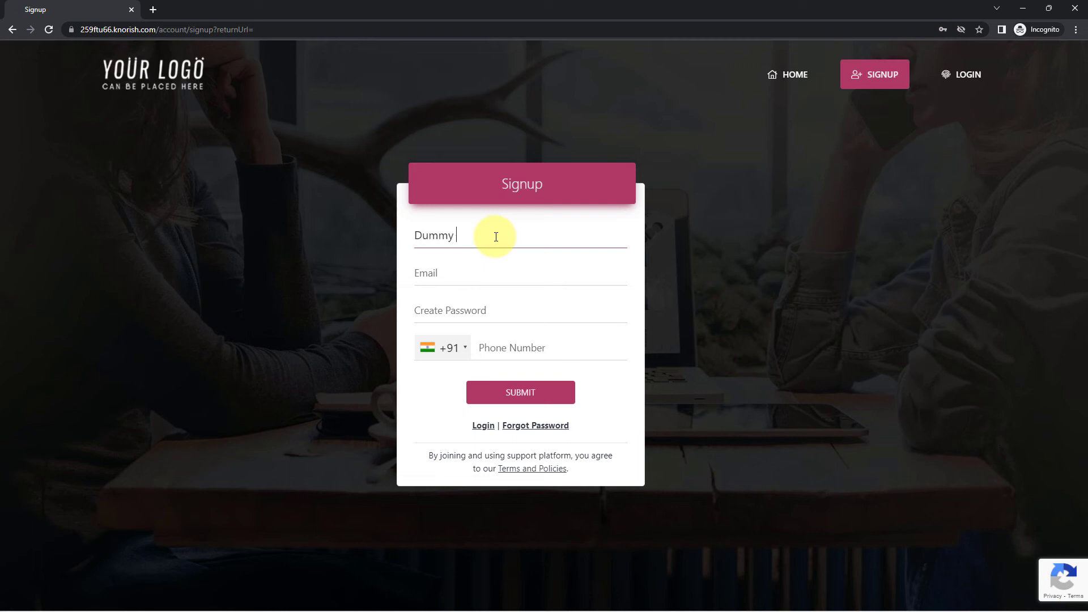
text(Dummy User)
key(Tab)
text(du)
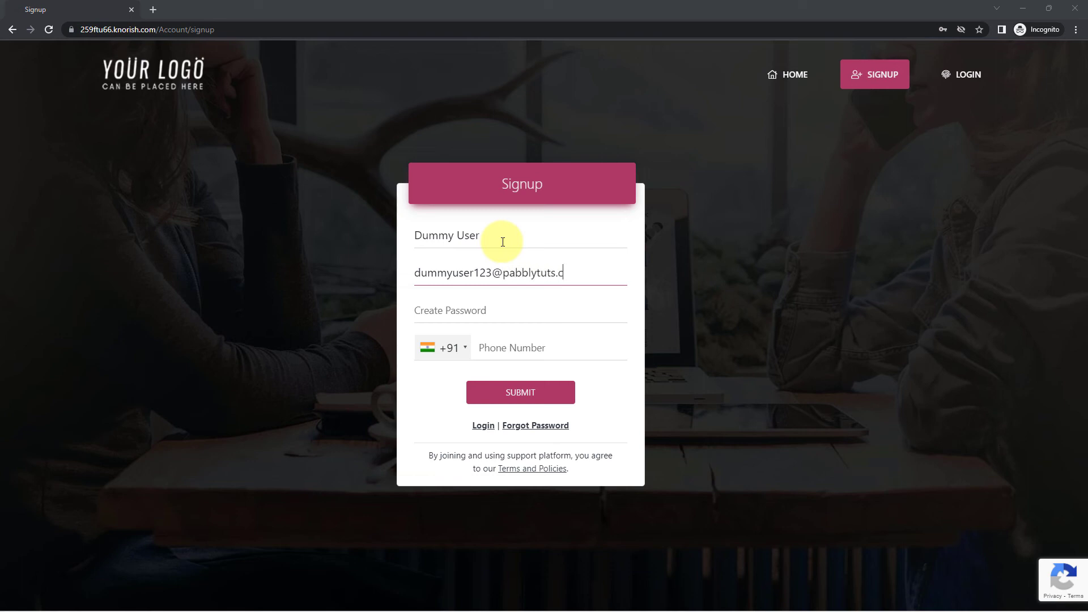
click(428, 308)
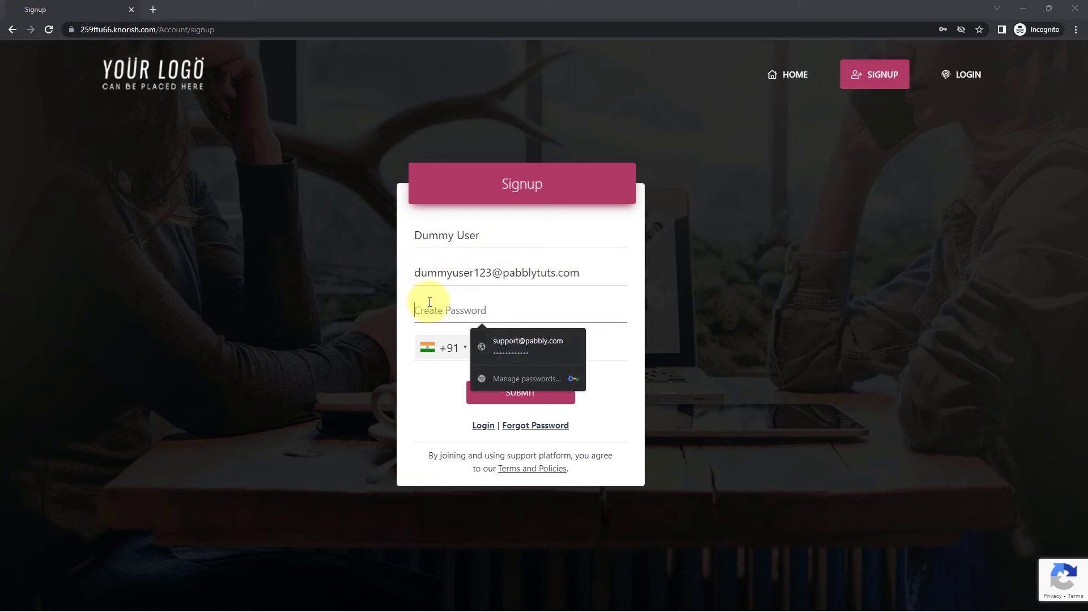
text(*********)
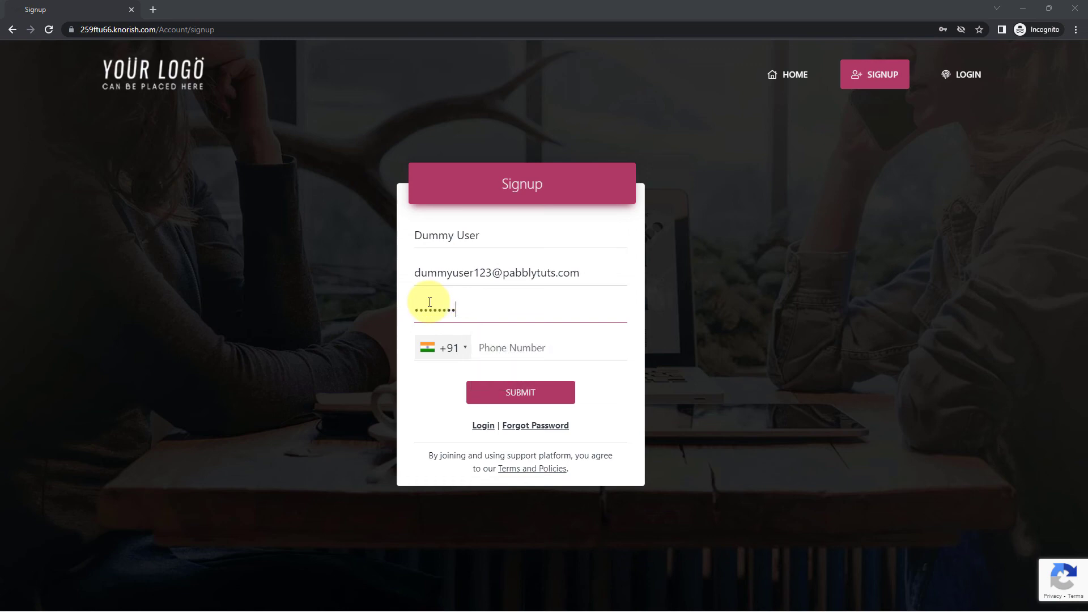
text(***)
key(Tab)
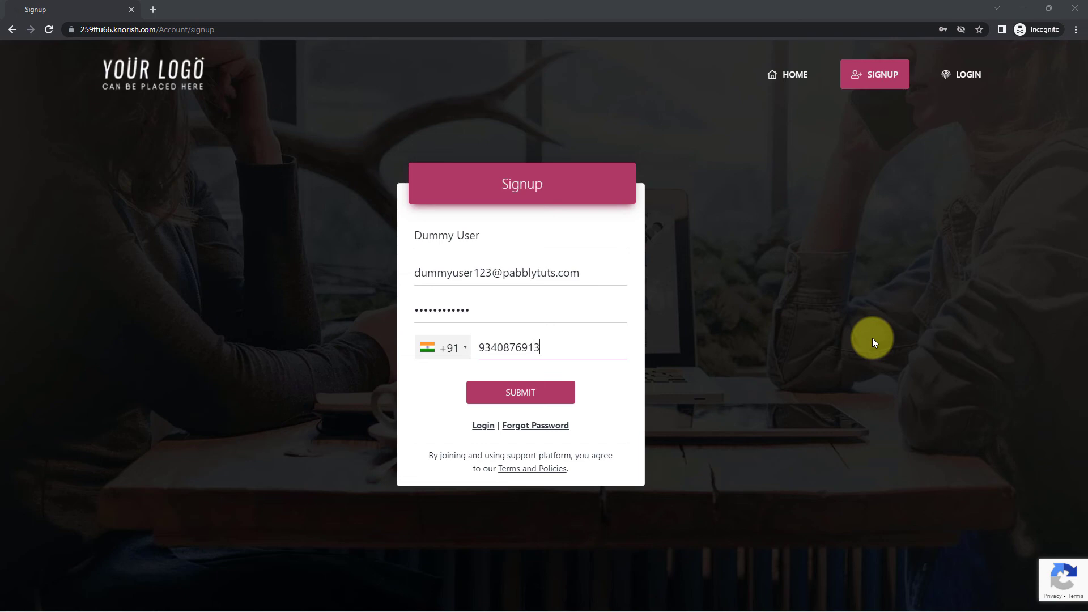
Step: Submit the signup, pass the bicycle reCAPTCHA, and return to the Pabbly Connect workflow
click(544, 394)
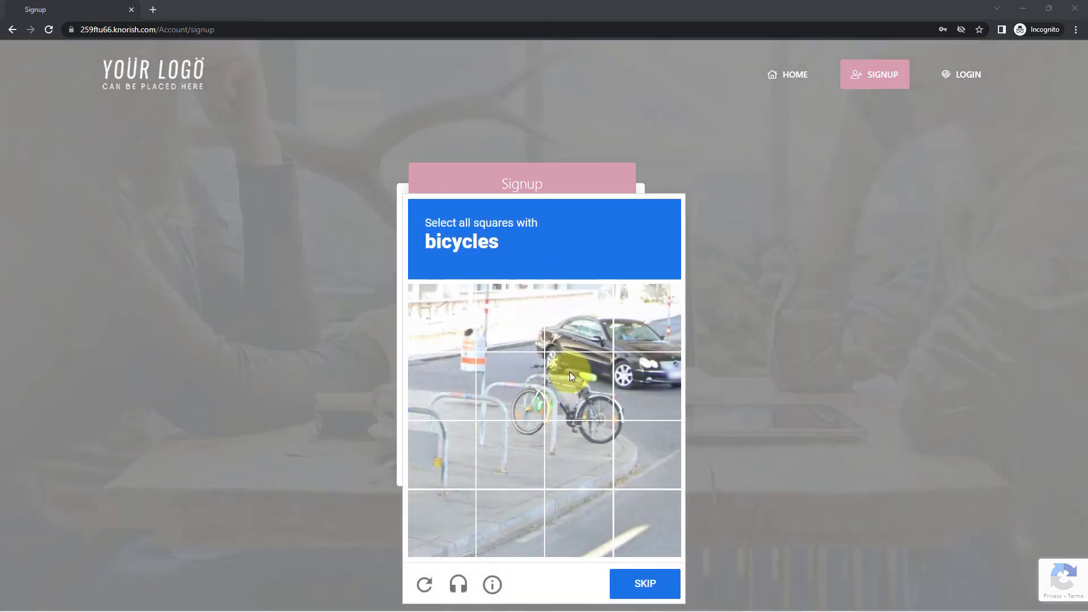
click(569, 372)
click(530, 397)
click(513, 450)
click(586, 445)
click(646, 450)
click(638, 400)
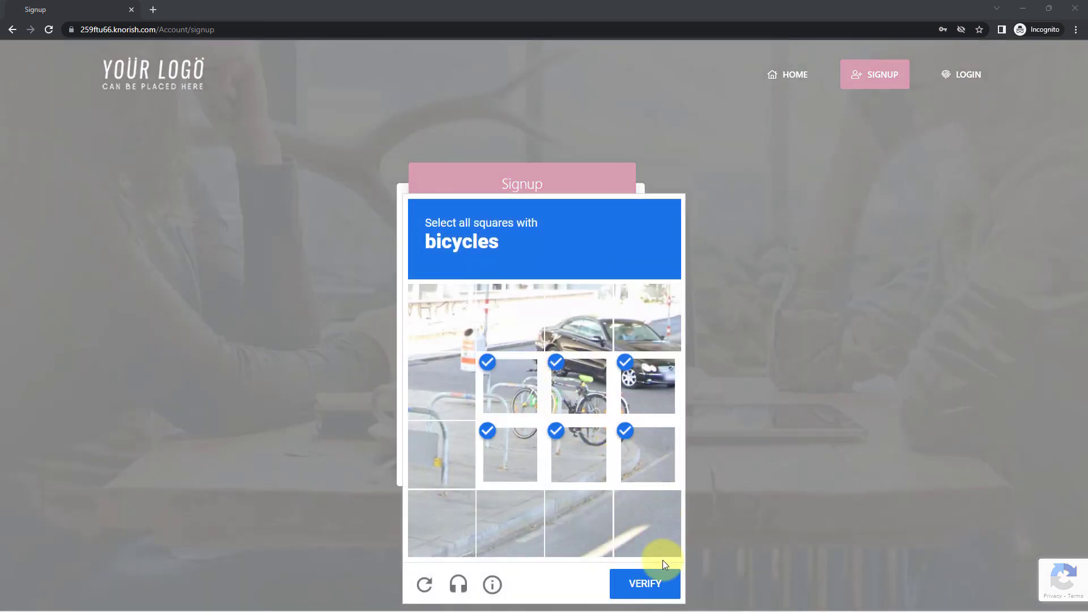
click(665, 569)
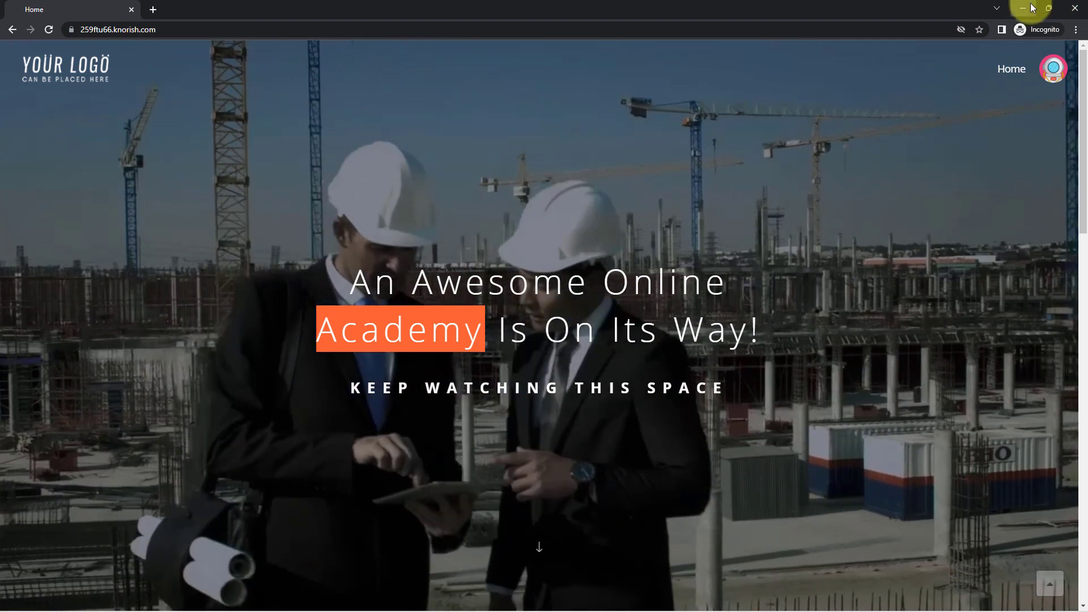
click(1024, 8)
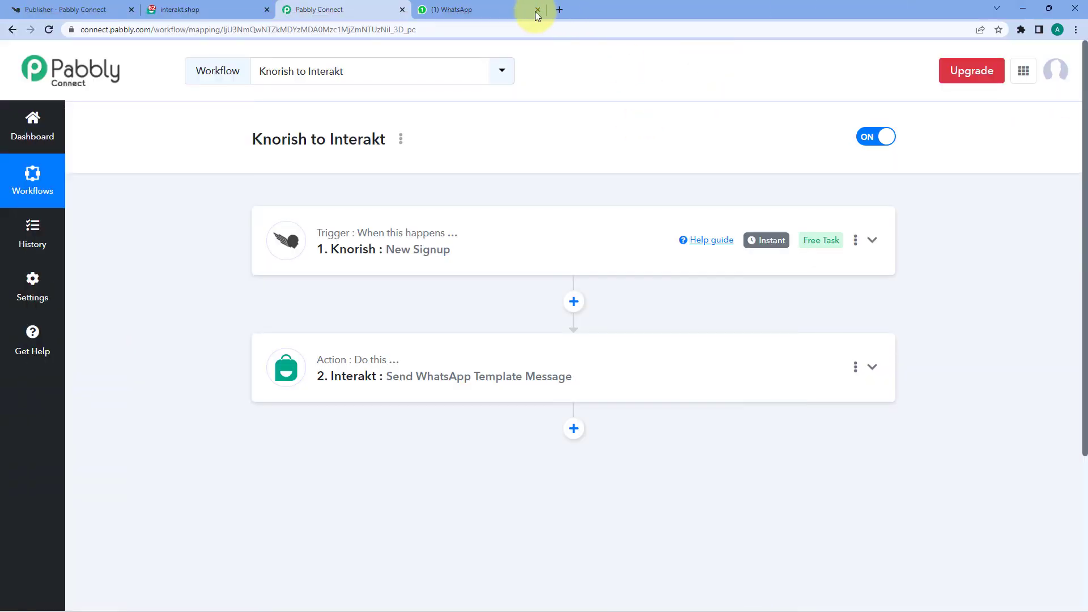
Step: Check the new 'Hello Dummy User' welcome message in WhatsApp Web against the Interakt template, then return to Pabbly
click(522, 12)
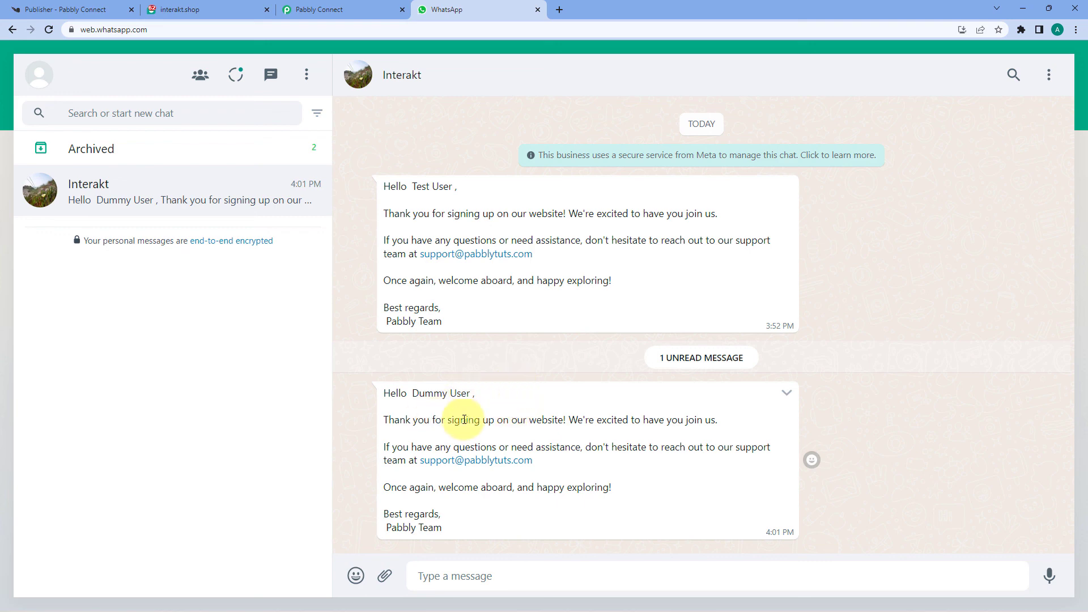
drag(413, 393, 470, 395)
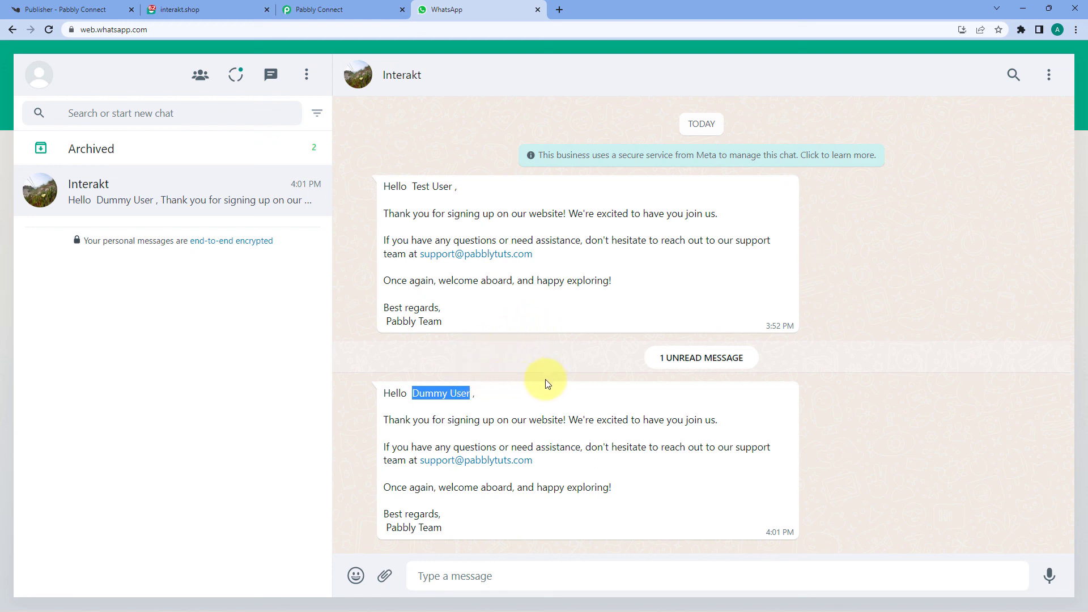
drag(384, 394, 554, 518)
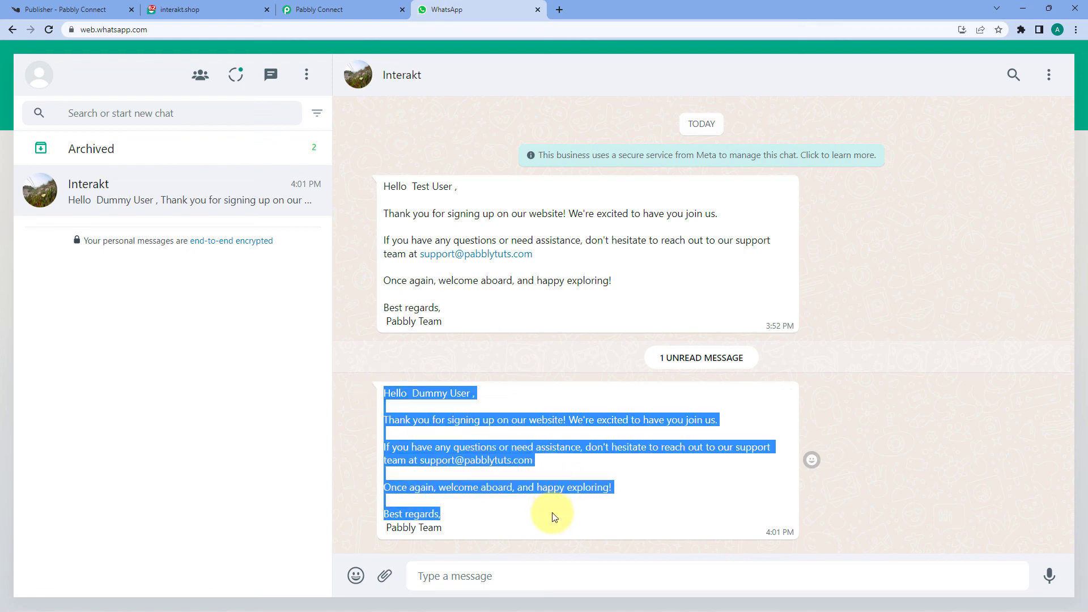
click(238, 9)
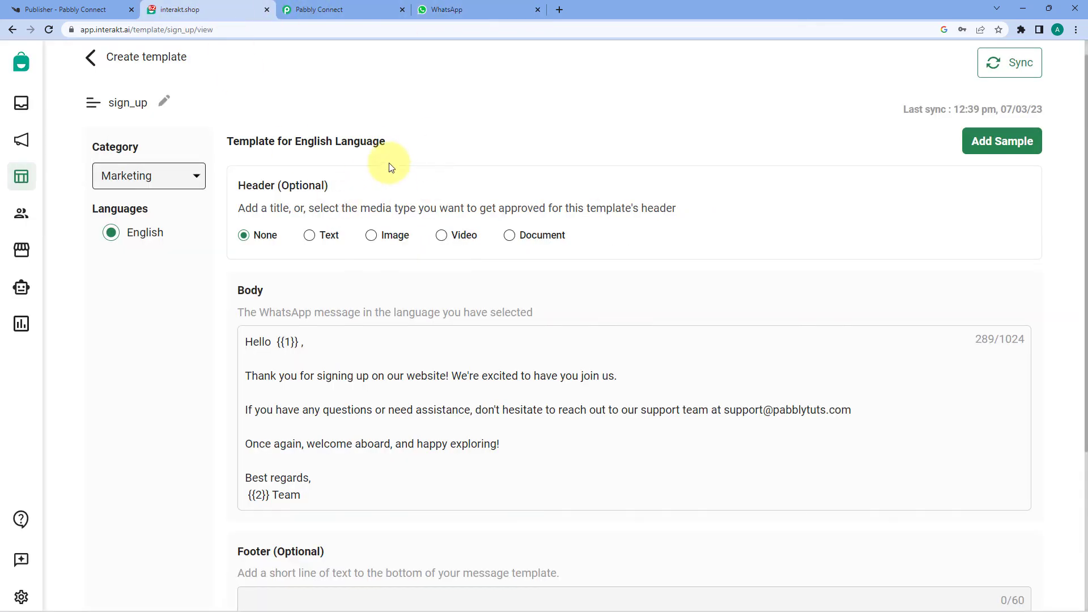
click(378, 10)
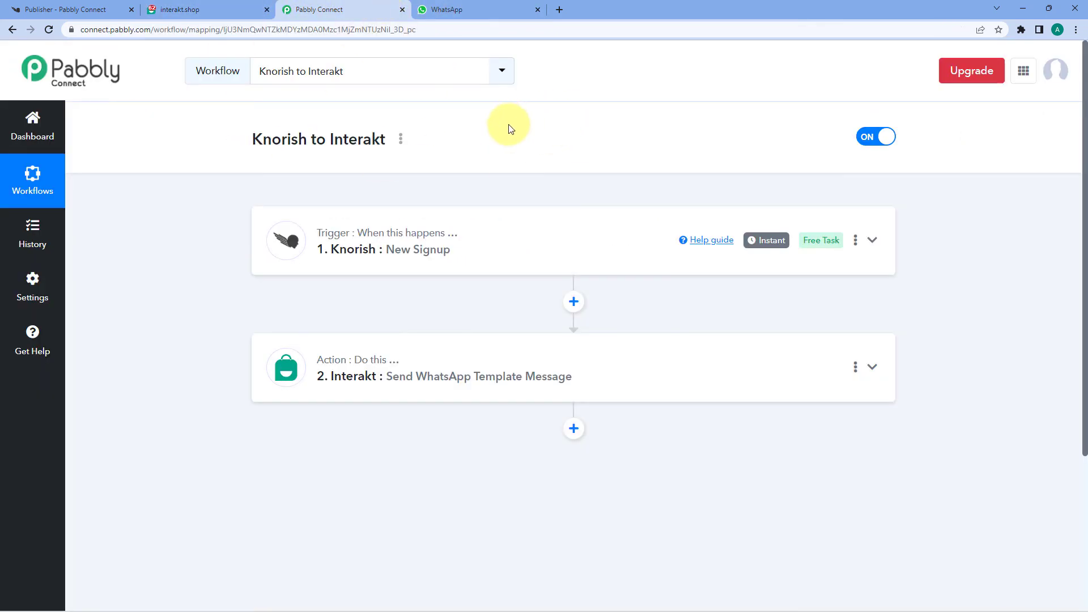